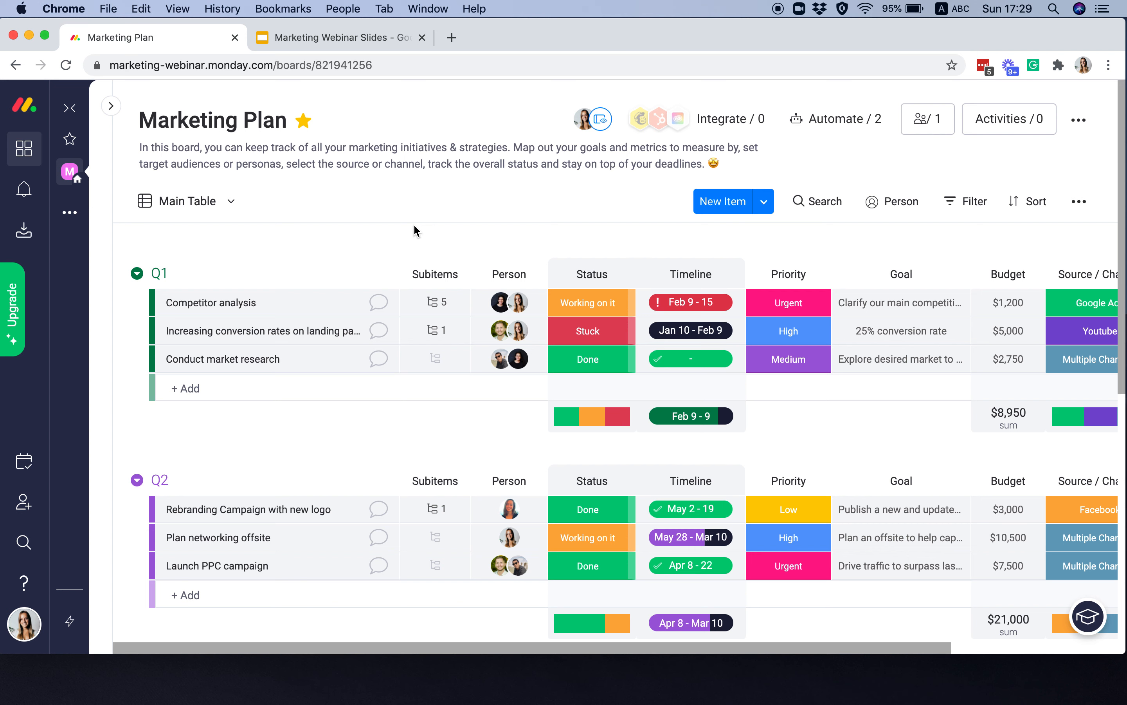
Look through the Content calendar, Creative Requests and Email Marketing Campaign boards, finishing on the Marketing Plan board with the workspace sidebar collapsed.
click(111, 105)
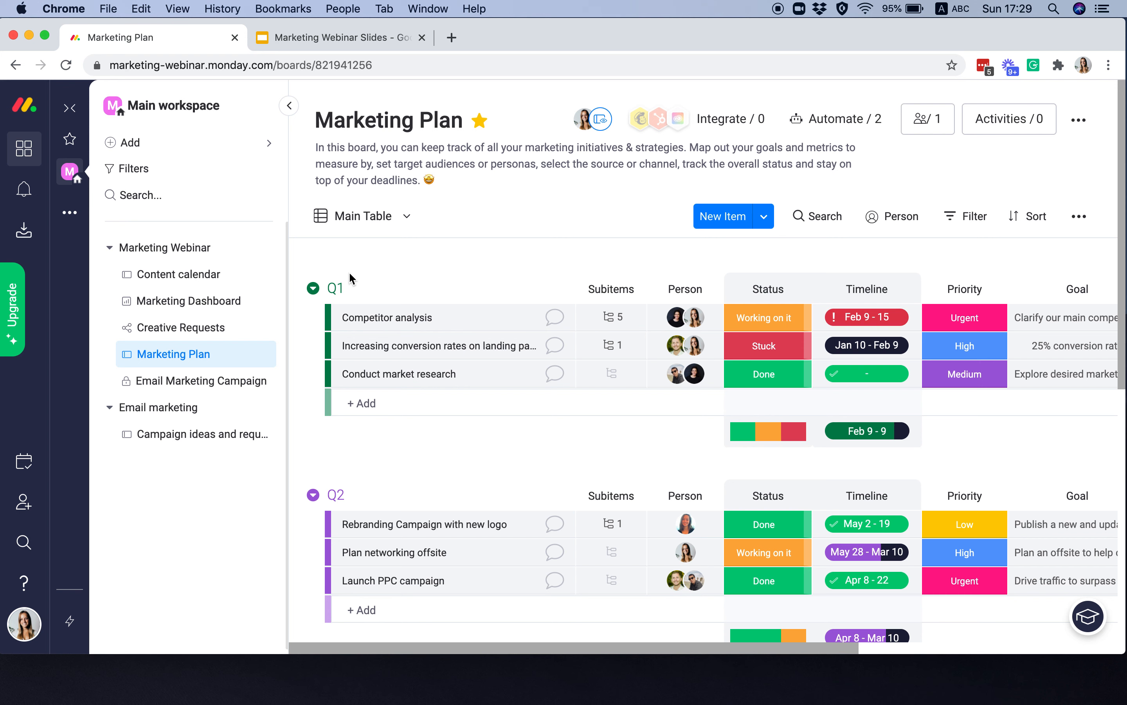
click(162, 276)
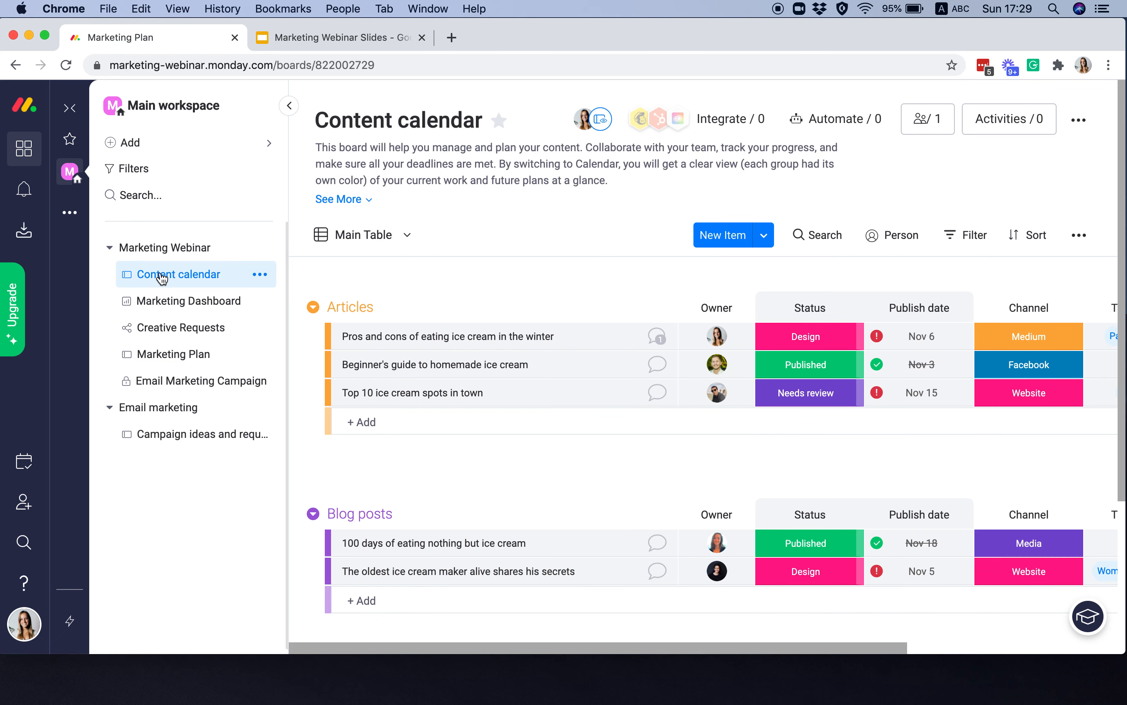
click(289, 106)
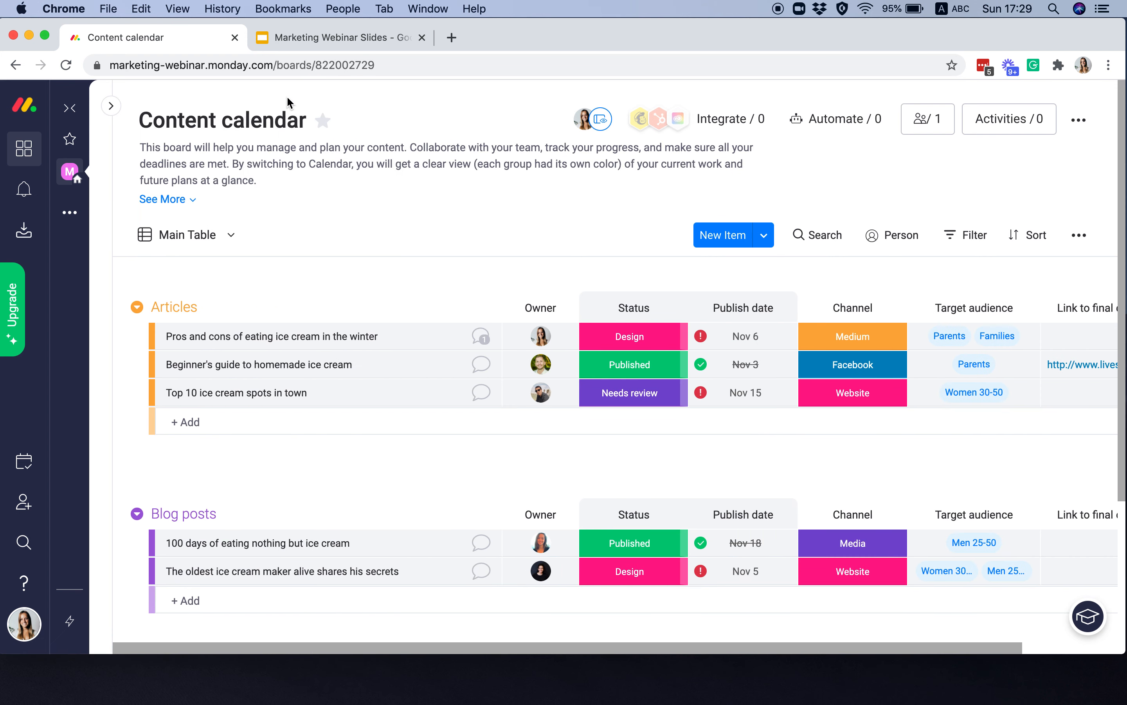
click(114, 106)
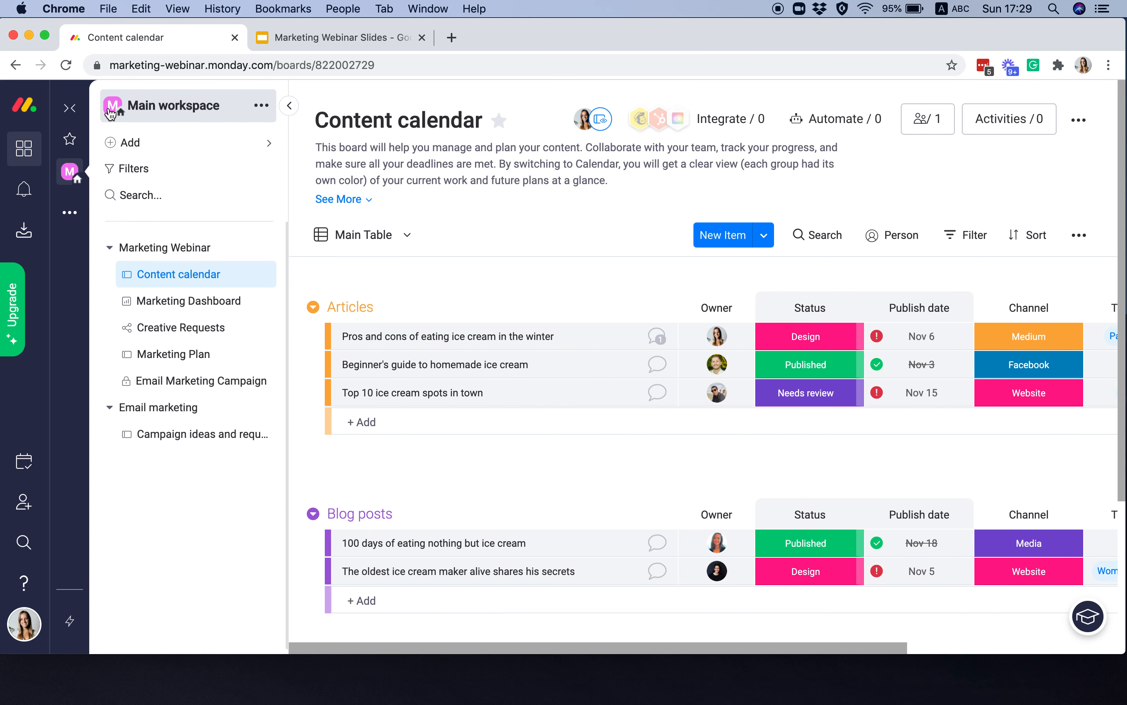
click(185, 334)
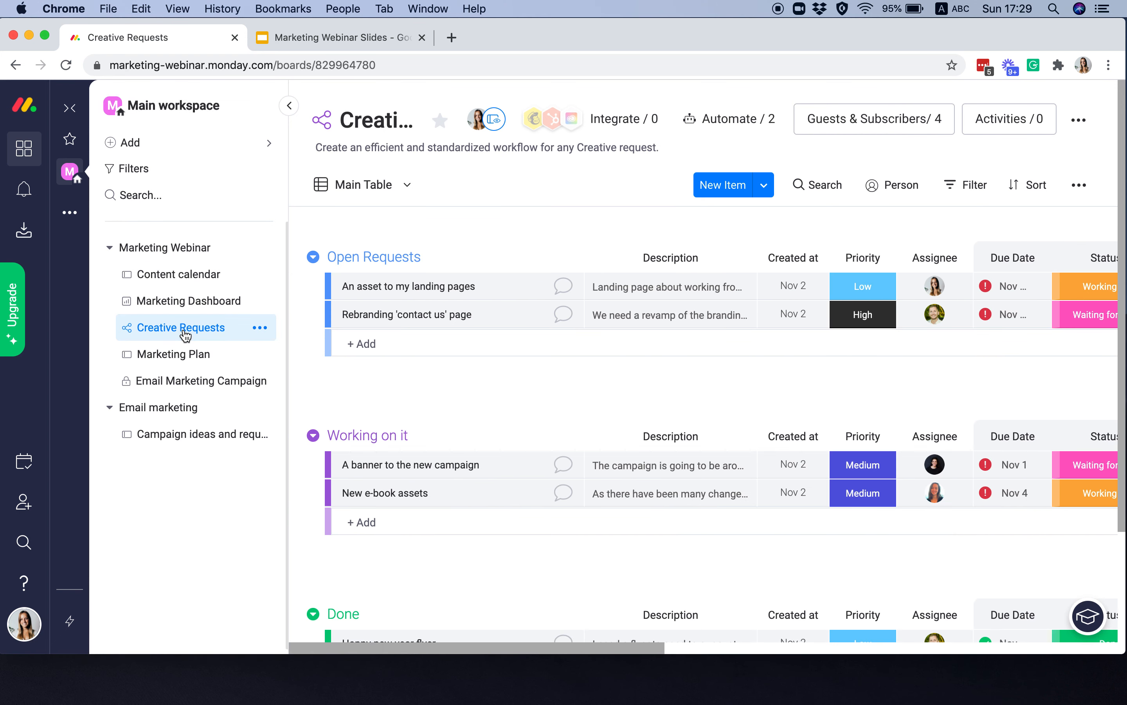
click(186, 381)
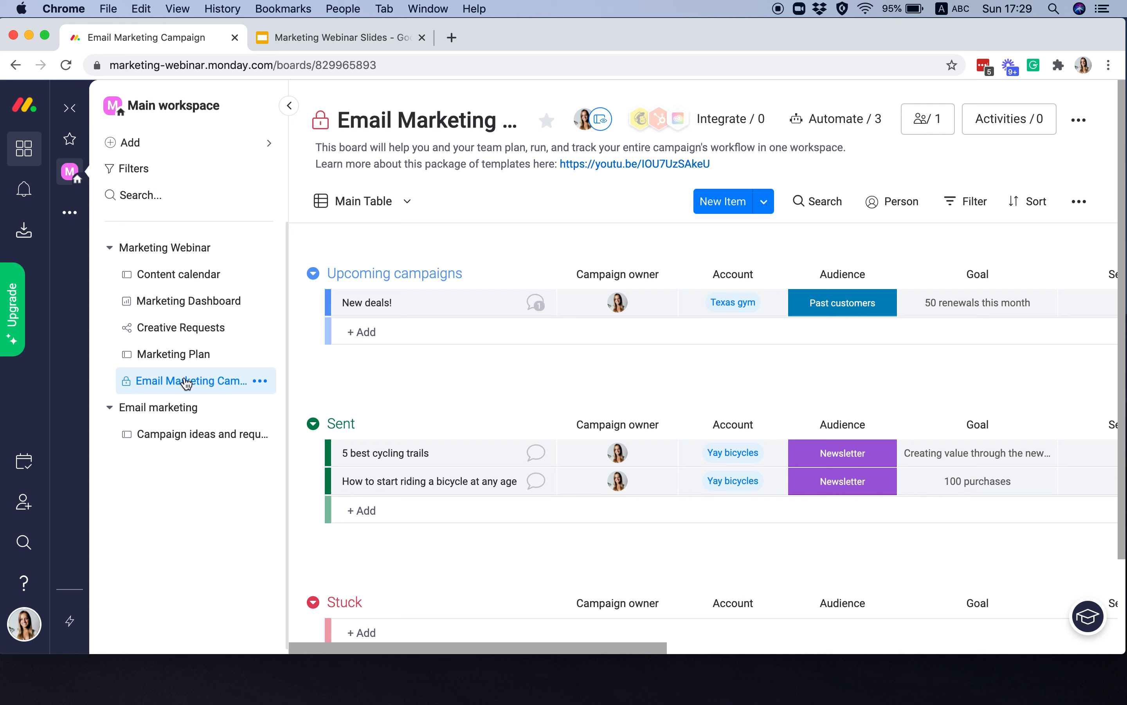
click(179, 356)
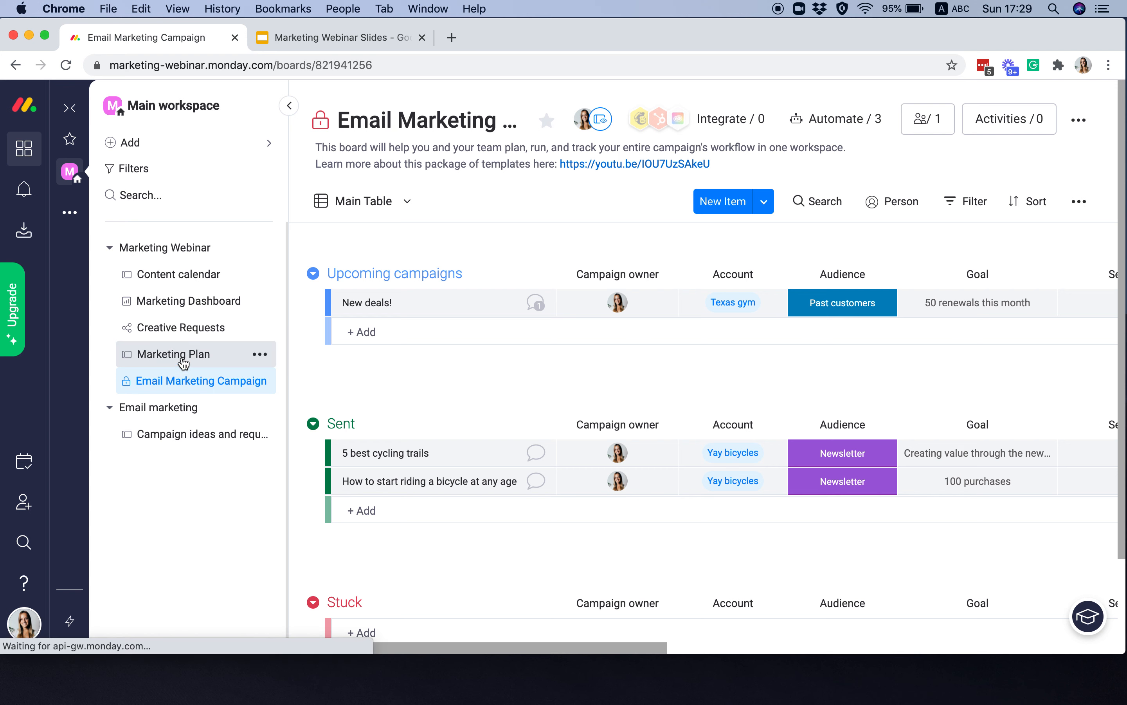
click(289, 105)
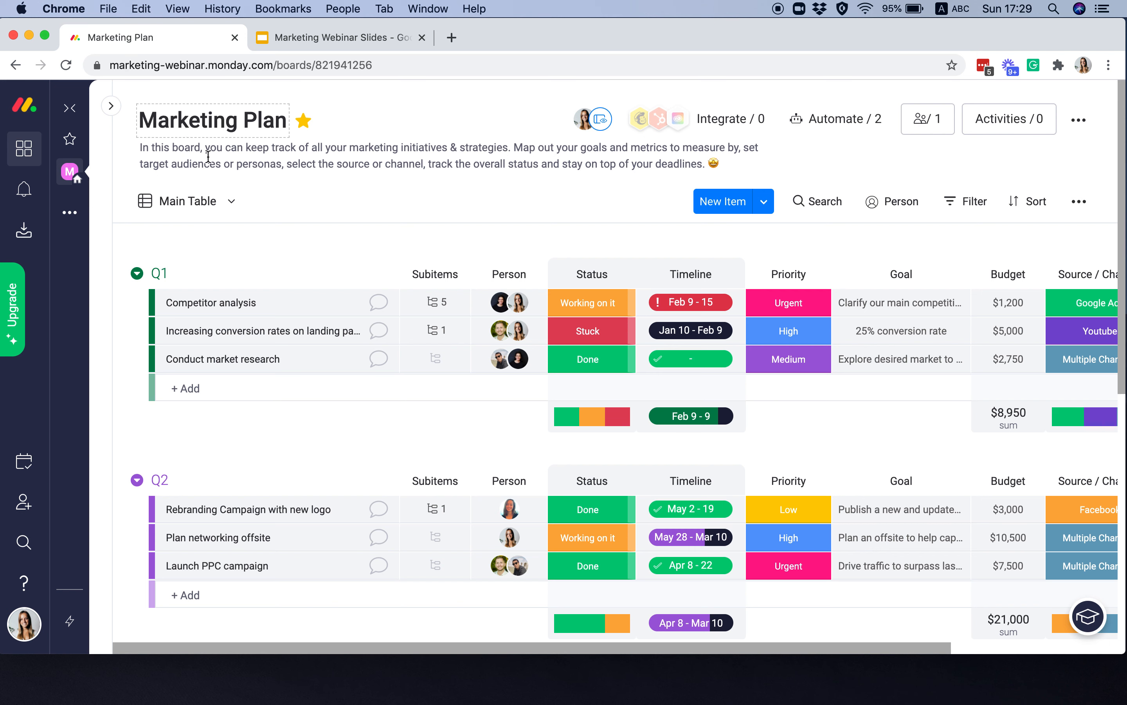
Open the shareable Creative Requests board from the Marketing Webinar folder and view it with the workspace sidebar collapsed.
click(111, 105)
mouse_move(130, 361)
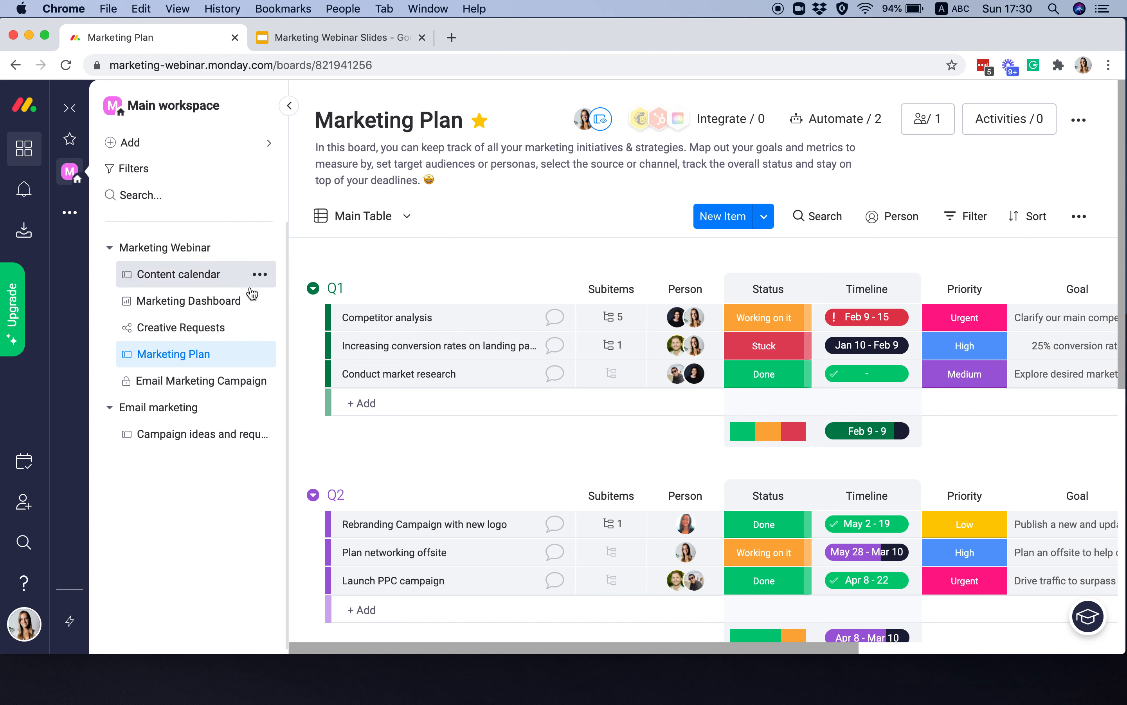
click(223, 329)
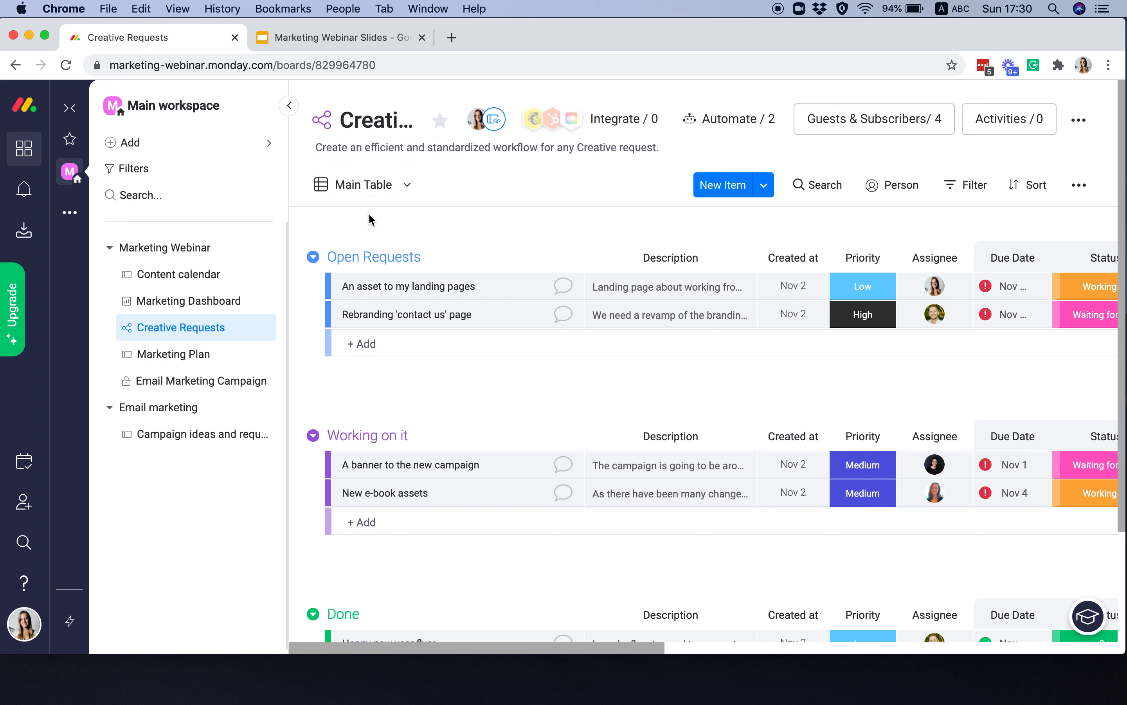
click(289, 105)
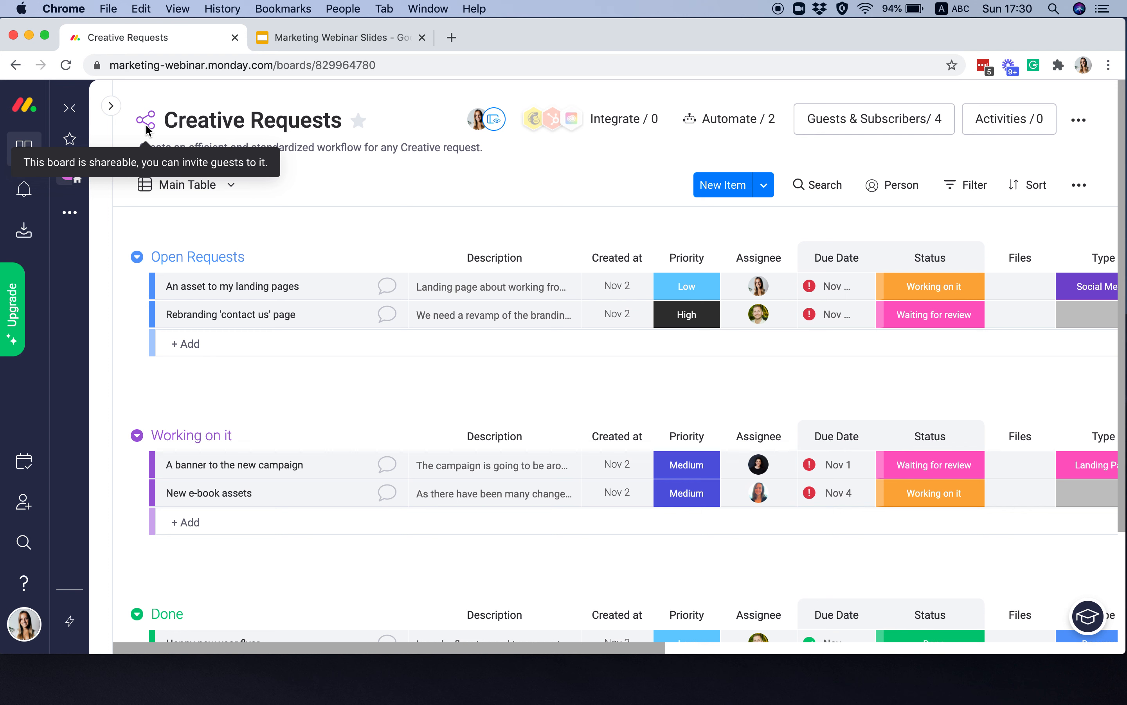
Open the private Email Marketing Campaign board and check its subscribers.
click(110, 106)
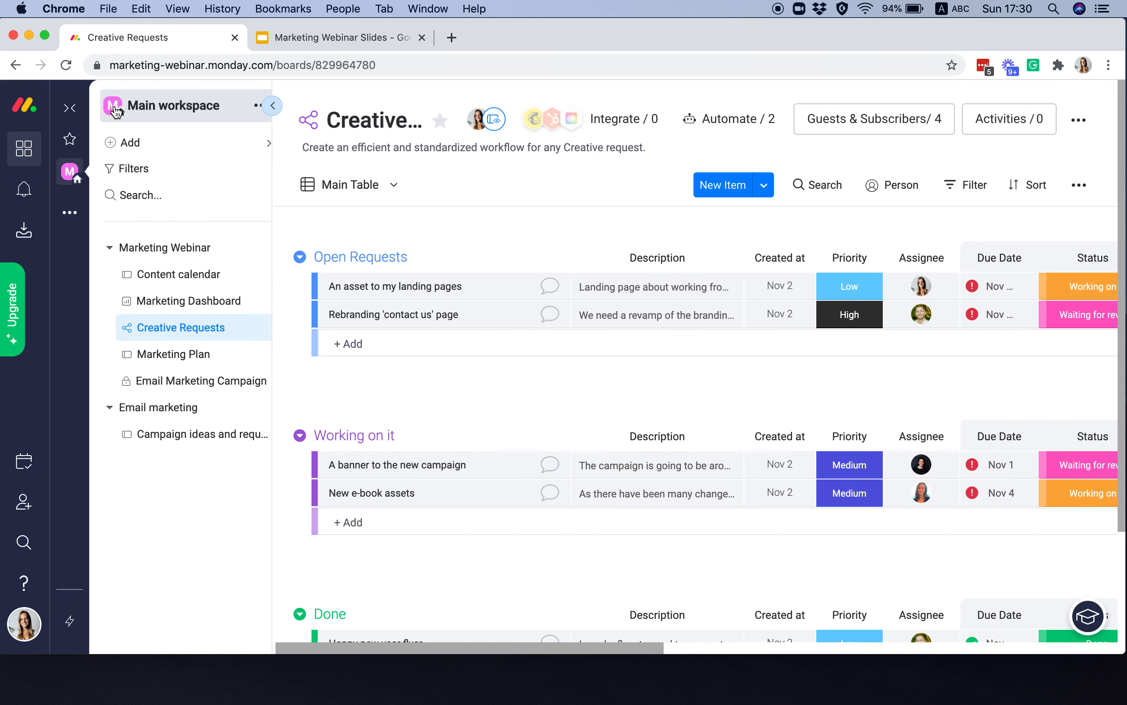
click(158, 382)
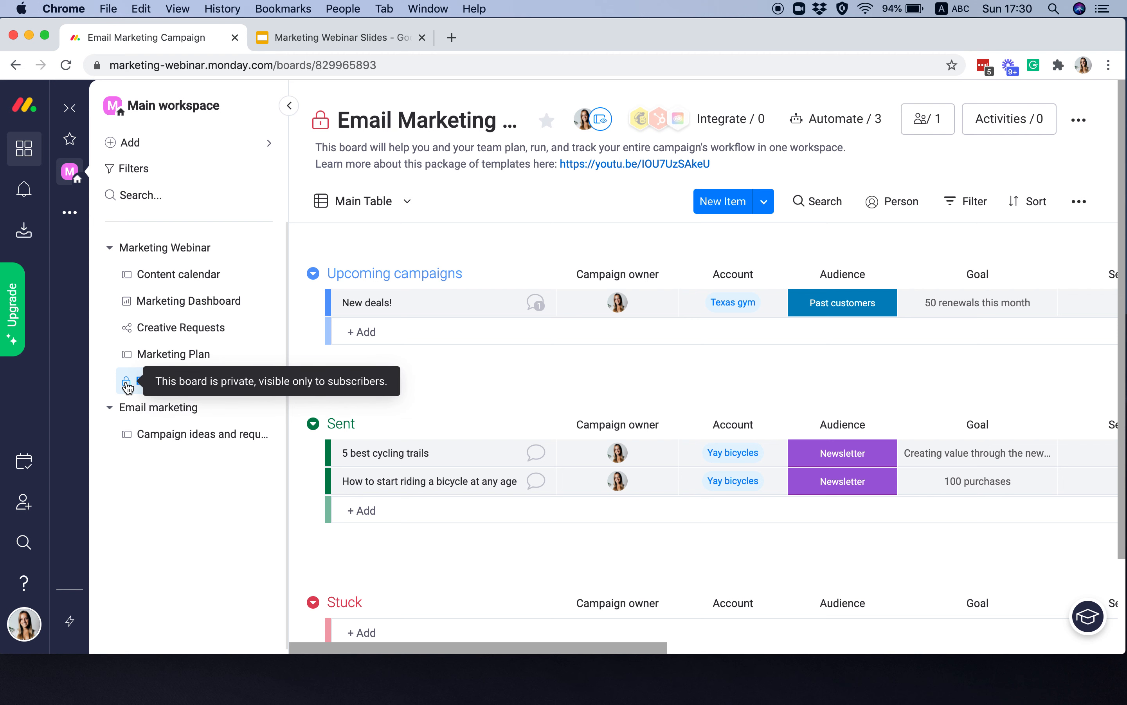
click(289, 105)
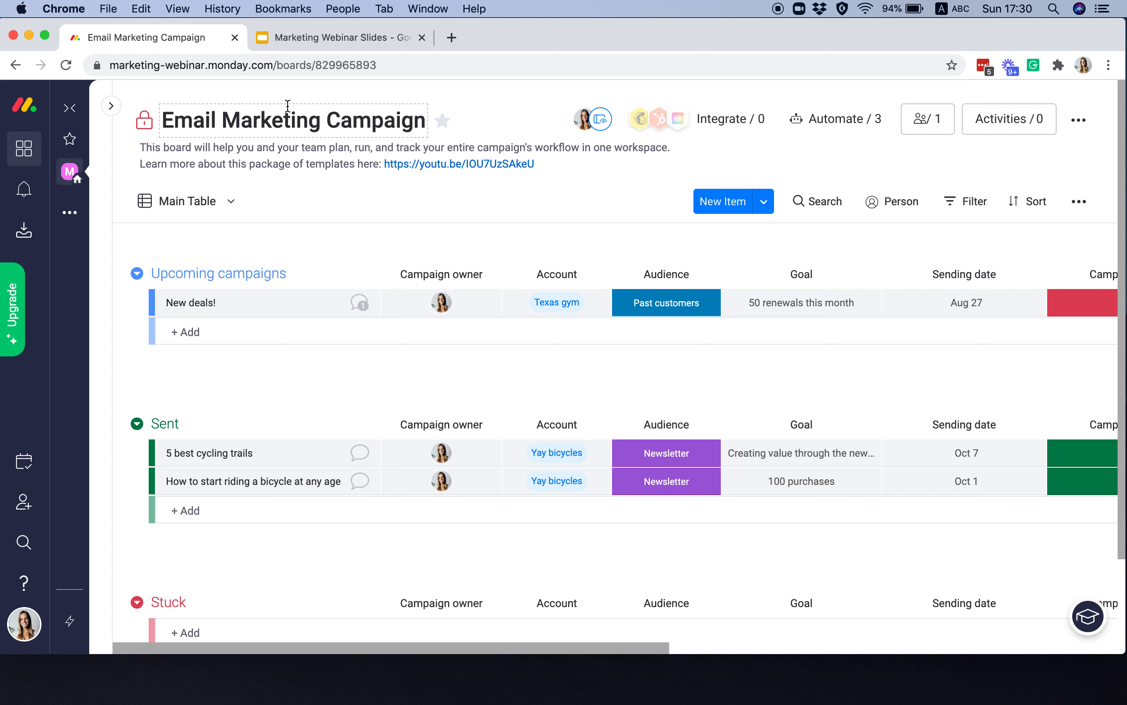
click(922, 122)
click(746, 193)
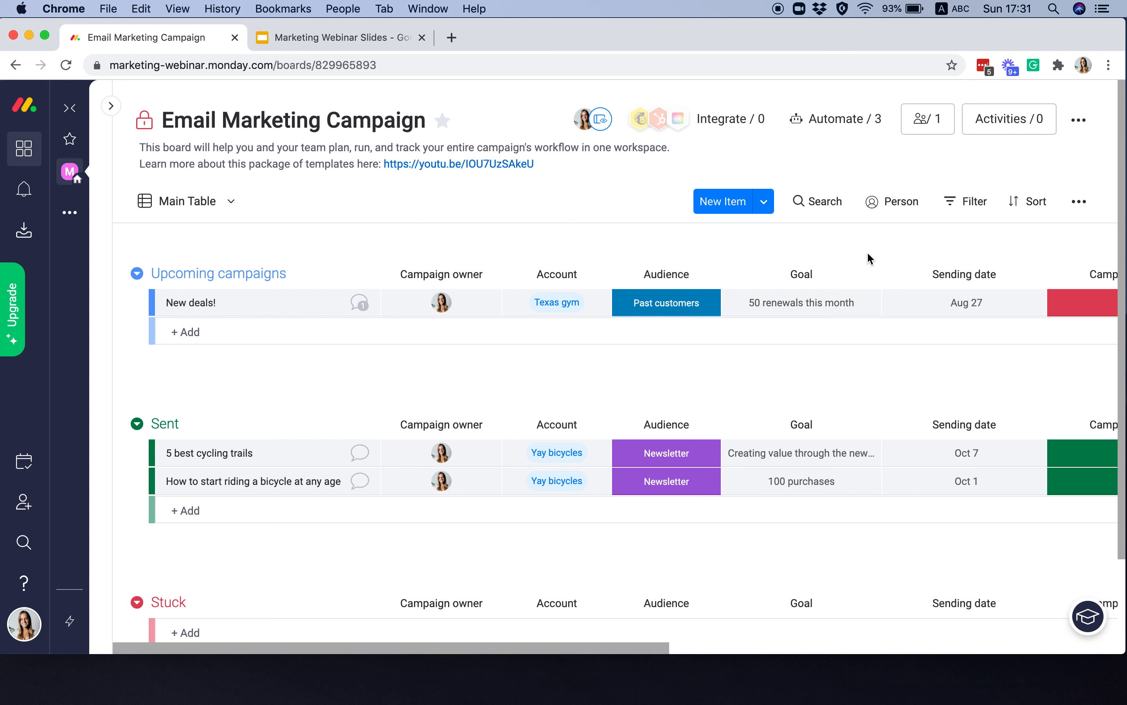
Return to the Marketing Plan board and review its columns from Subitems through Audience.
click(115, 108)
click(161, 359)
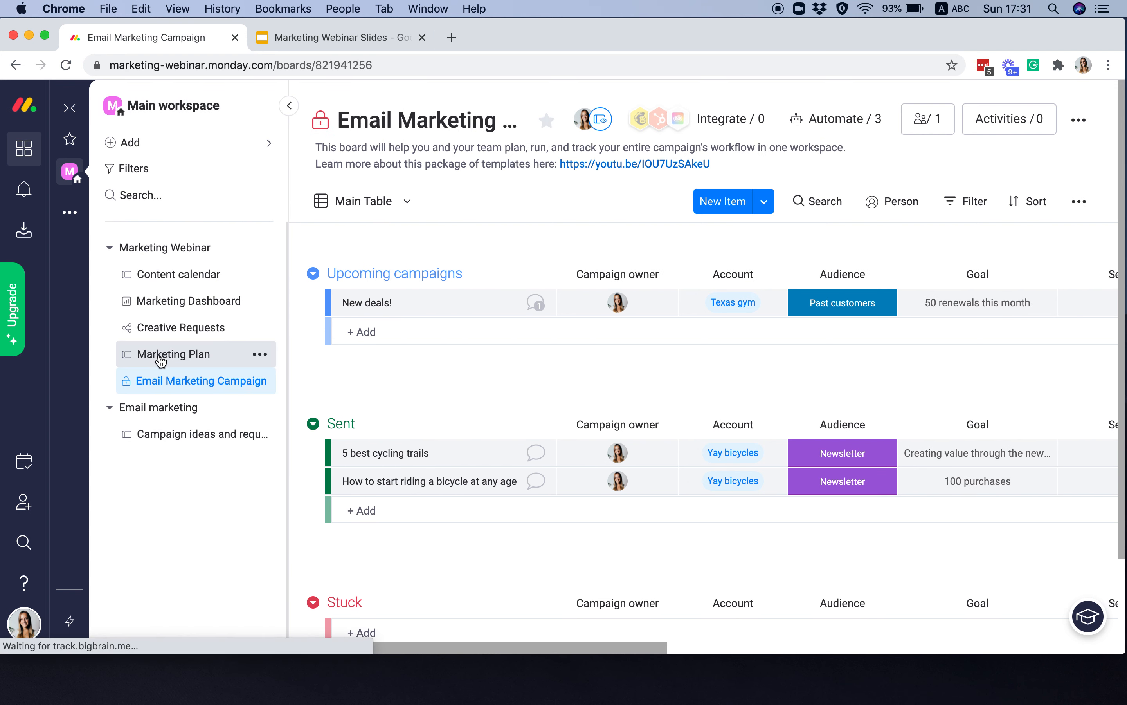
click(288, 106)
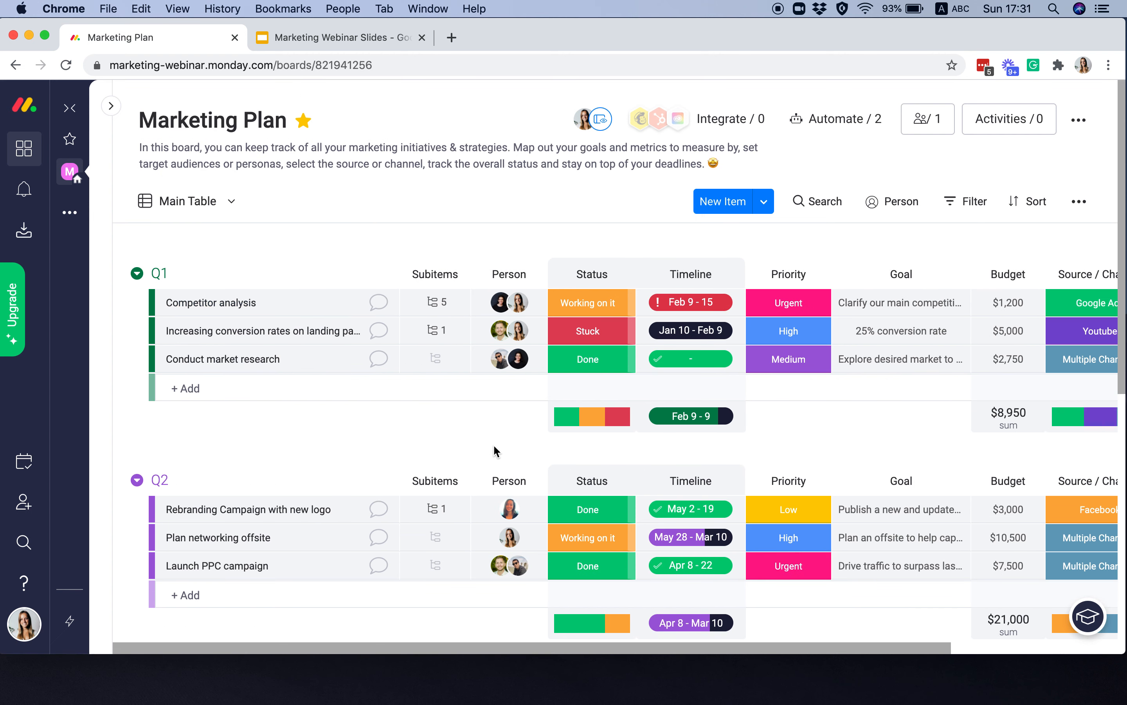
scroll(494, 446, right, 5)
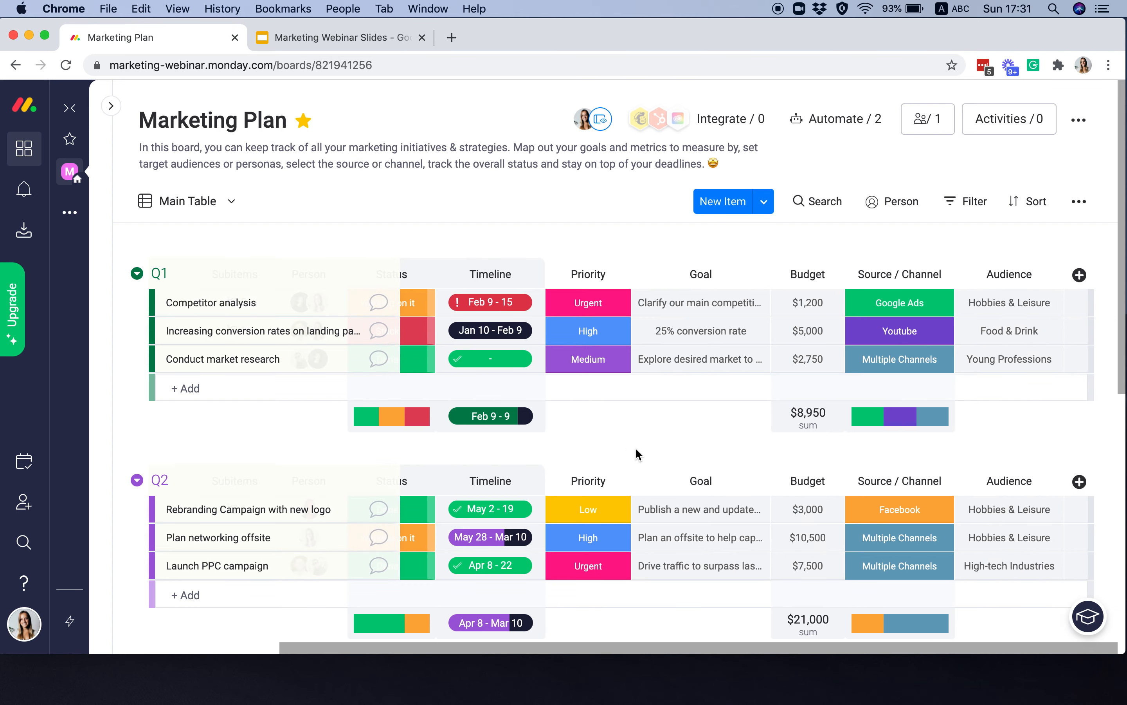
scroll(627, 447, left, 5)
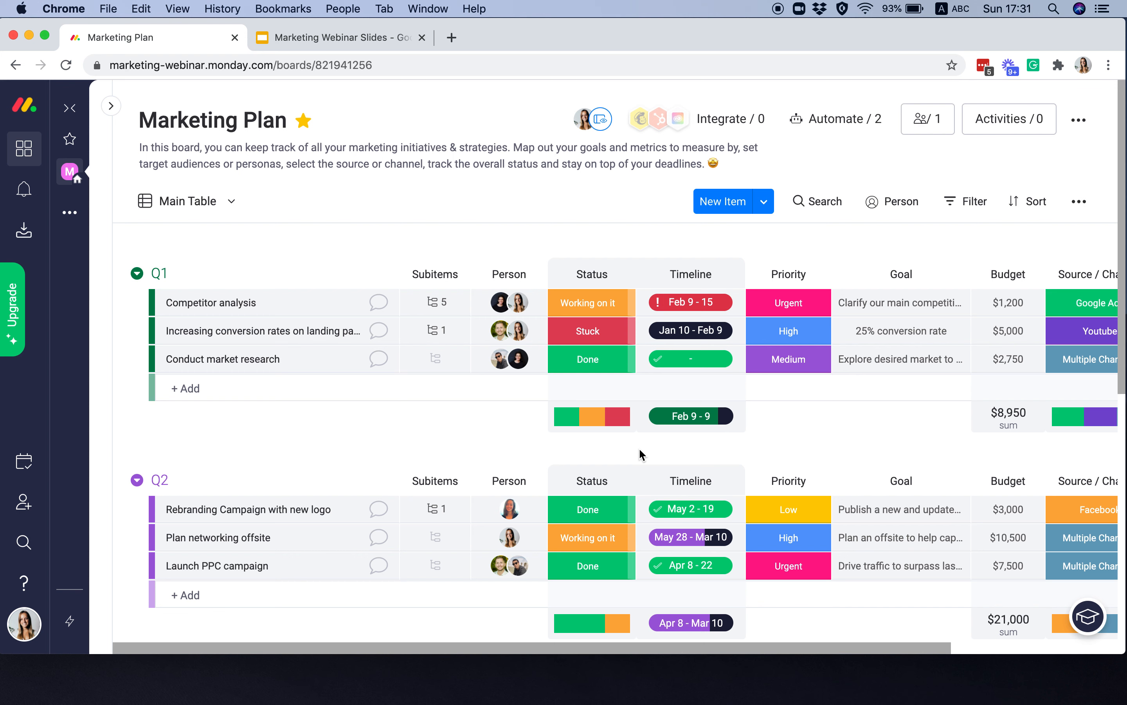
Expand the workspace sidebar and show the available options for the Marketing Webinar folder.
click(117, 108)
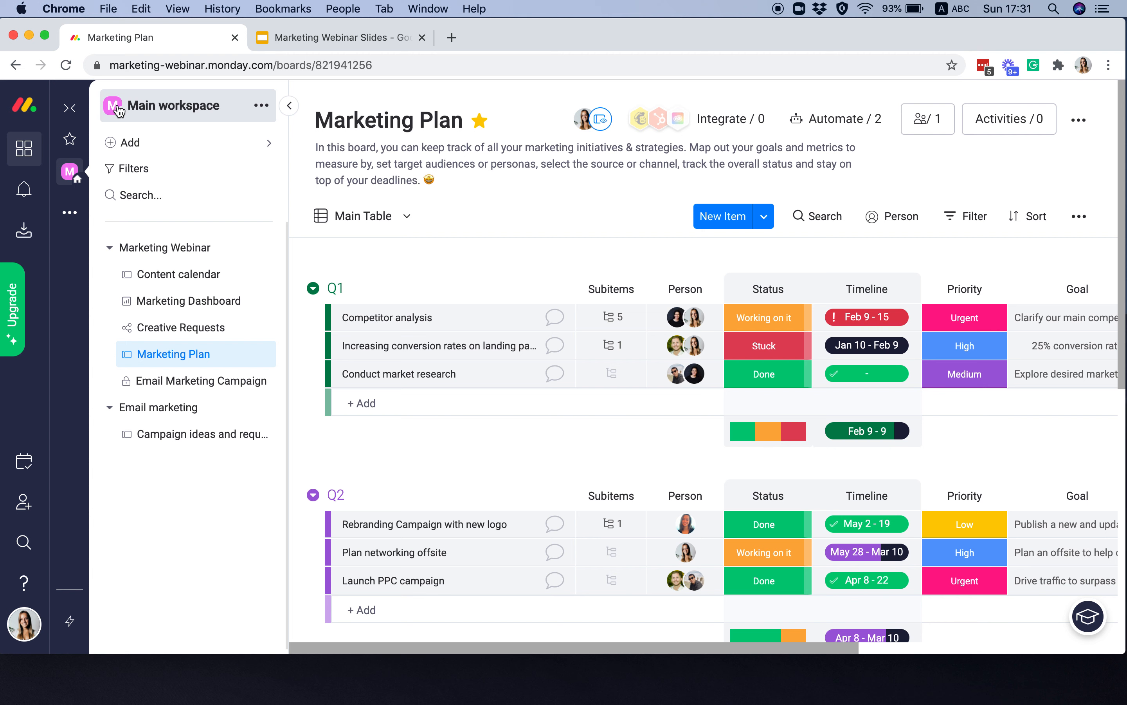
click(169, 152)
click(259, 248)
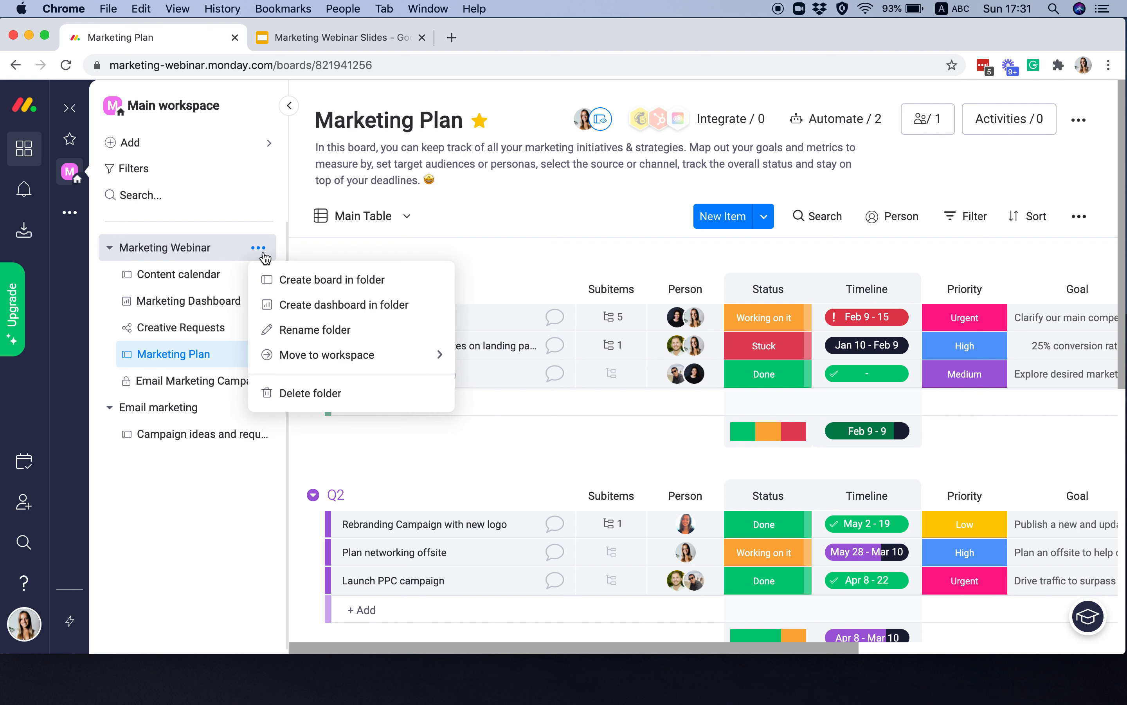
Open the full template center for adding a new board to the Main workspace.
click(267, 147)
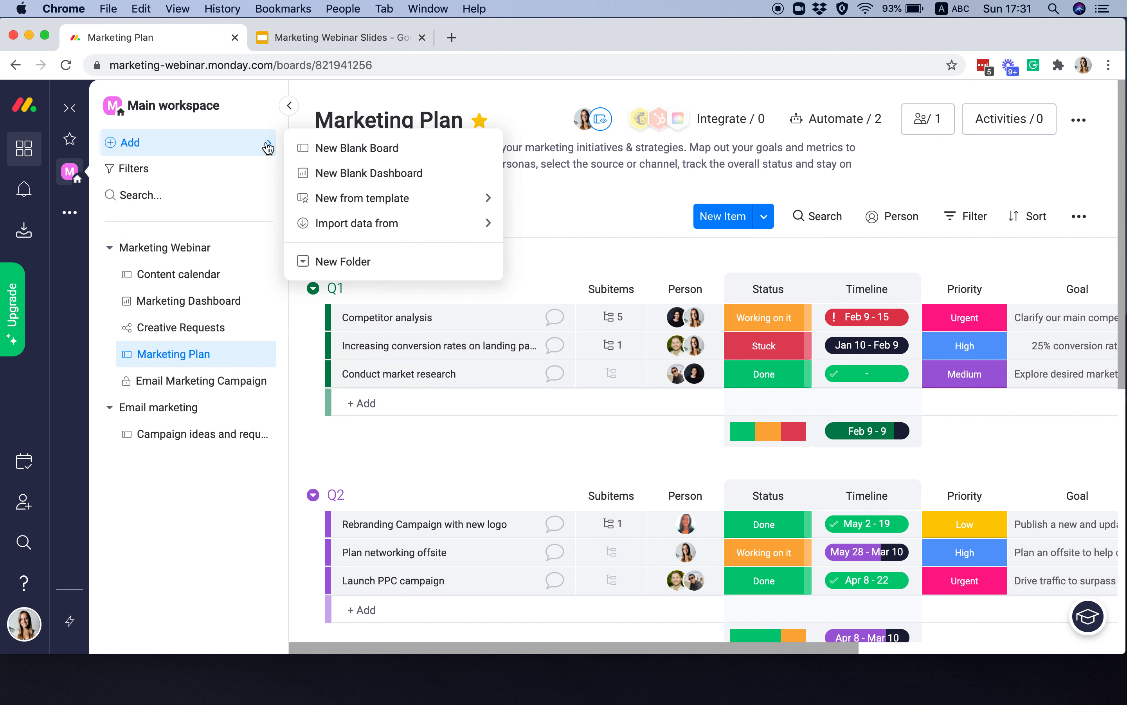
mouse_move(363, 204)
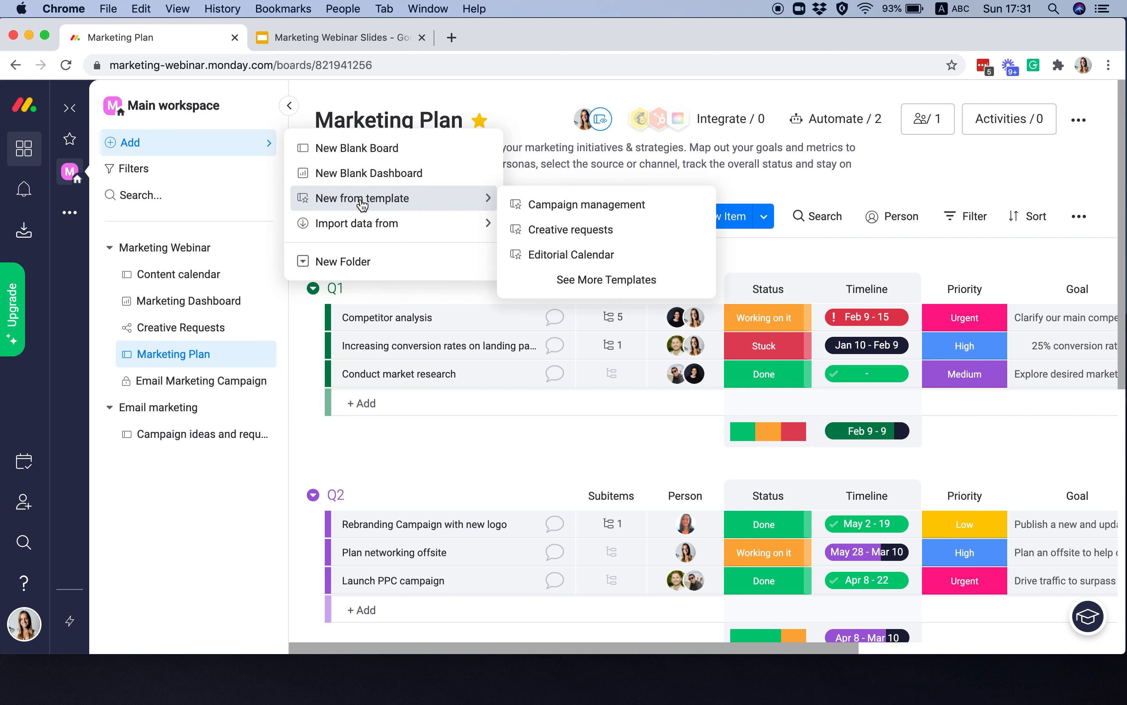
click(554, 284)
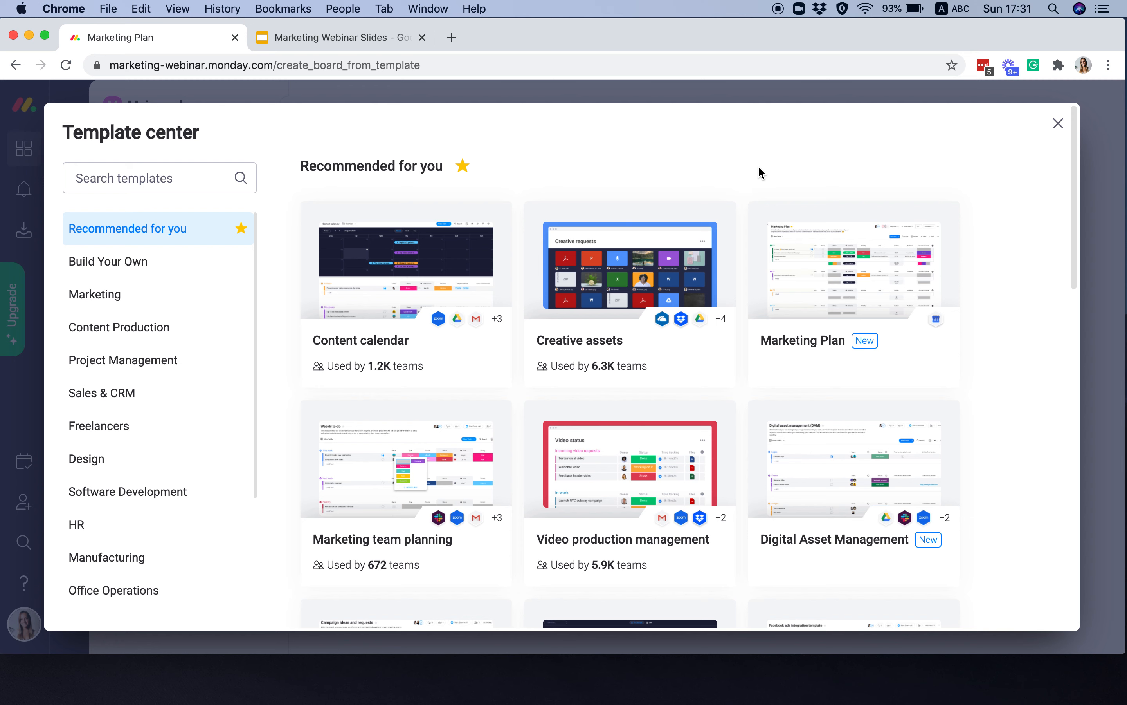
Browse the recommended templates and categories, and create a new board from the Marketing Plan template.
scroll(992, 400, down, 3)
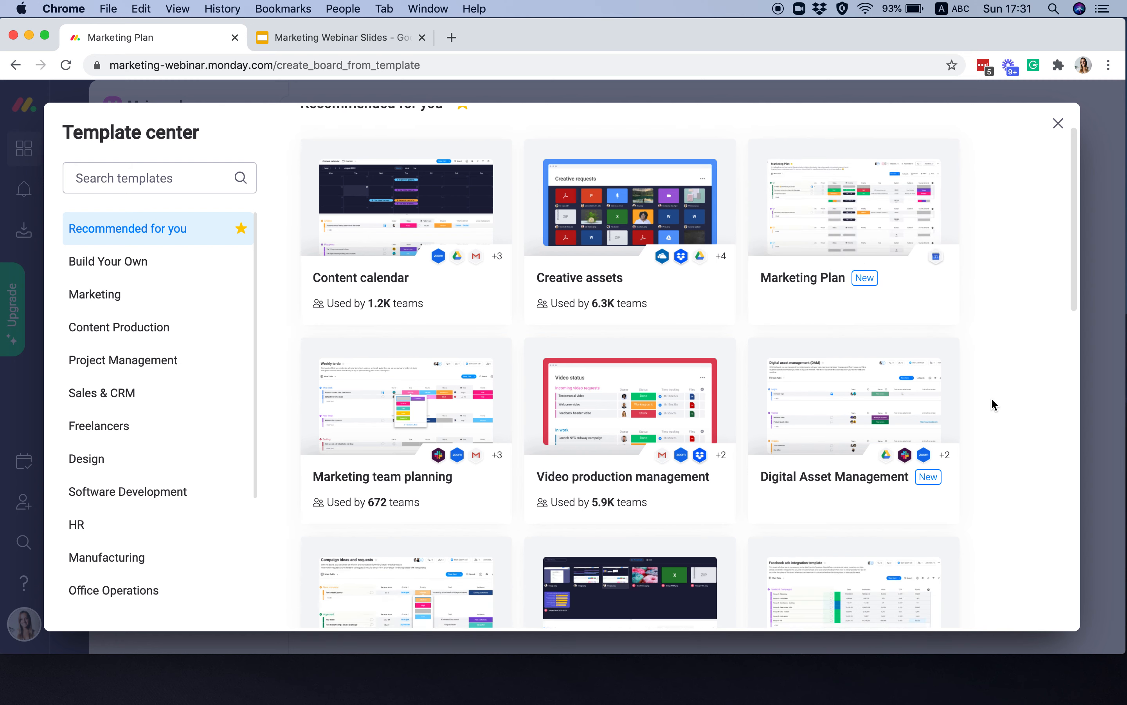
scroll(991, 398, down, 5)
scroll(991, 398, up, 6)
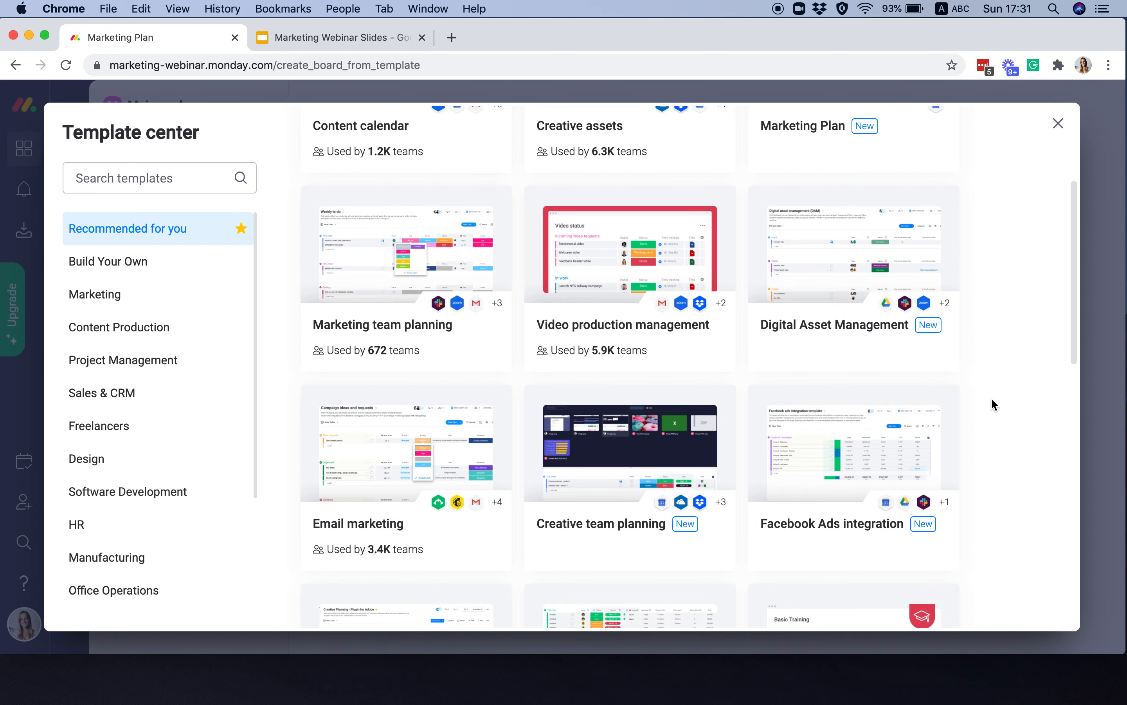
scroll(181, 458, down, 4)
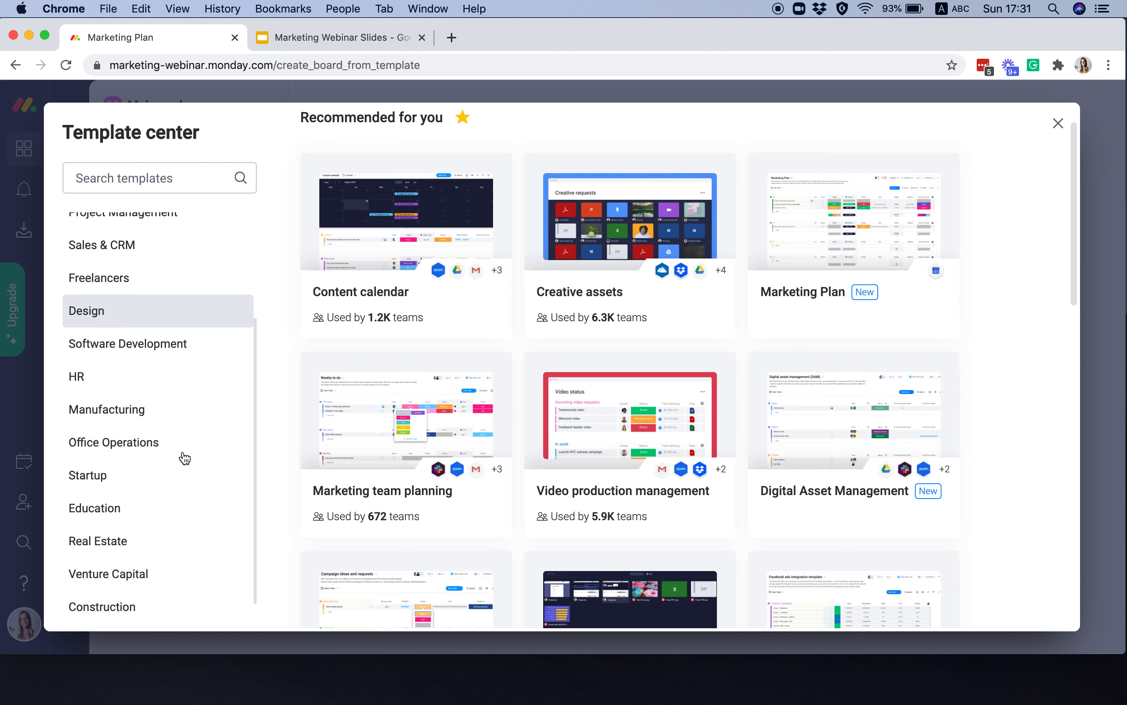
scroll(184, 458, up, 4)
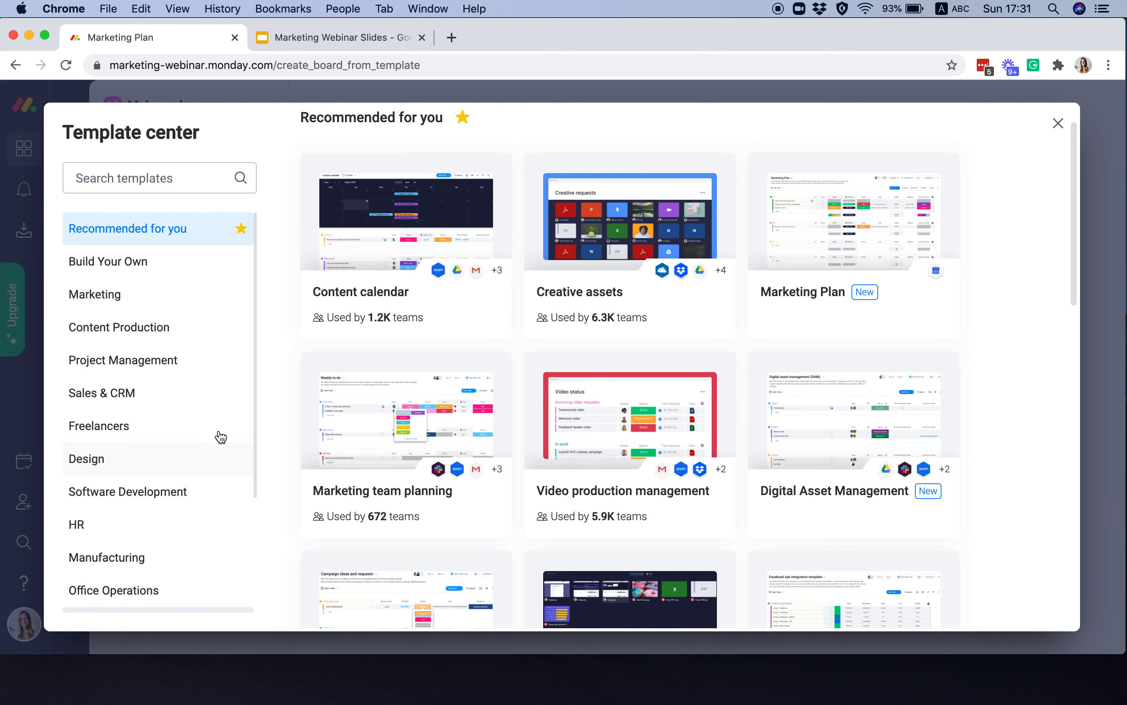
scroll(1028, 379, up, 2)
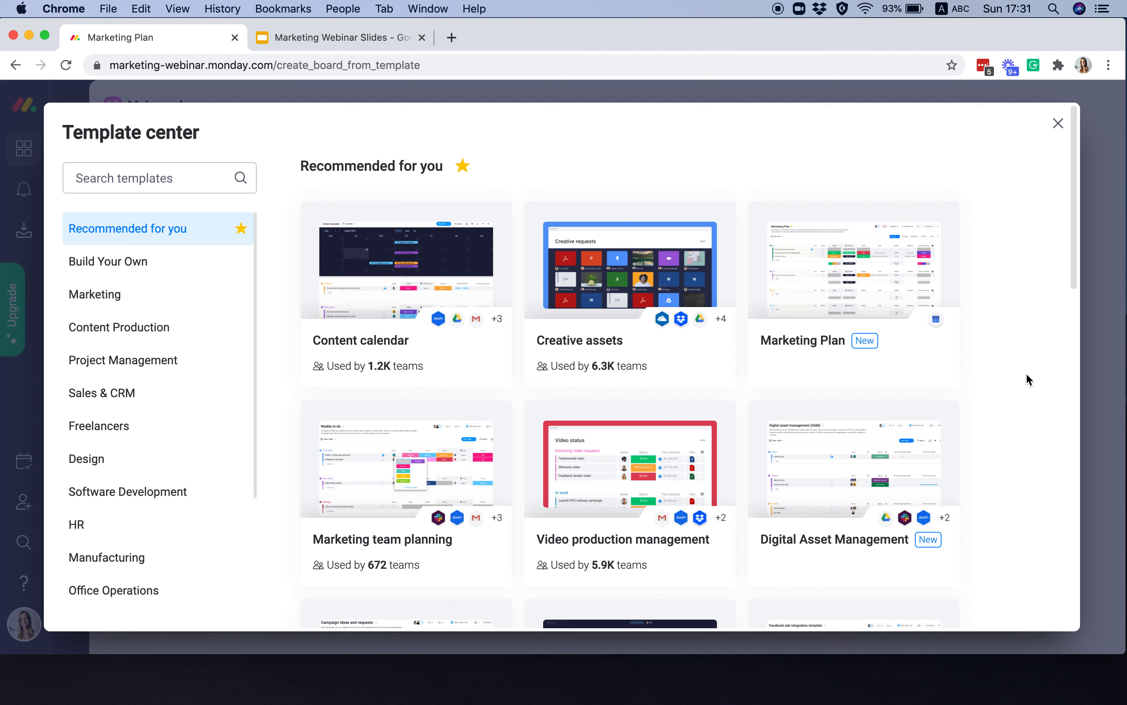
click(97, 179)
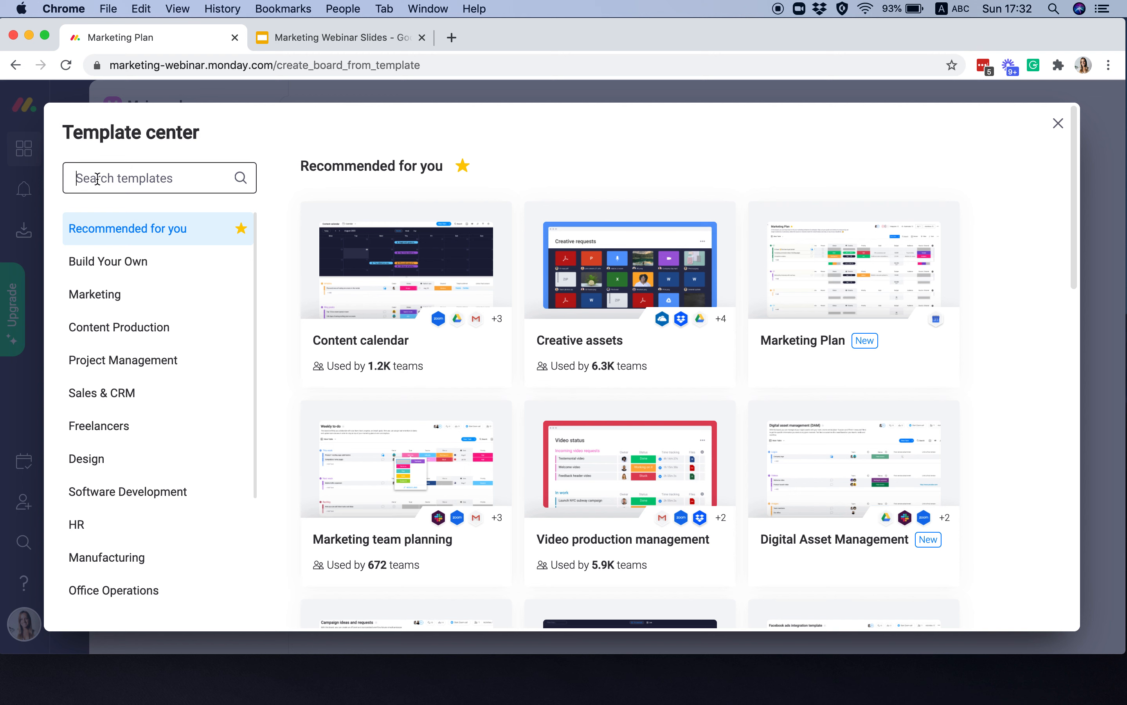
mouse_move(827, 330)
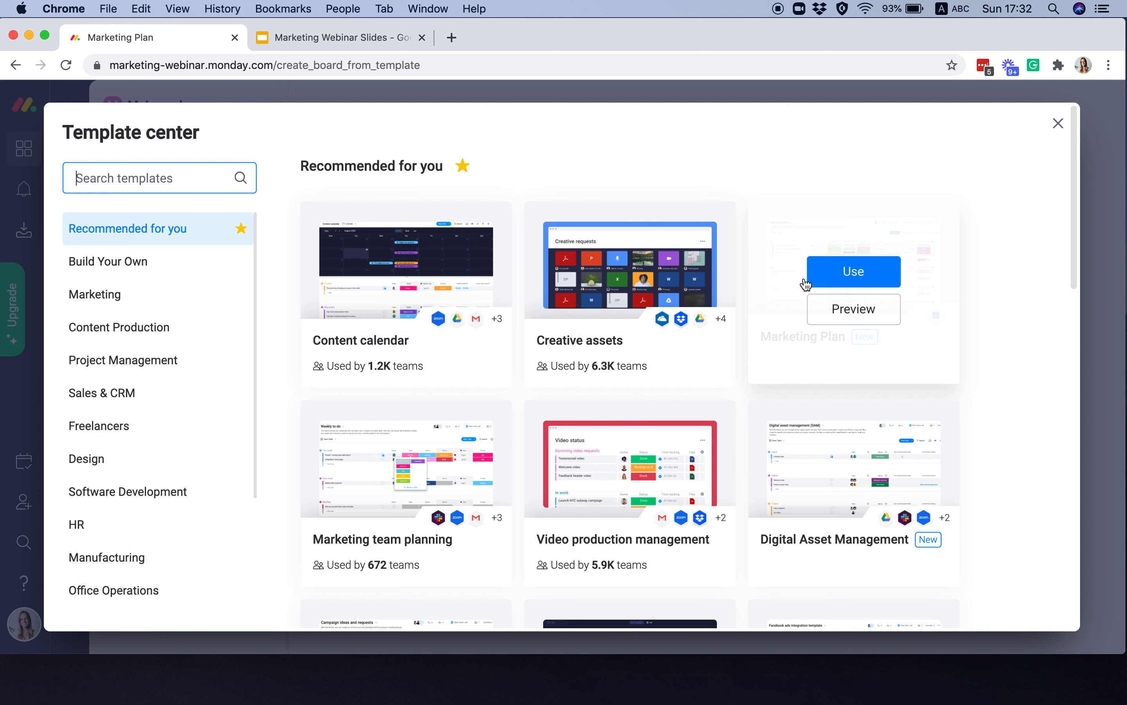
click(846, 279)
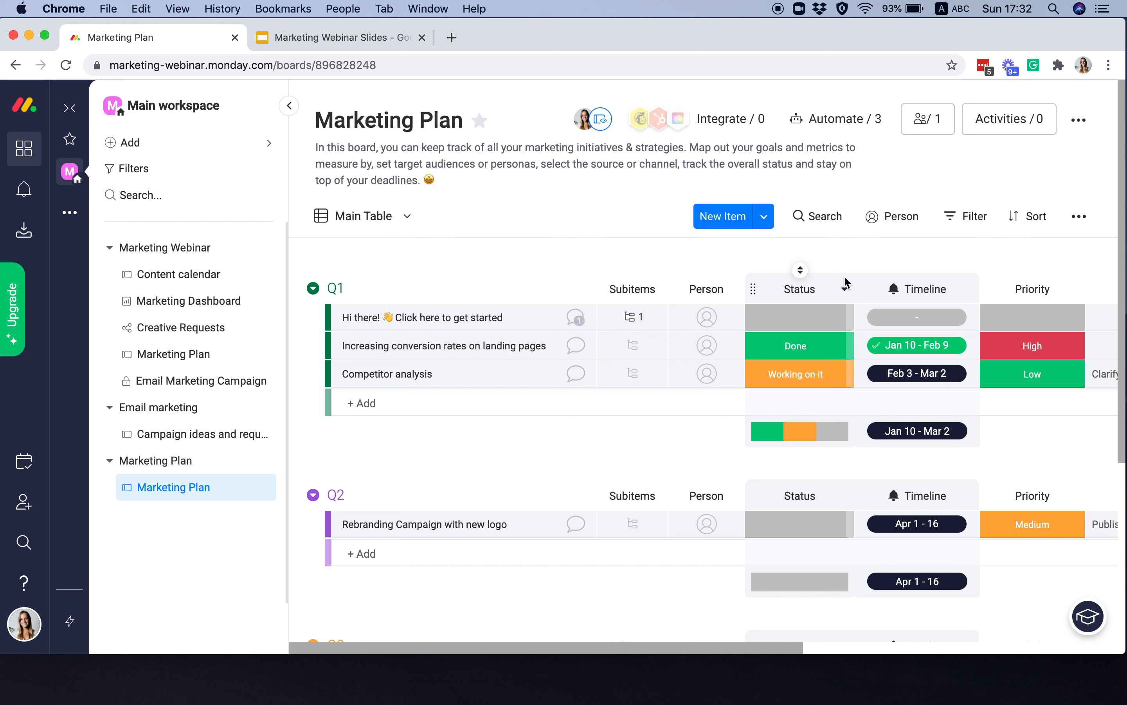
Reopen the original Marketing Plan board in the Marketing Webinar folder and collapse the workspace sidebar.
scroll(718, 412, left, 5)
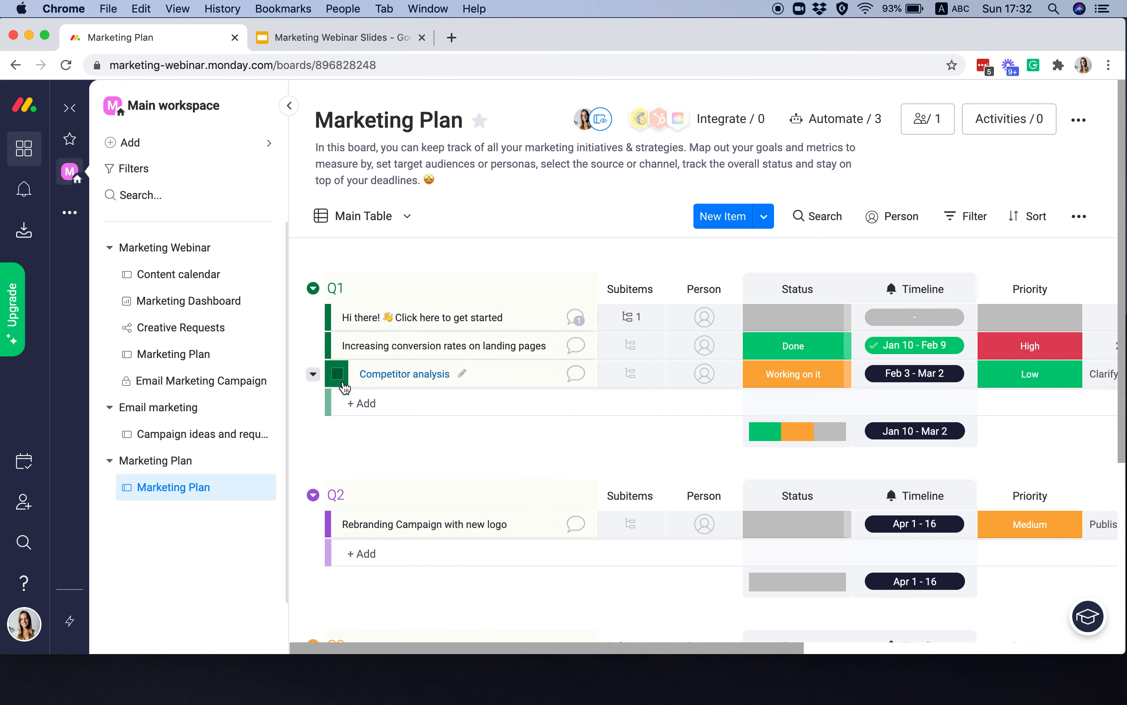
click(179, 361)
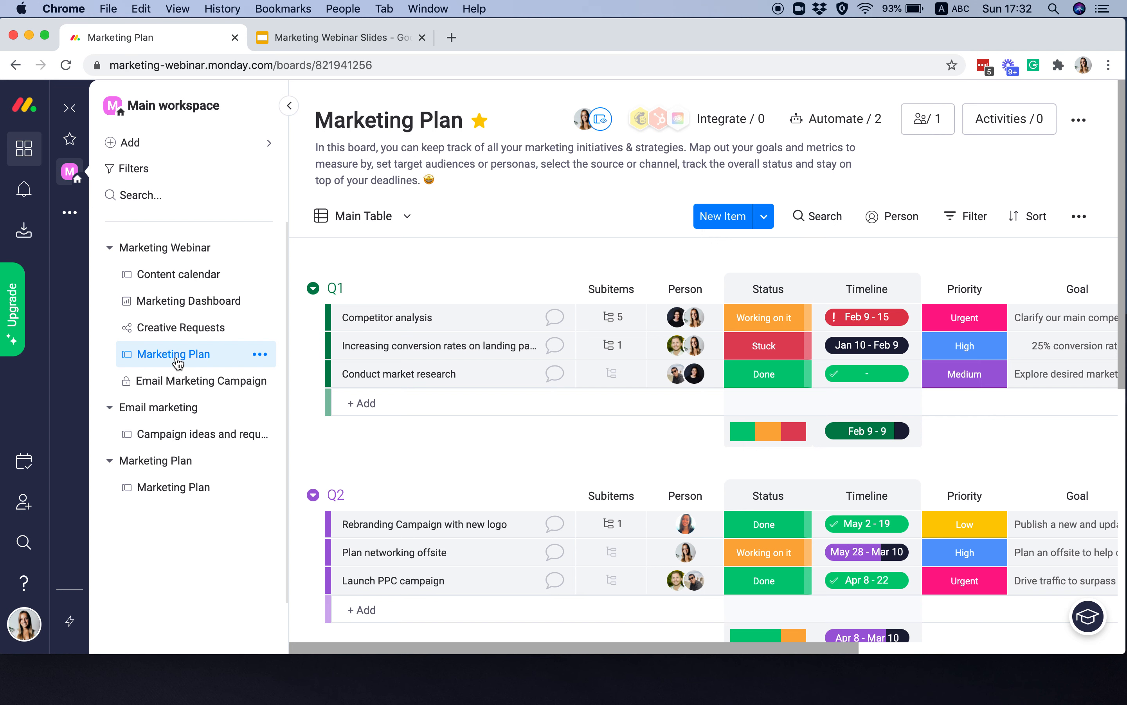
click(288, 105)
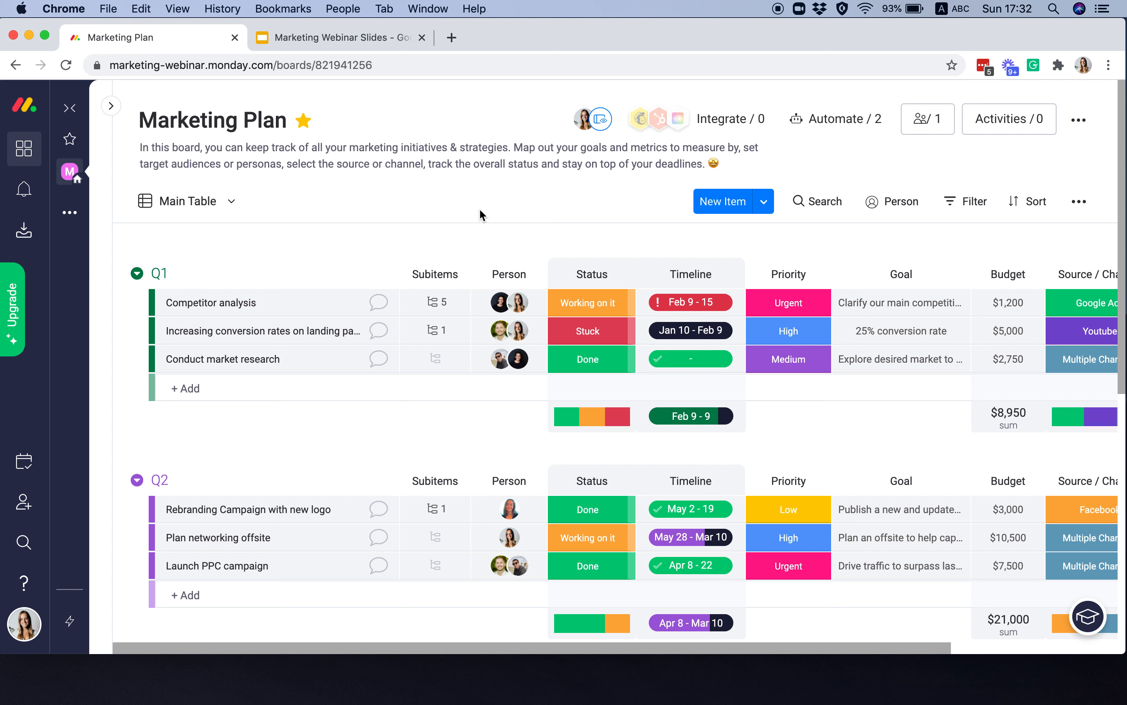
Look across all columns of the Marketing Plan board, from Subitems and Person through to Audience.
scroll(763, 447, right, 5)
scroll(761, 450, left, 4)
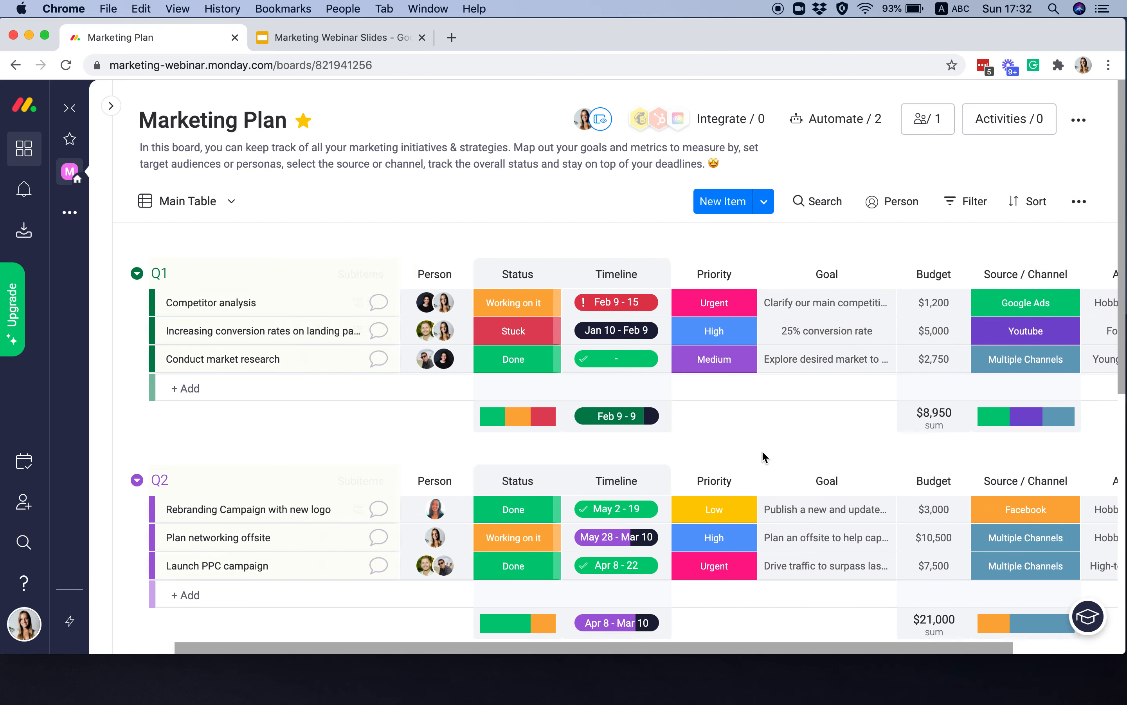
scroll(762, 450, down, 5)
scroll(764, 456, up, 5)
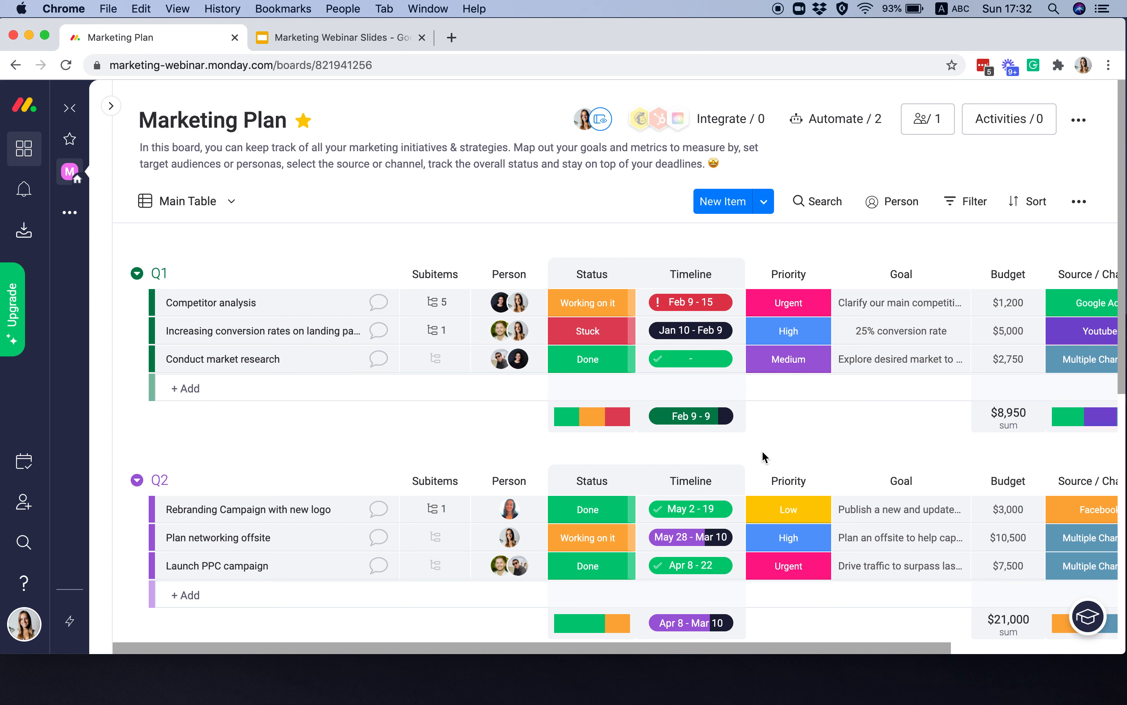
scroll(835, 455, right, 3)
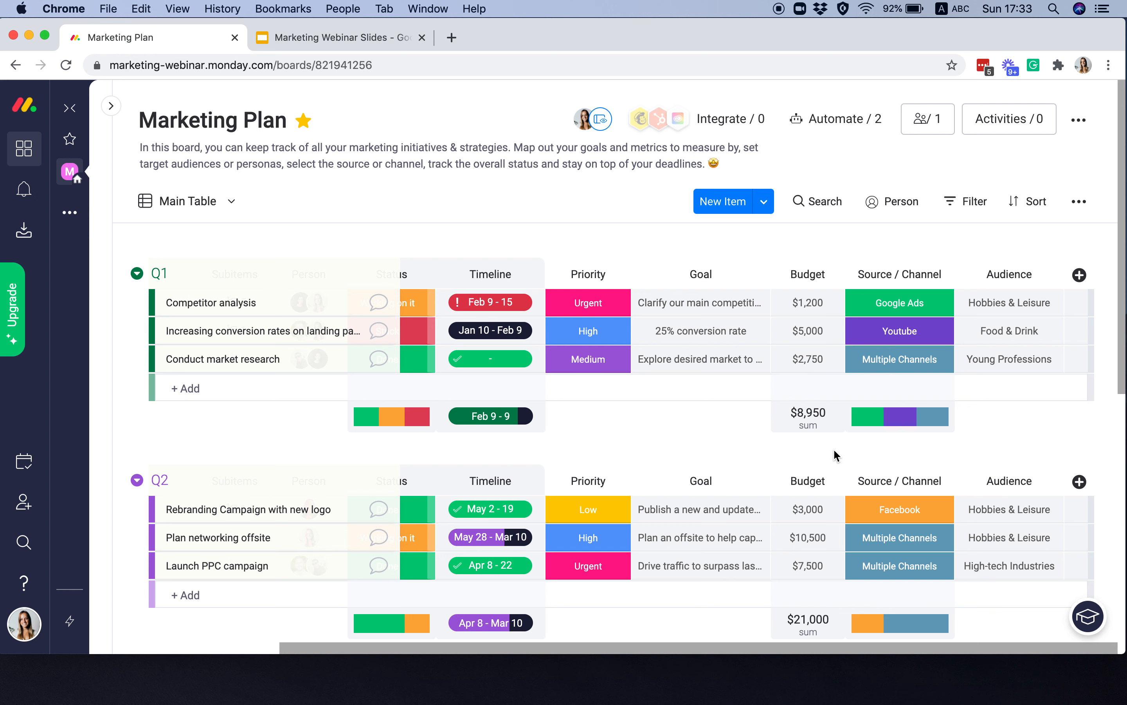
scroll(834, 451, left, 3)
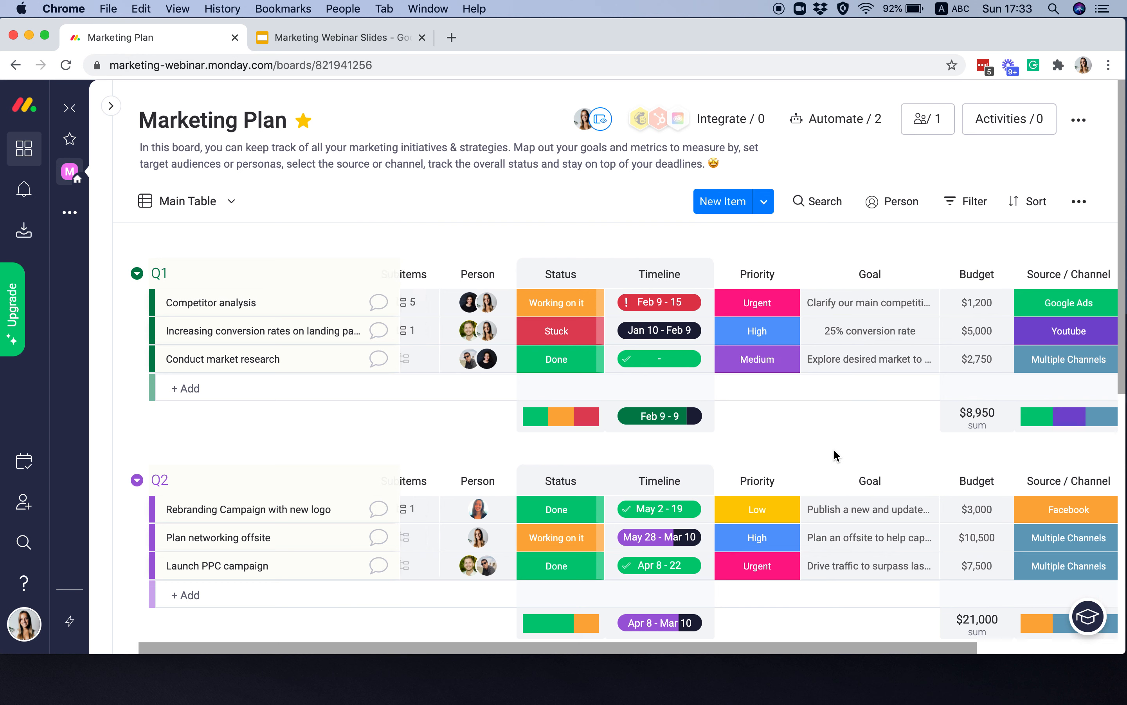
scroll(771, 458, left, 1)
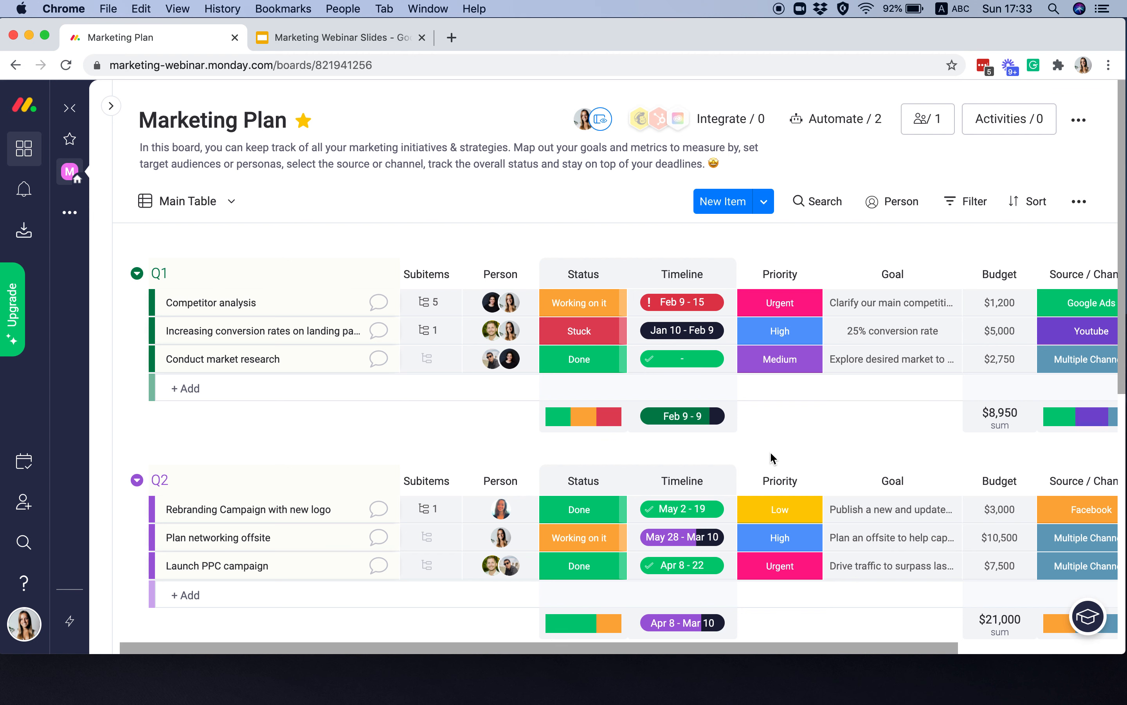
scroll(774, 458, down, 3)
scroll(775, 460, up, 3)
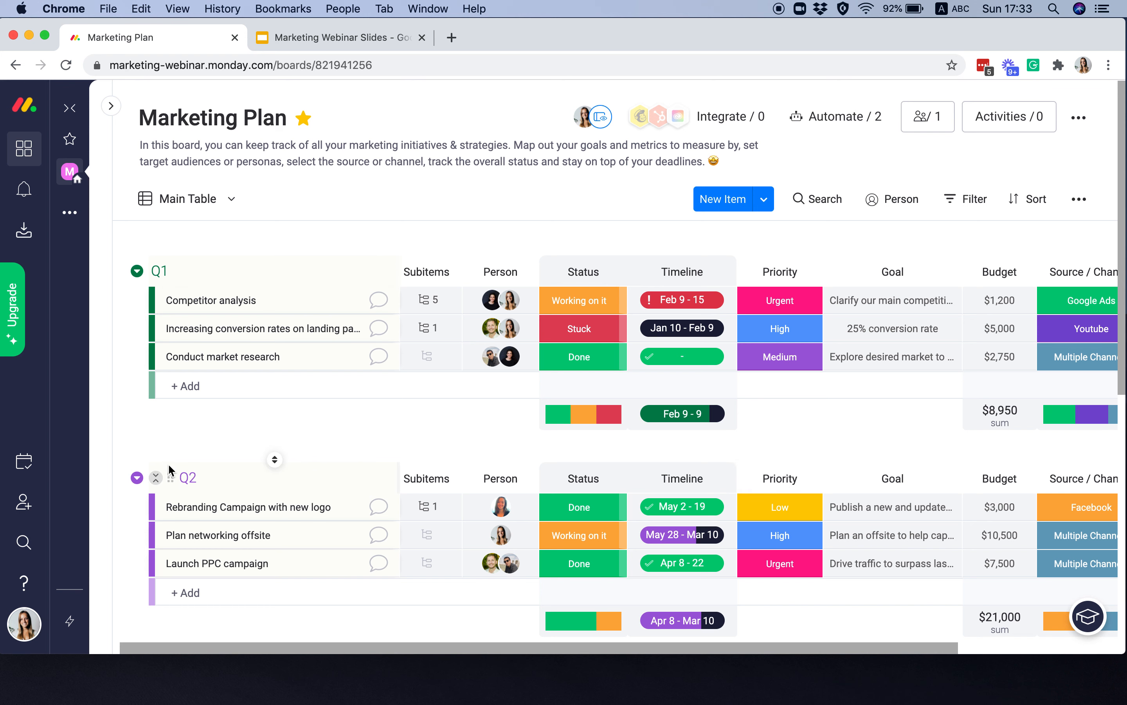
Look through the board's quarterly groups from Q1 down to Q4 and return to the first group.
scroll(171, 471, down, 1)
scroll(172, 513, down, 5)
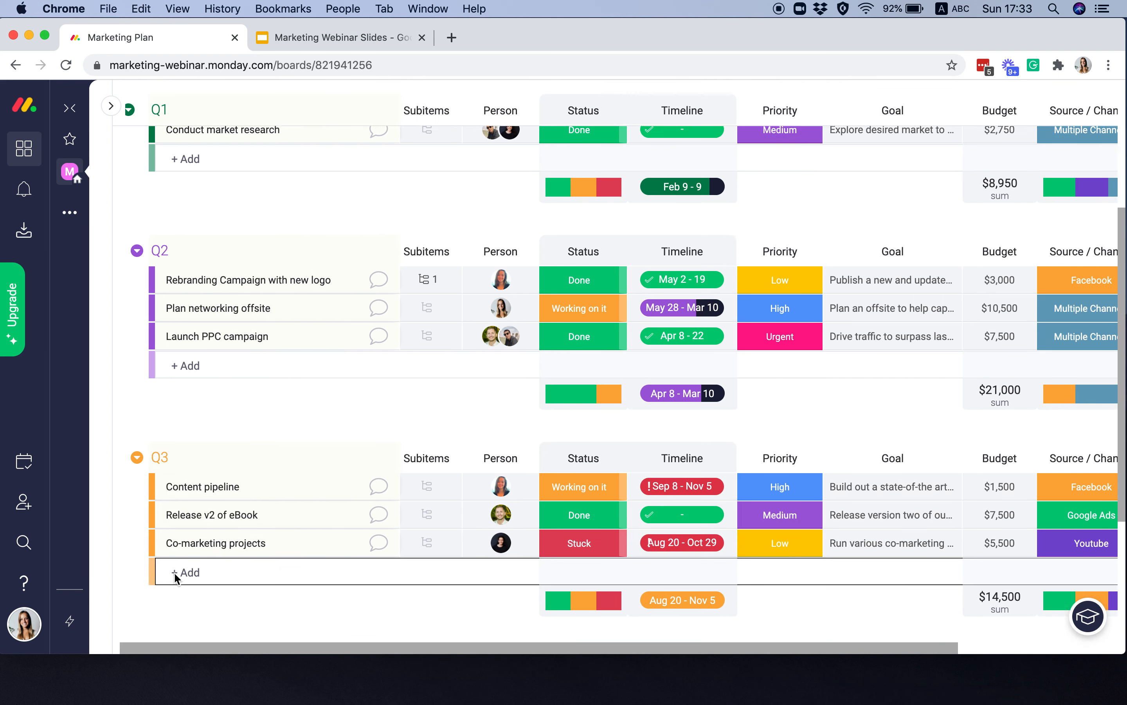
scroll(174, 574, down, 1)
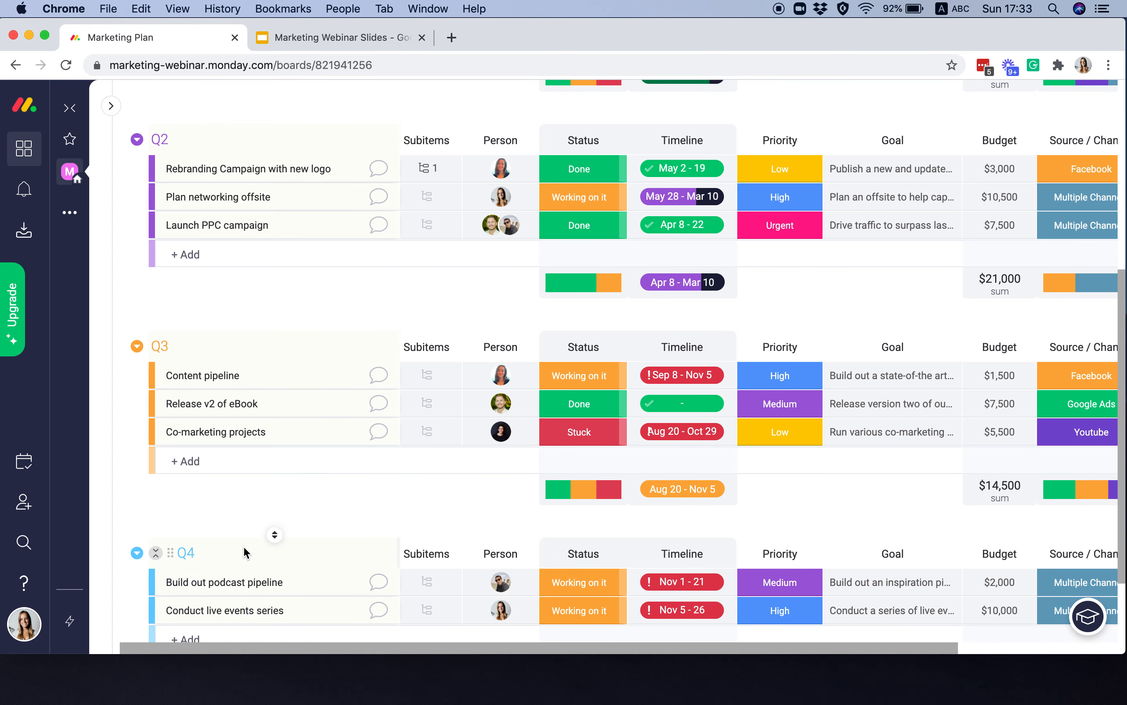
scroll(196, 555, up, 4)
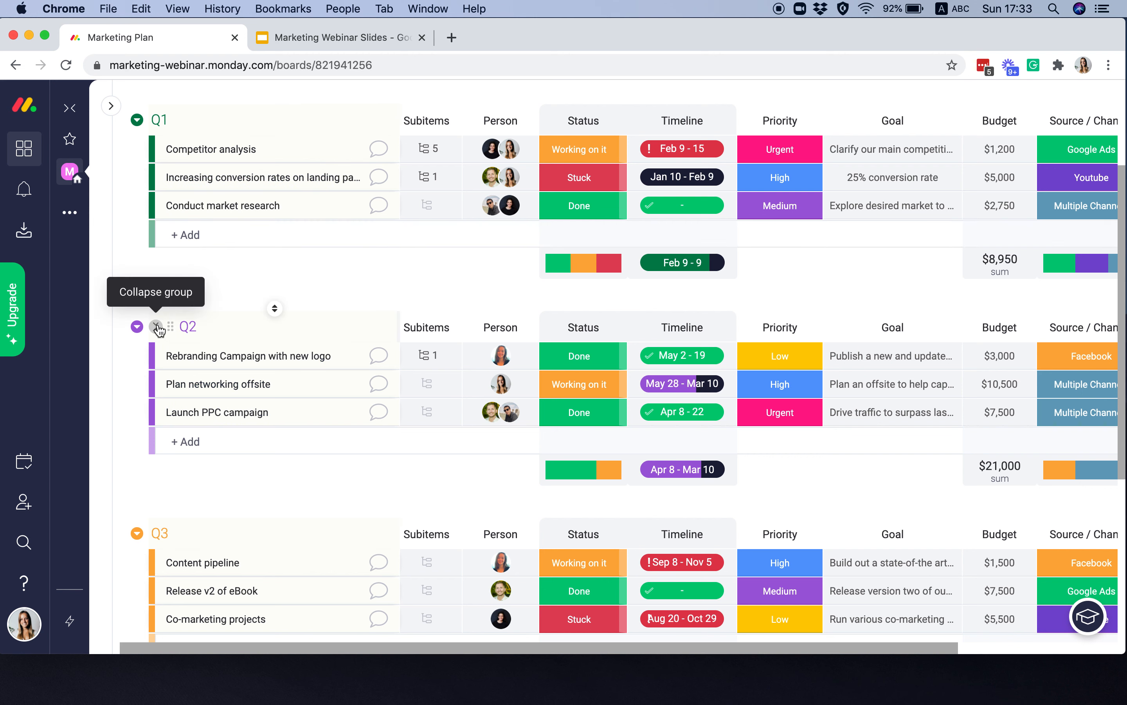
scroll(256, 322, up, 3)
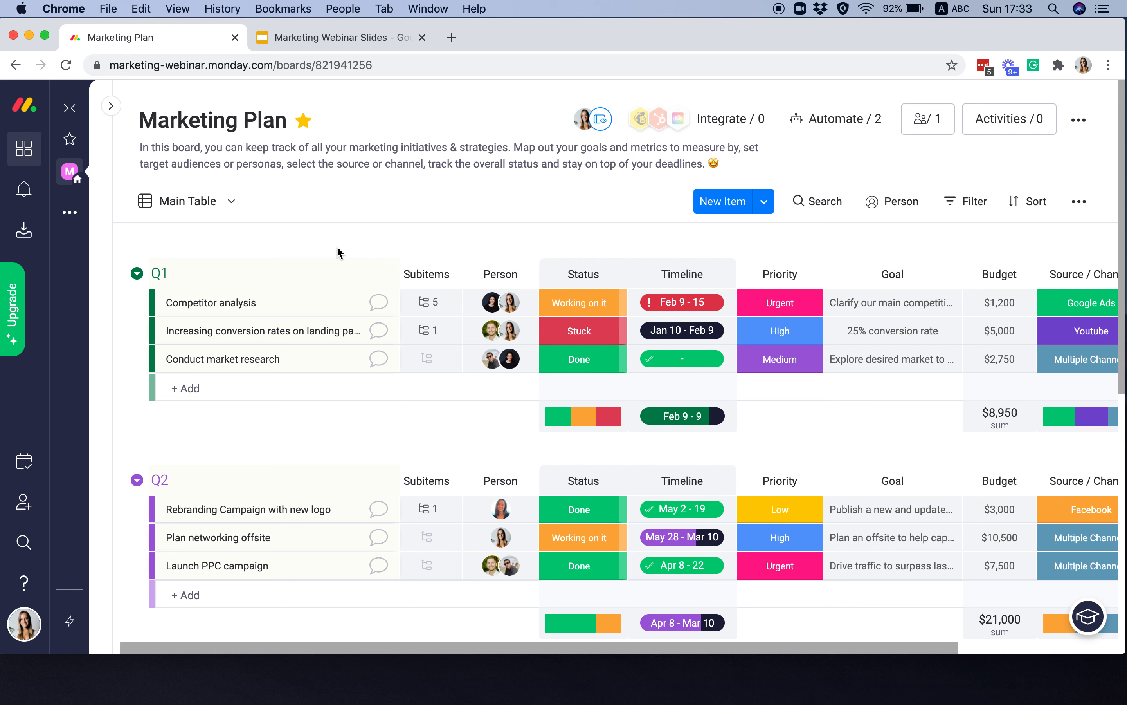
scroll(358, 435, down, 5)
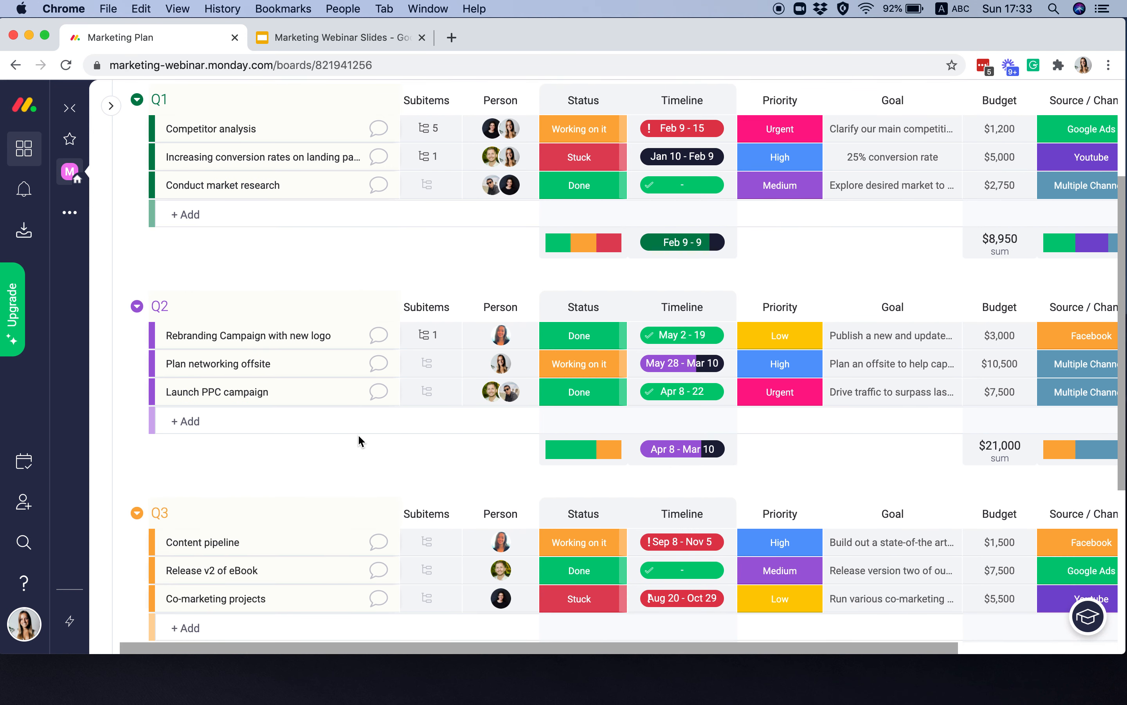
scroll(357, 435, down, 1)
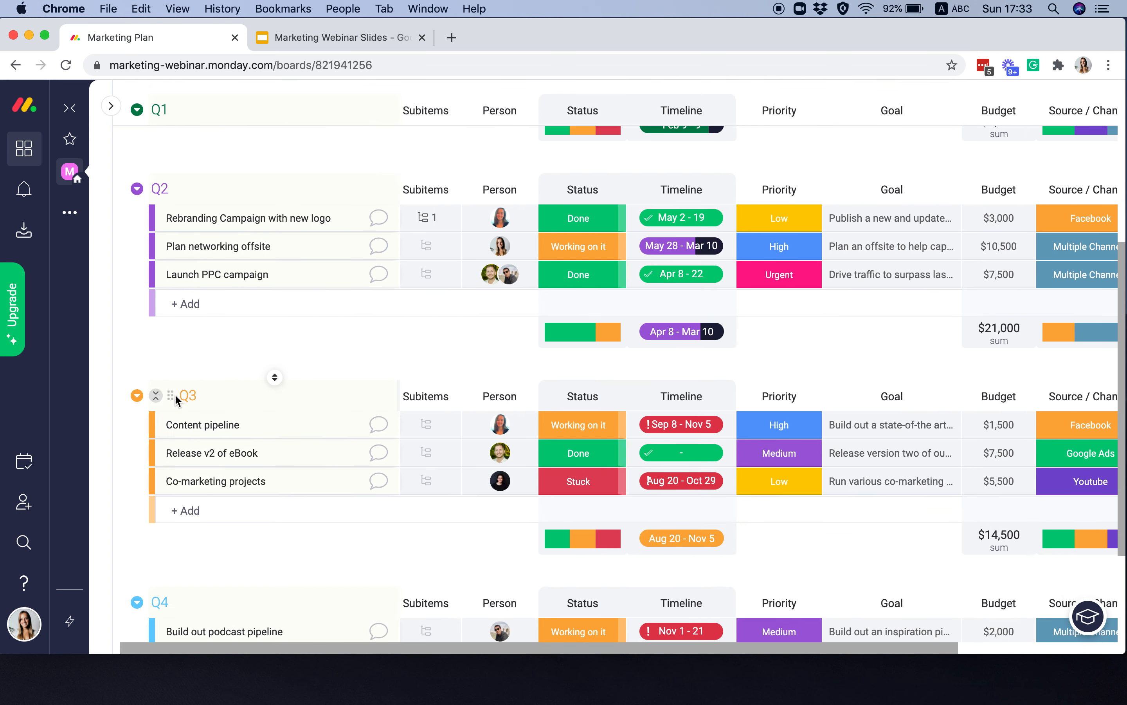
scroll(270, 368, down, 2)
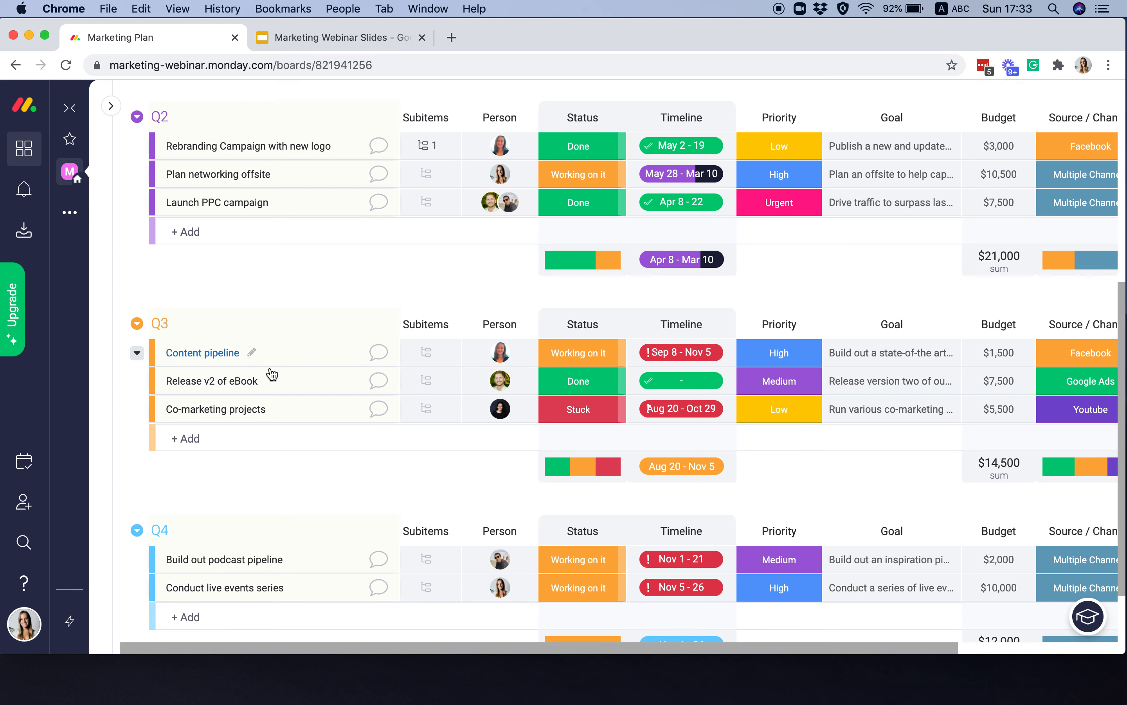
scroll(272, 373, up, 4)
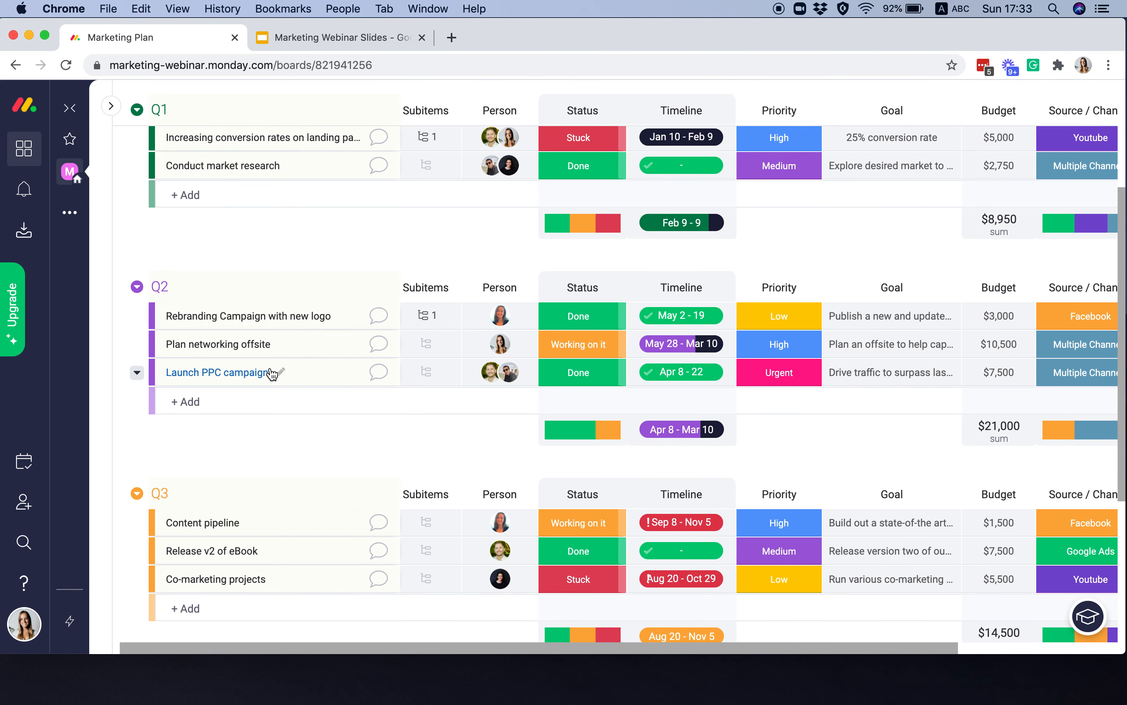
scroll(272, 373, up, 5)
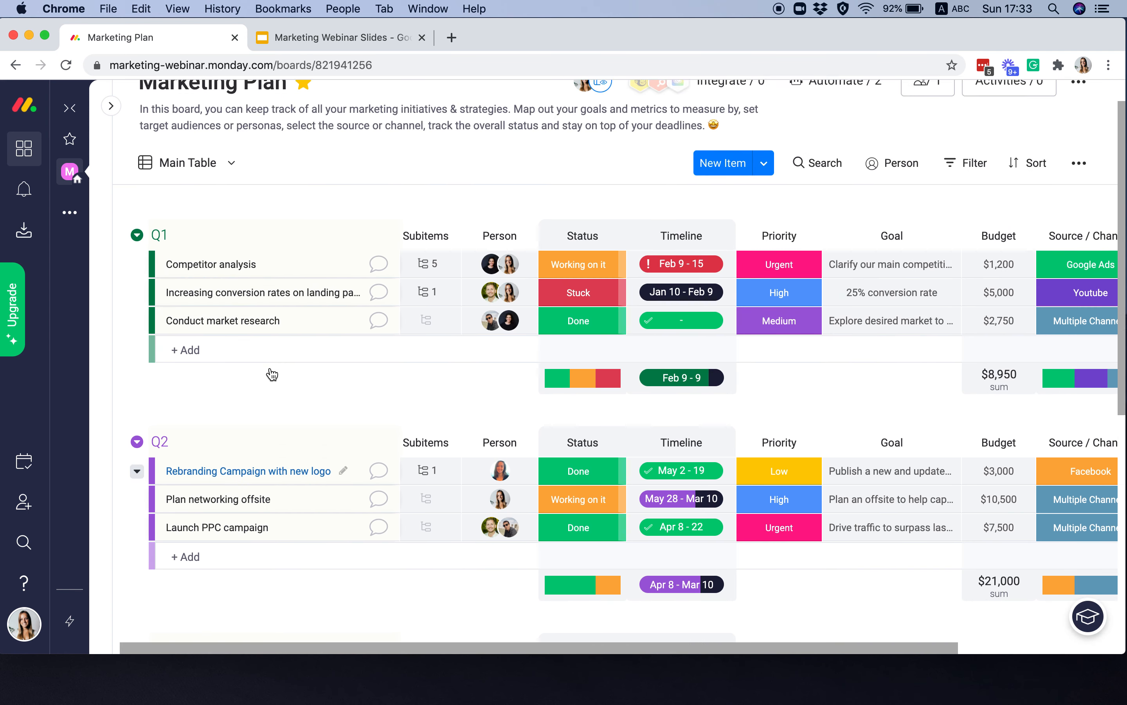
Try renaming the Q1 group to January and restore its name to Q1.
click(186, 270)
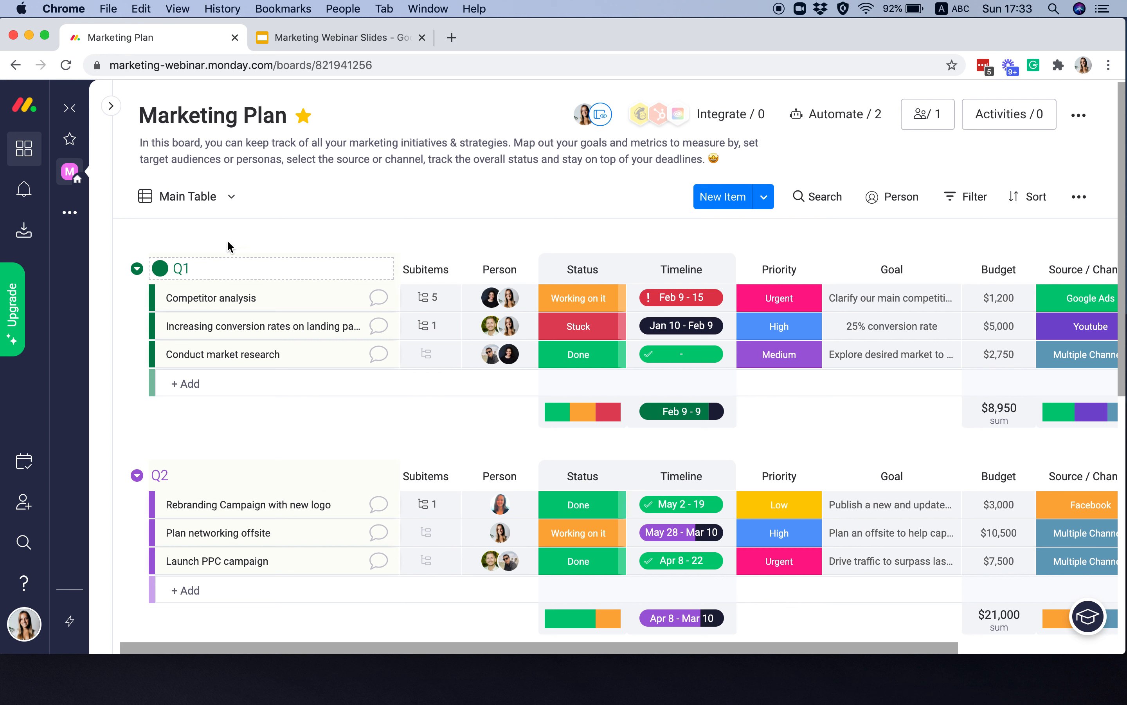
double_click(174, 274)
text(January)
key(BackSpace)
key(BackSpace)
key(BackSpace)
key(BackSpace)
key(BackSpace)
key(BackSpace)
key(BackSpace)
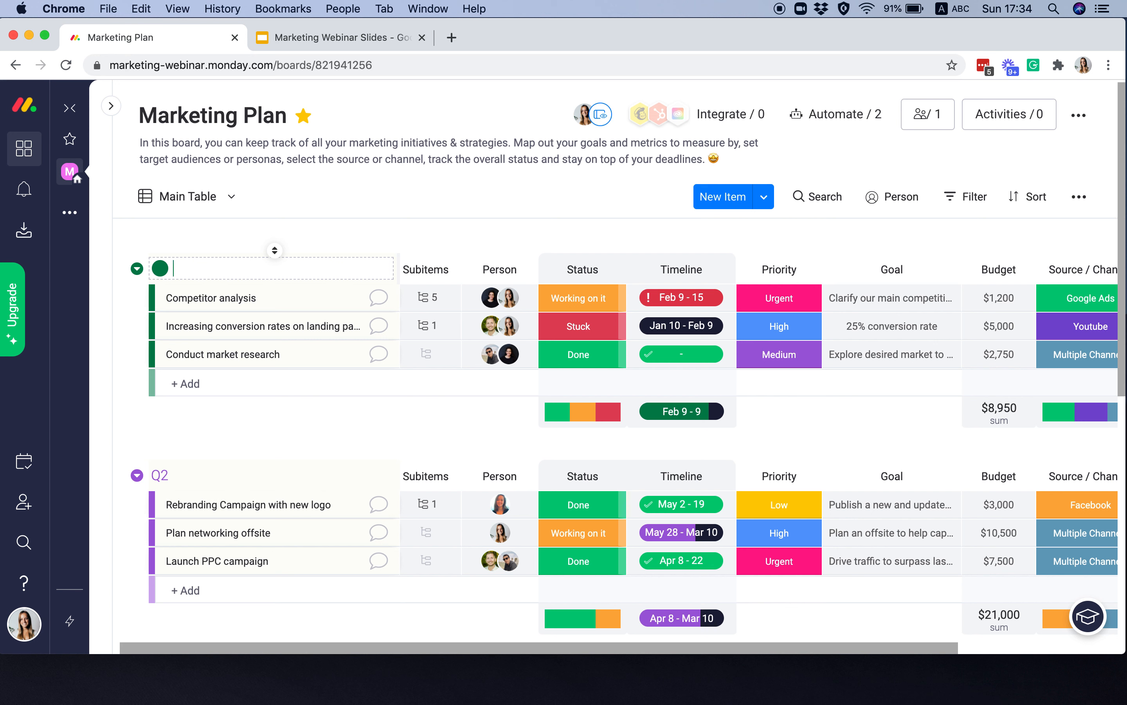
text(Q1)
click(398, 229)
Look over the items listed within the quarterly groups of the board.
scroll(288, 373, down, 1)
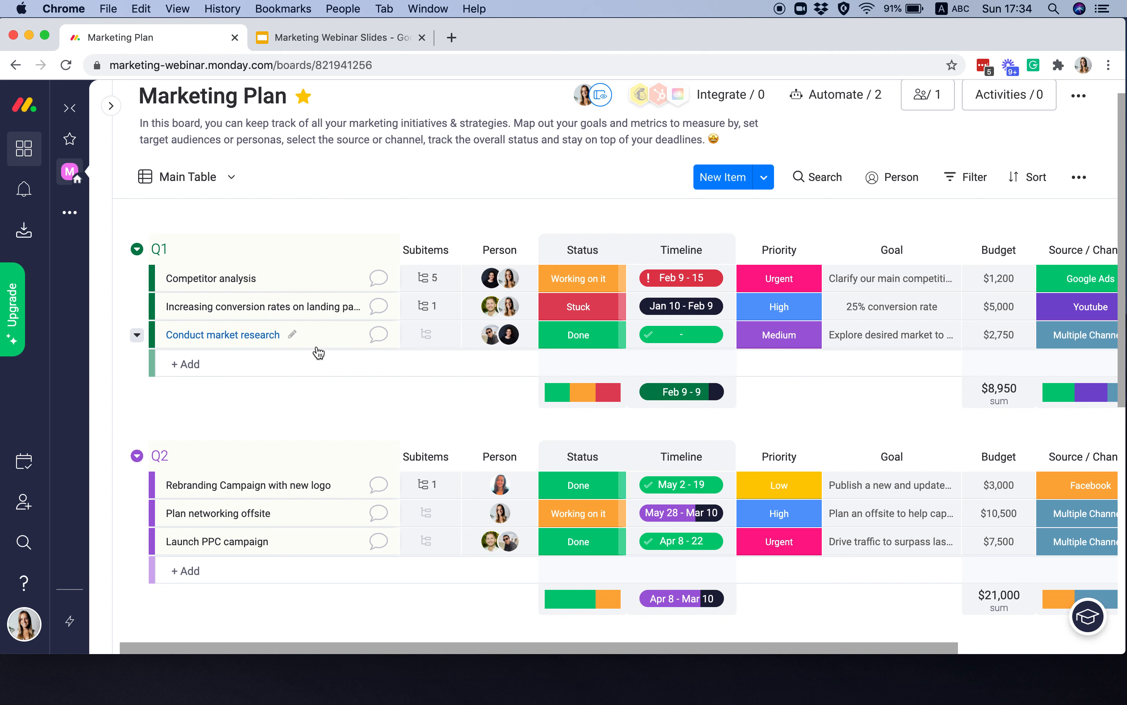
scroll(323, 413, up, 1)
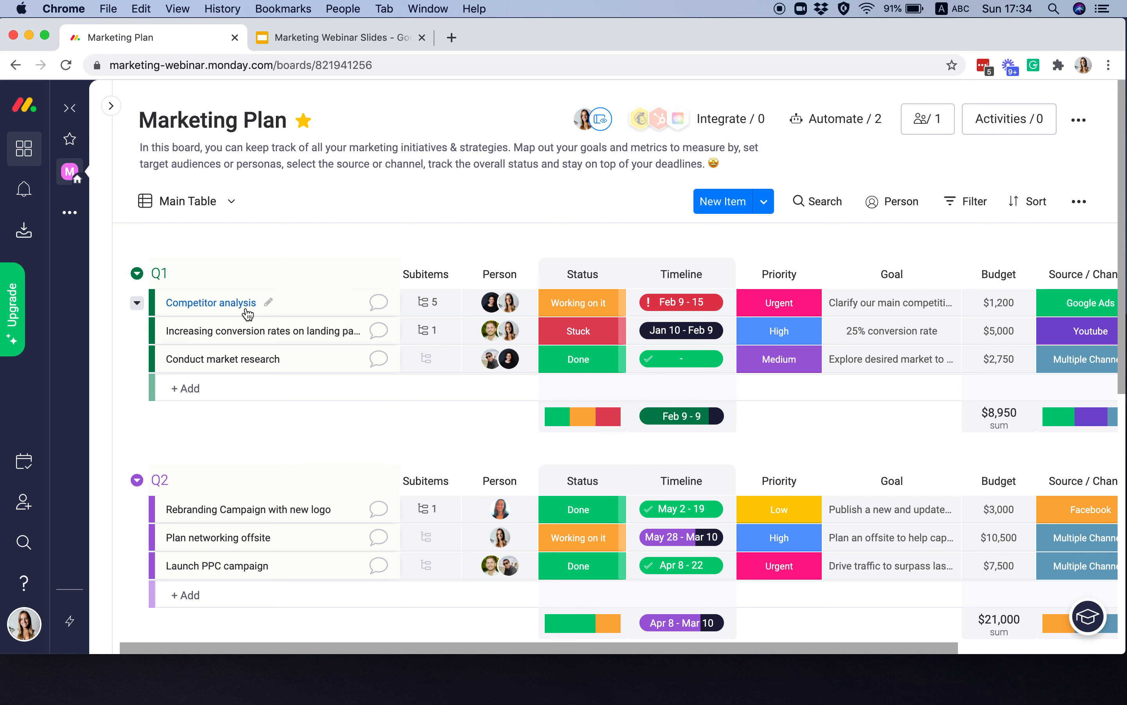
scroll(272, 405, down, 5)
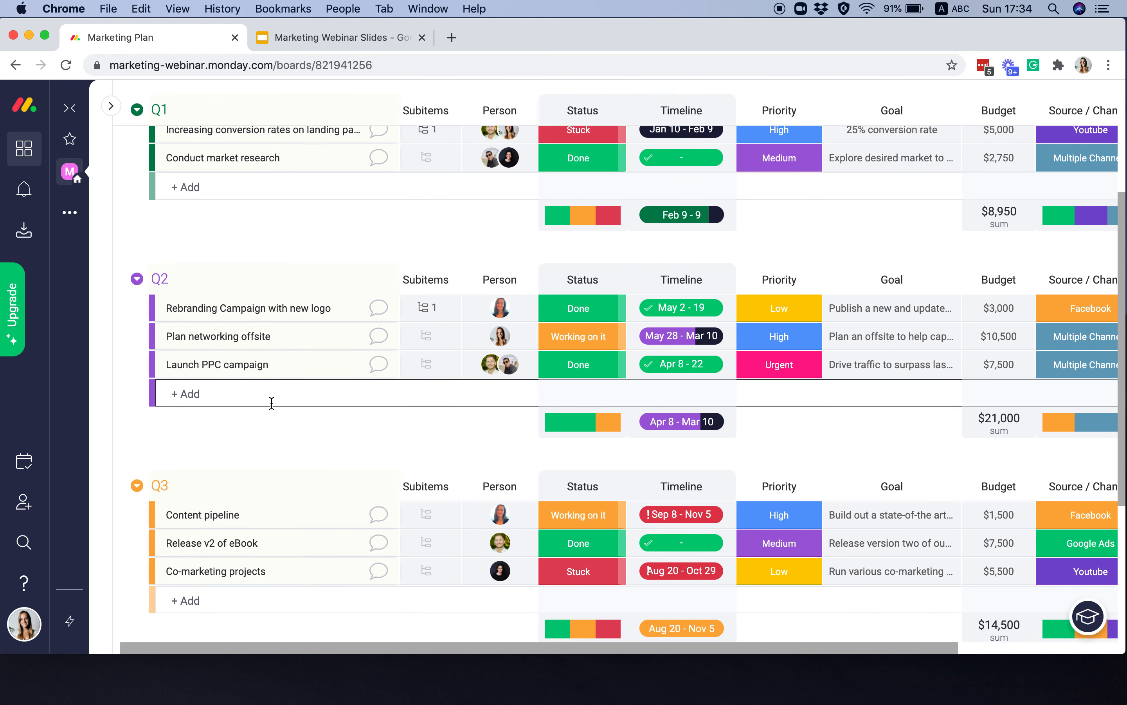
scroll(271, 420, down, 3)
scroll(270, 450, up, 5)
scroll(271, 455, up, 3)
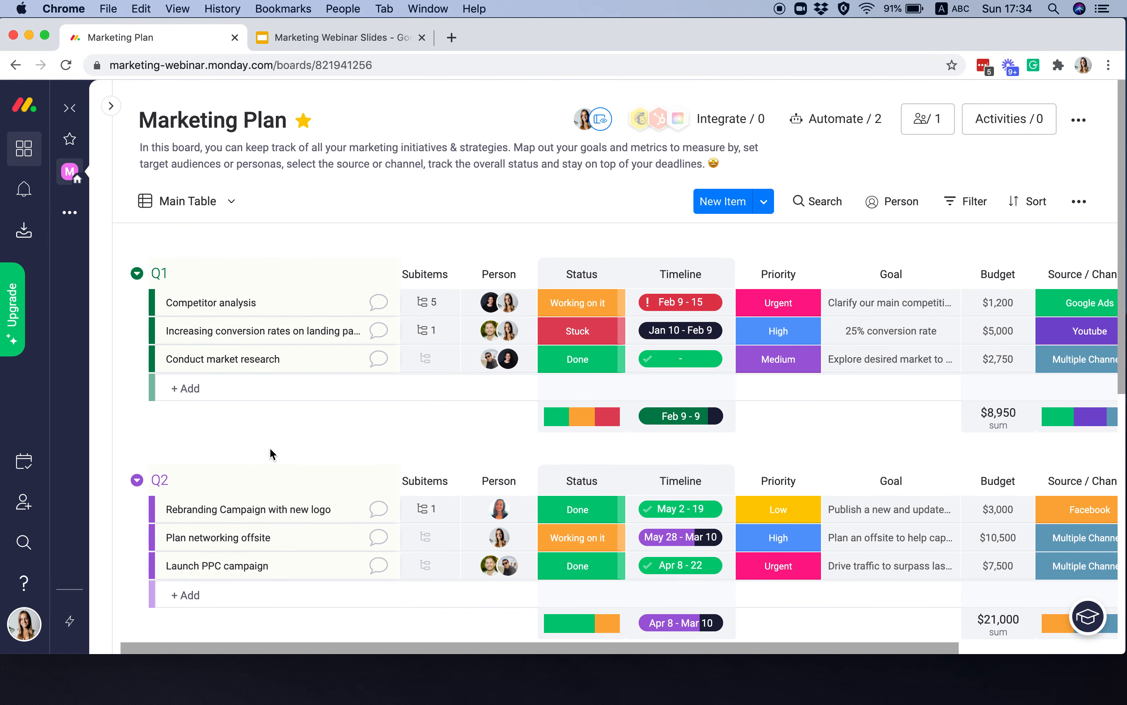
Expand the subitems of the Competitor analysis item in Q1, look through them and collapse them again.
click(433, 304)
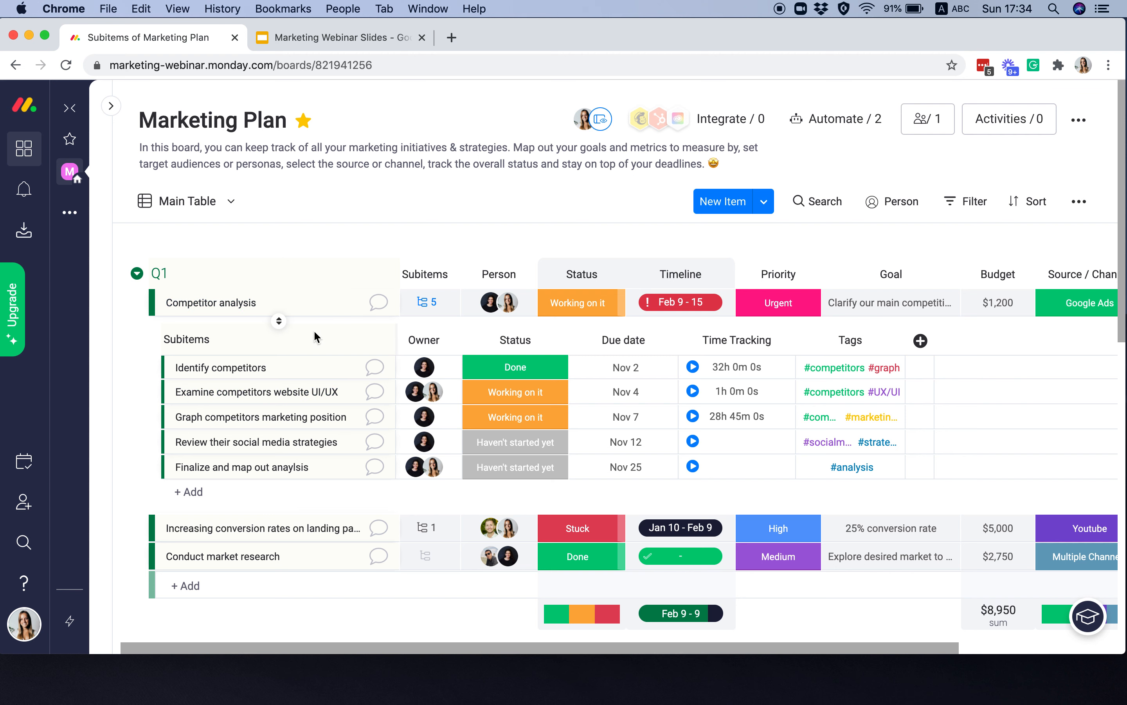
click(427, 301)
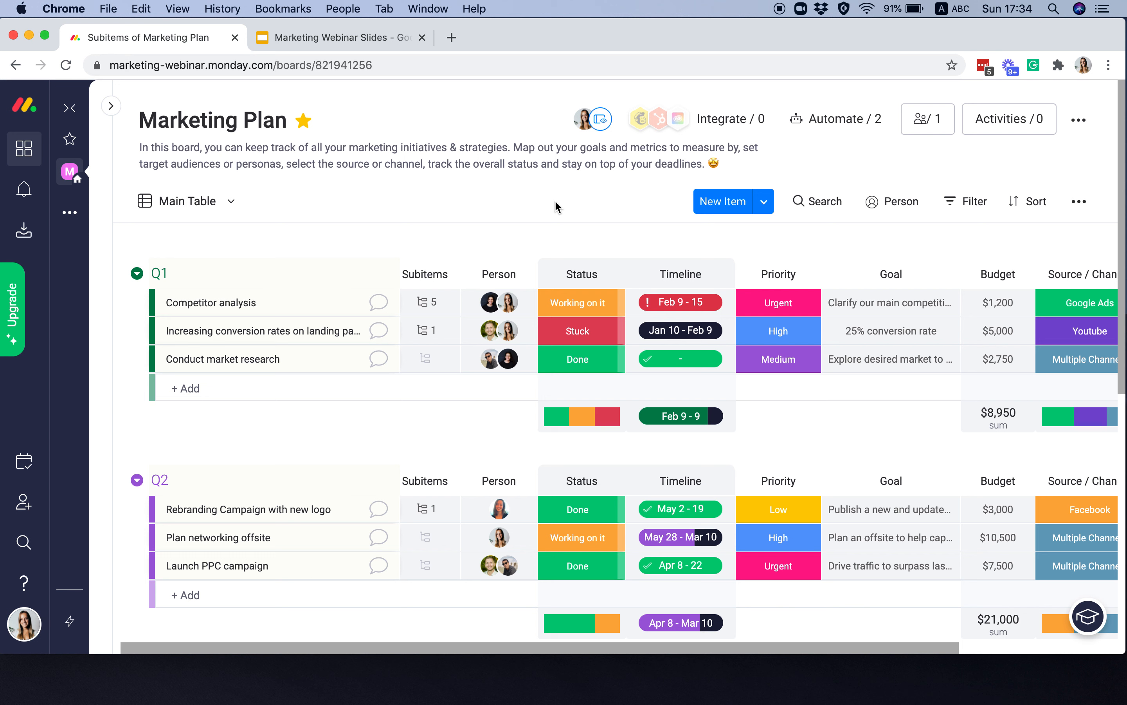
click(426, 303)
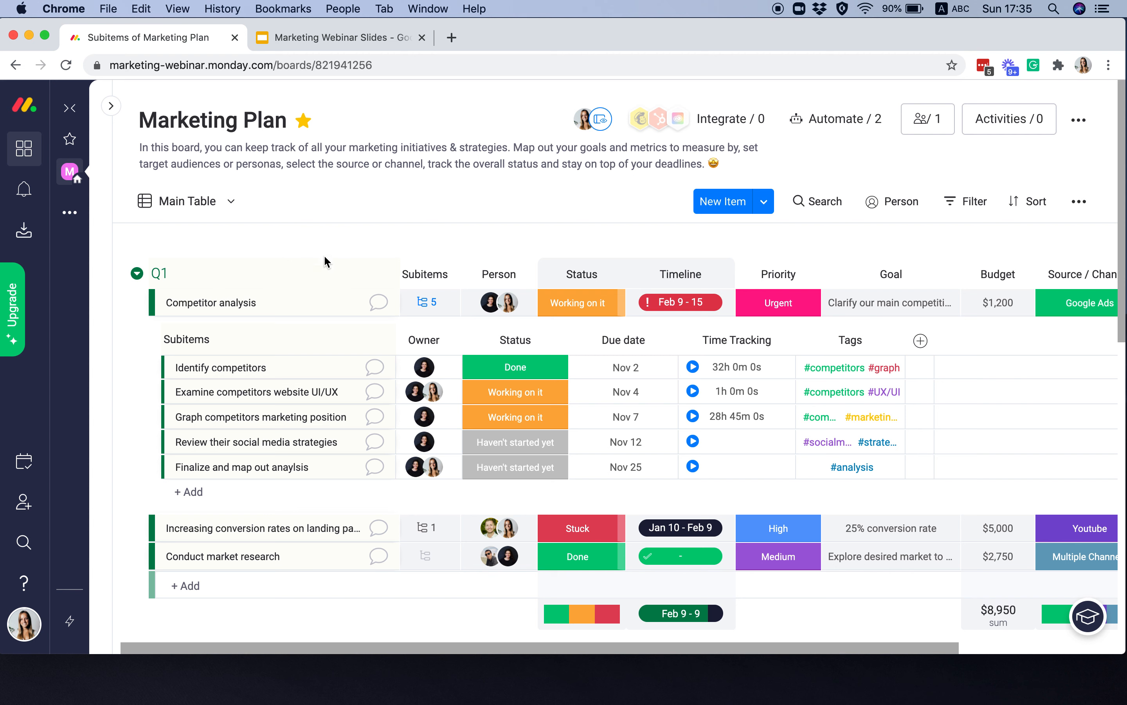
scroll(362, 333, down, 2)
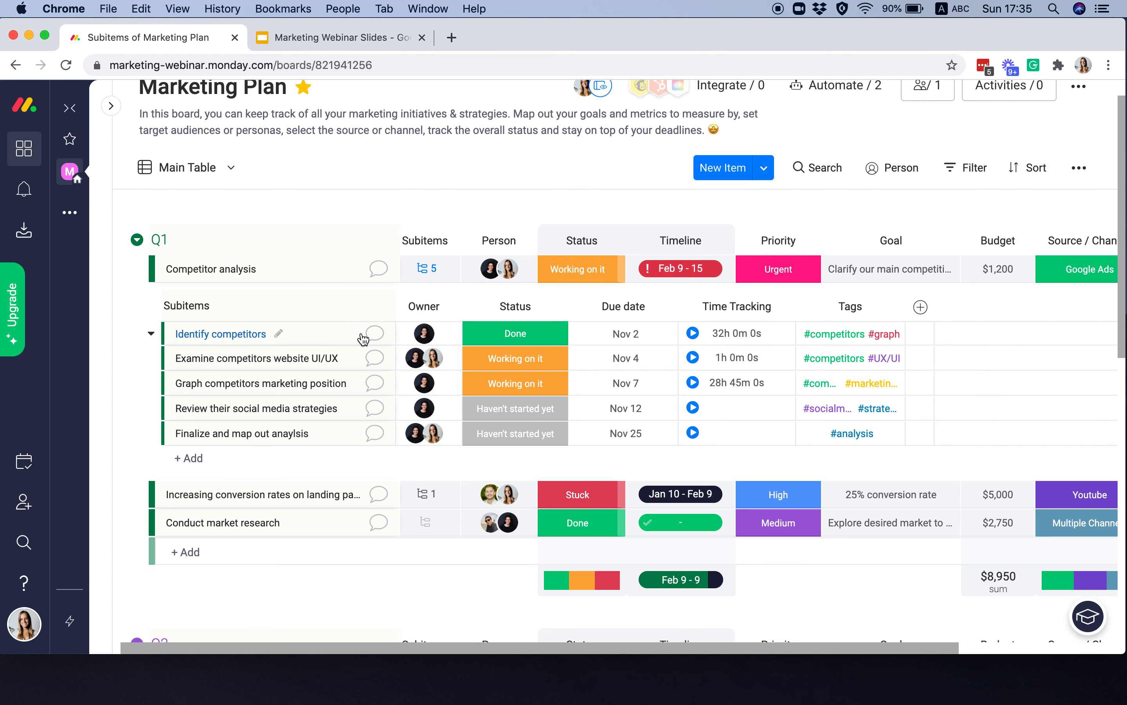
scroll(363, 338, up, 3)
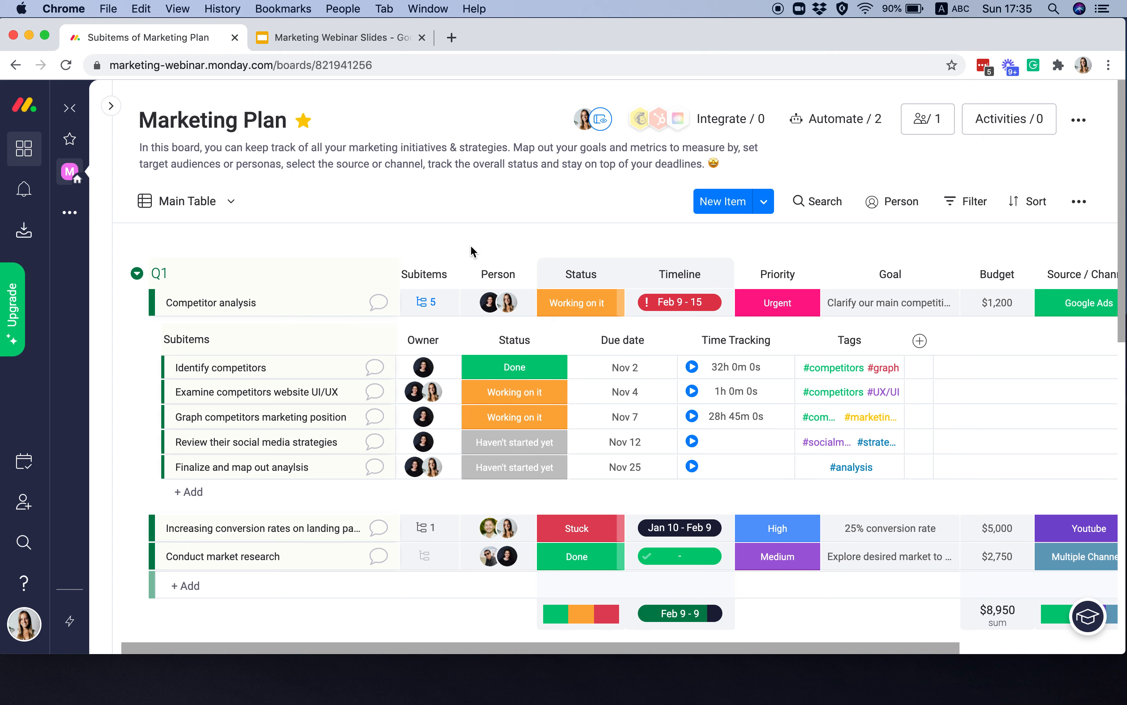
click(426, 302)
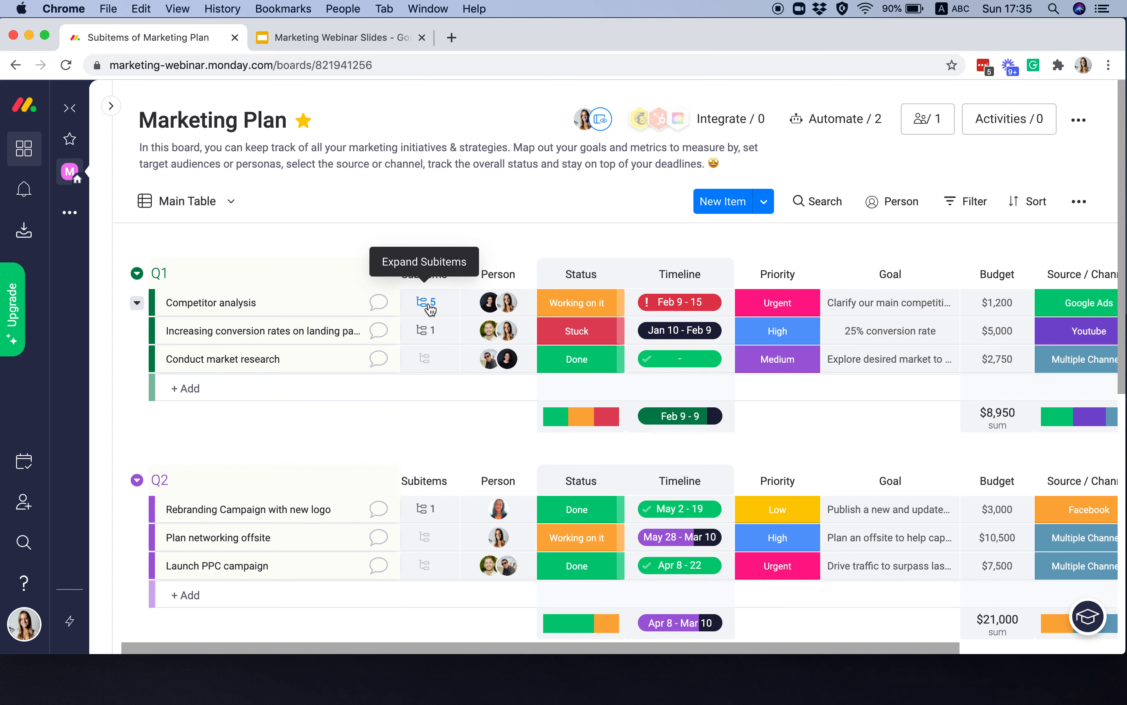
Show the item options for Conduct market research, including the one for adding a subitem, and dismiss them.
right_click(328, 367)
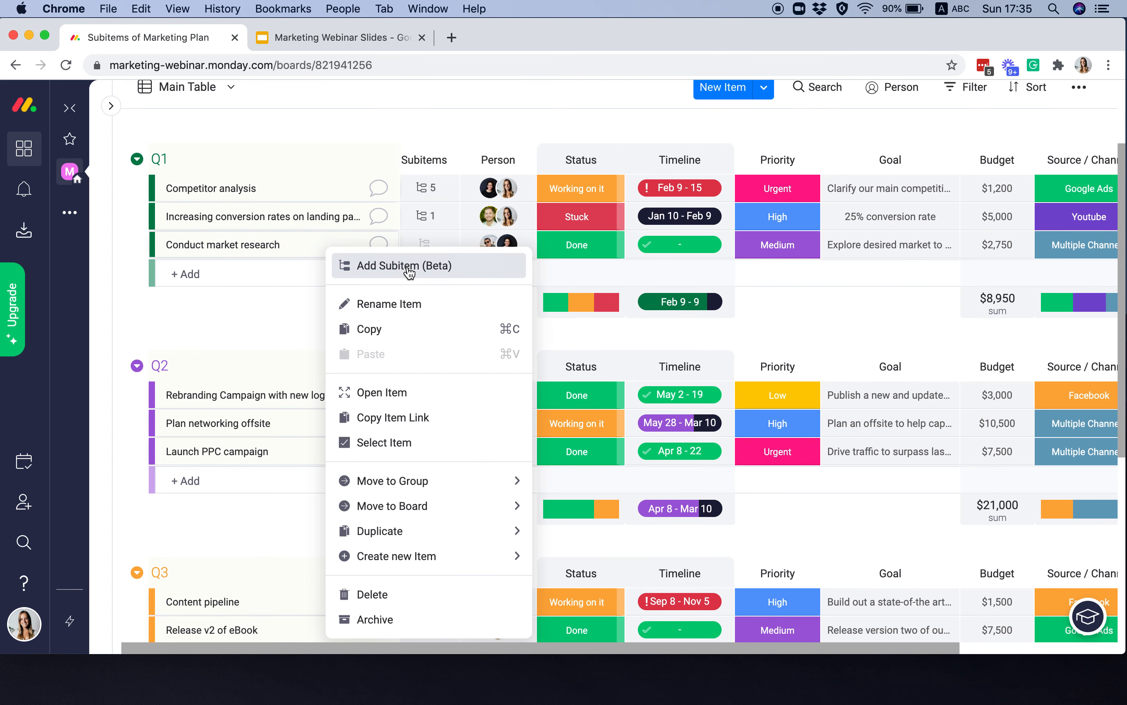
scroll(205, 338, up, 3)
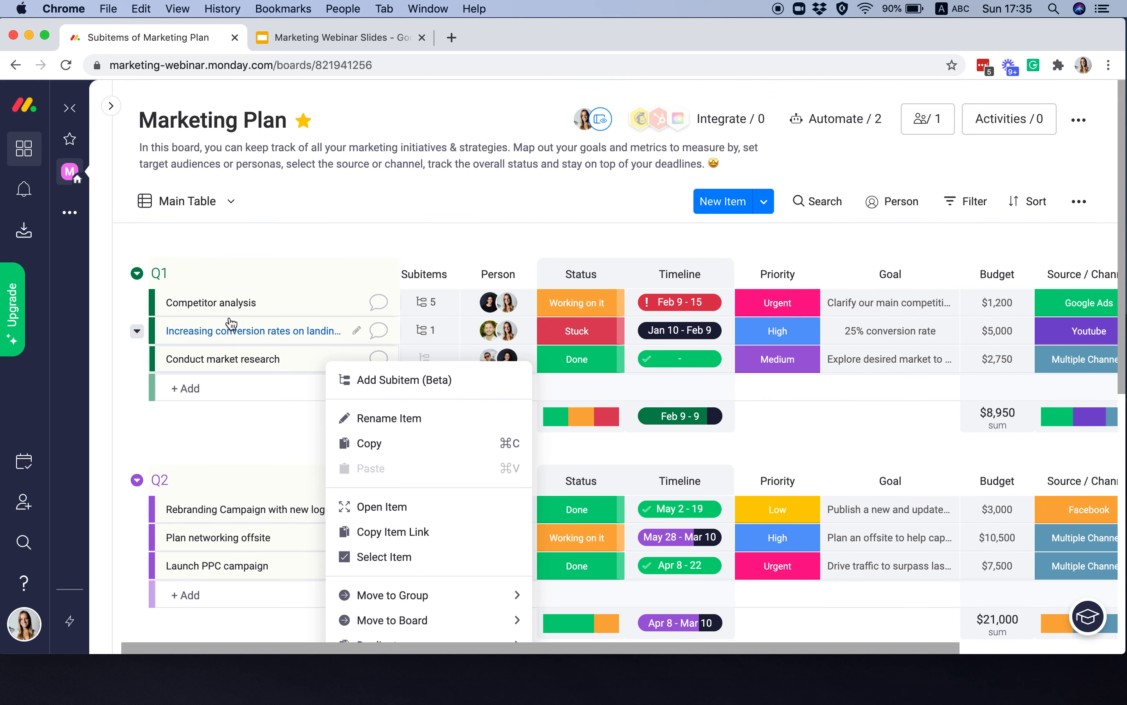
click(137, 362)
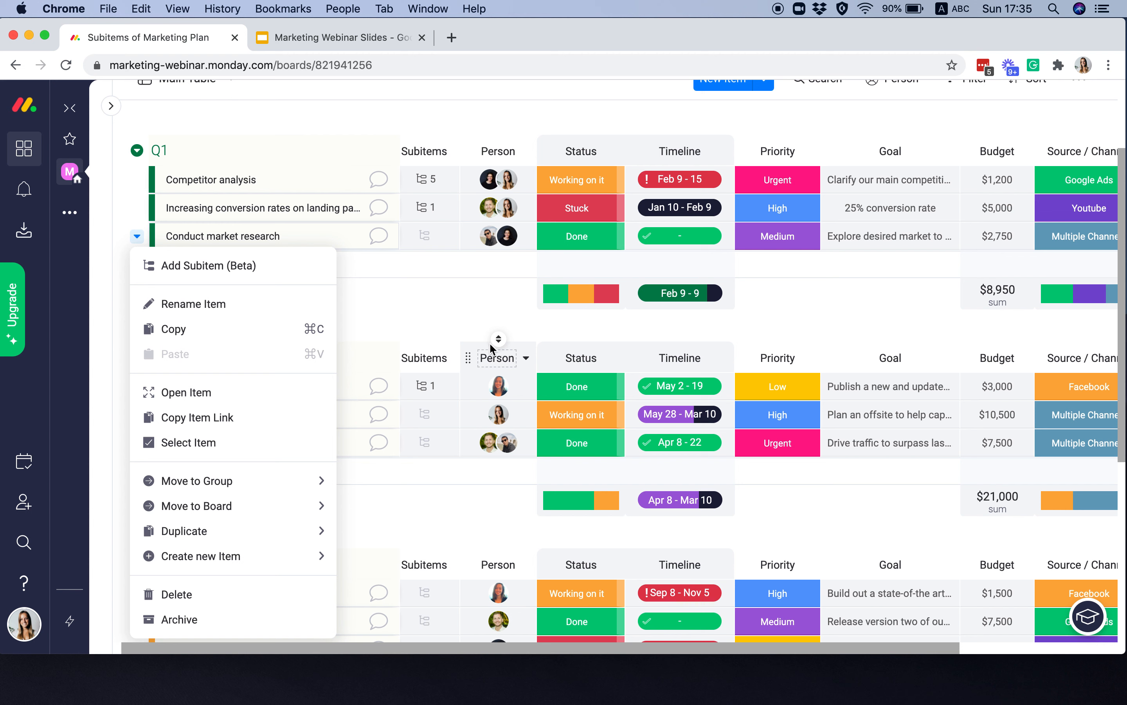
click(467, 315)
scroll(468, 316, up, 3)
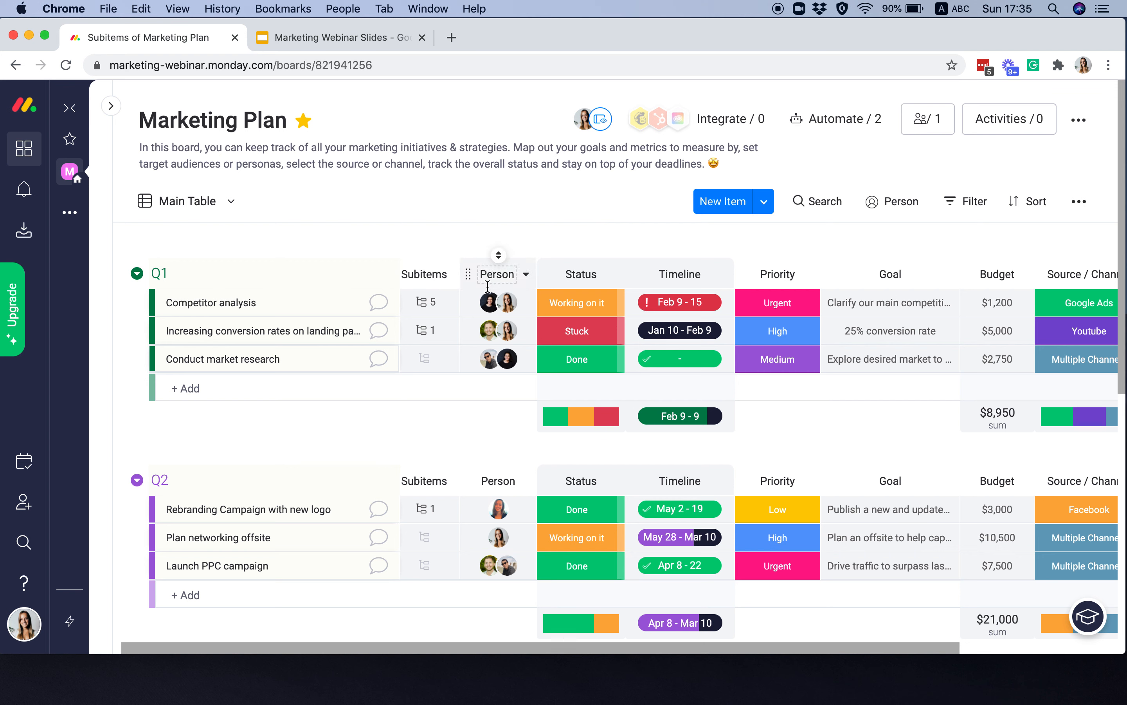
Look over the board's columns from Subitems across to Audience and return to the first columns.
scroll(638, 303, down, 3)
scroll(638, 317, up, 3)
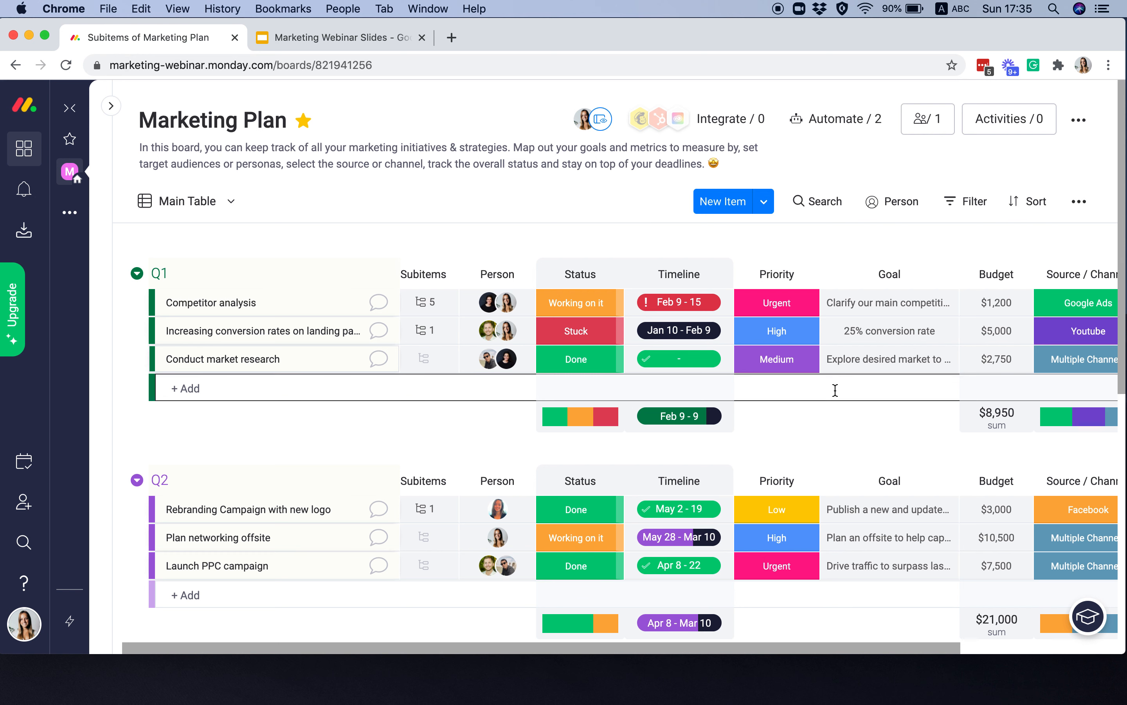
scroll(838, 373, right, 5)
scroll(835, 390, right, 3)
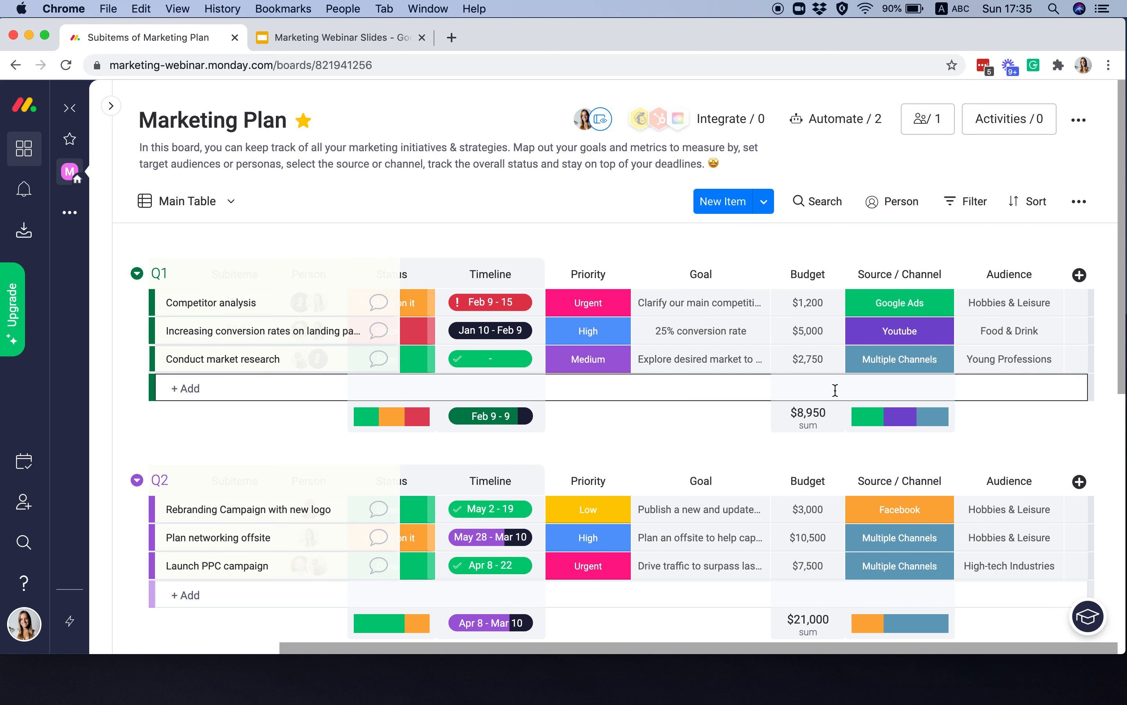
scroll(835, 389, left, 3)
scroll(836, 391, left, 2)
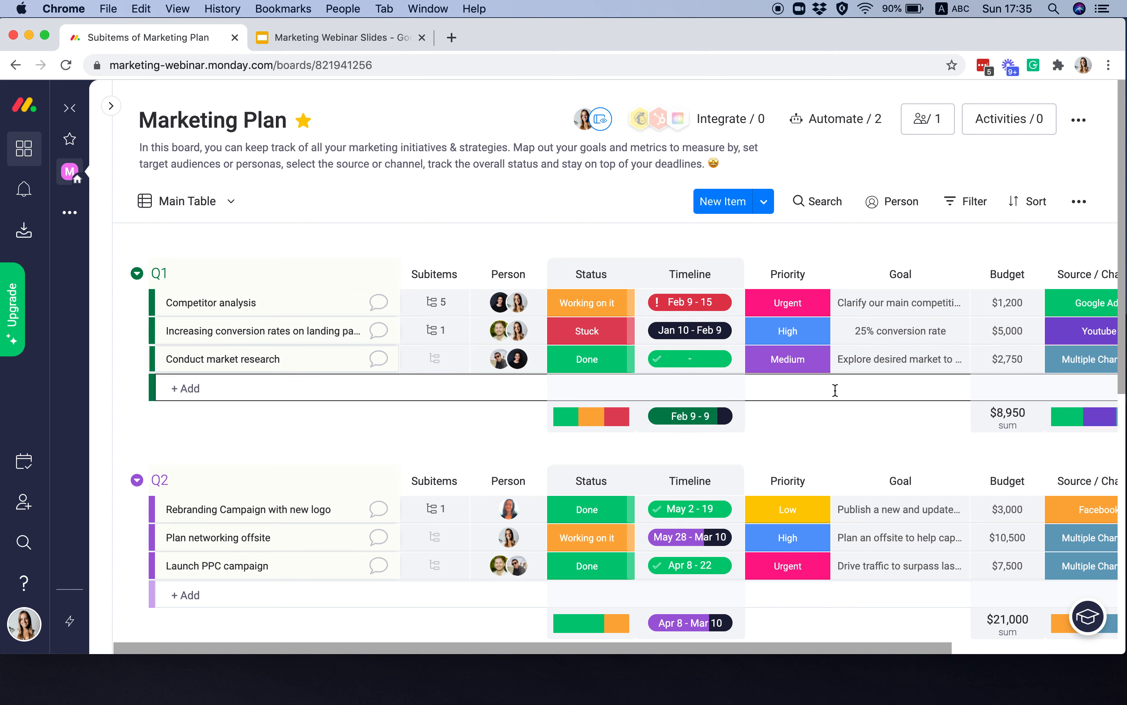
Show the available Priority labels for the Competitor analysis item in Q1 and dismiss the list without changing it.
click(788, 311)
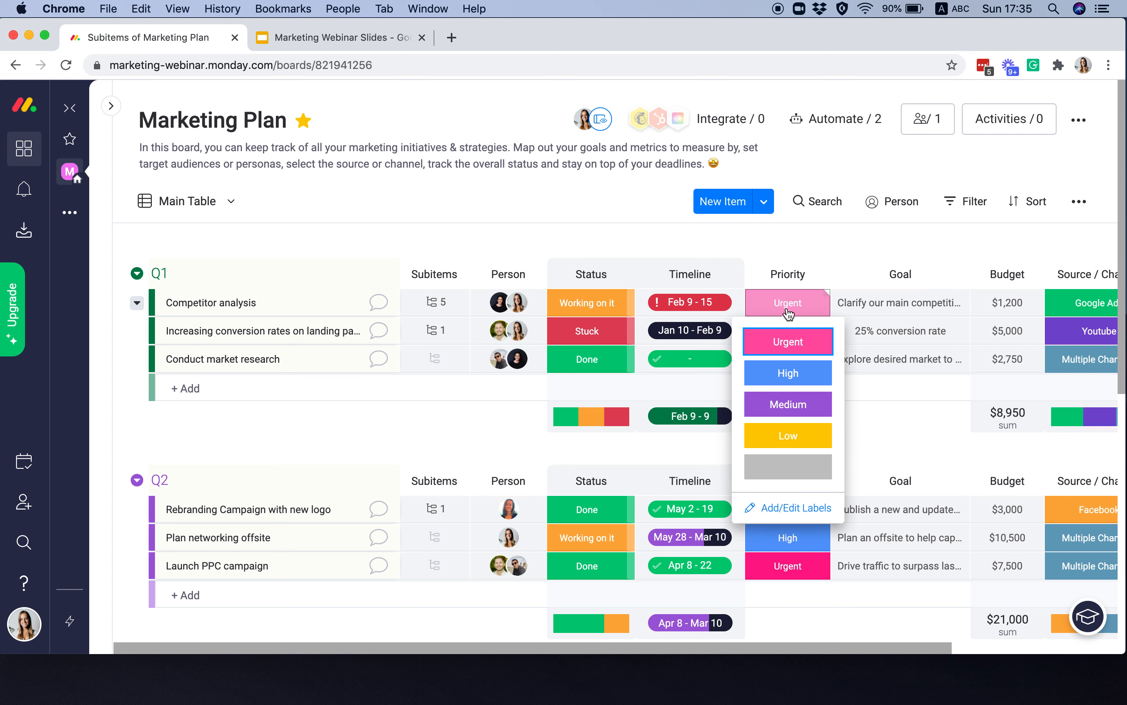
click(814, 248)
mouse_move(756, 277)
mouse_down()
mouse_move(825, 274)
mouse_move(755, 278)
mouse_up()
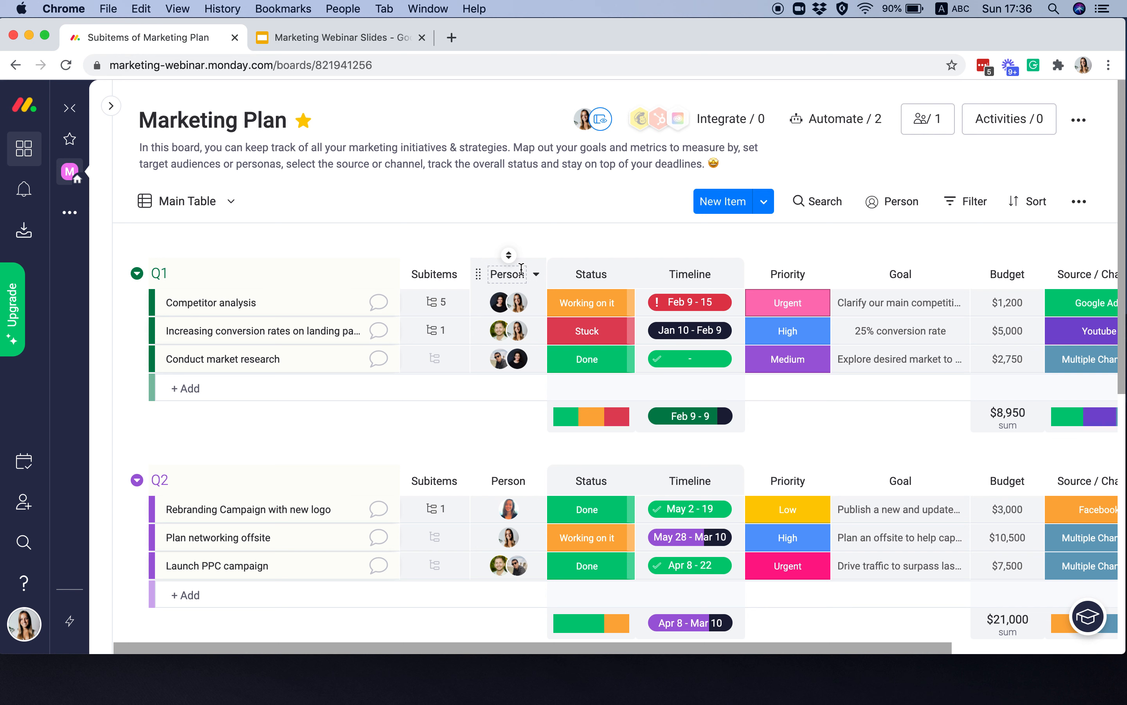
Assign a third person to the Competitor analysis item in Q1 and remove that person again.
mouse_move(503, 305)
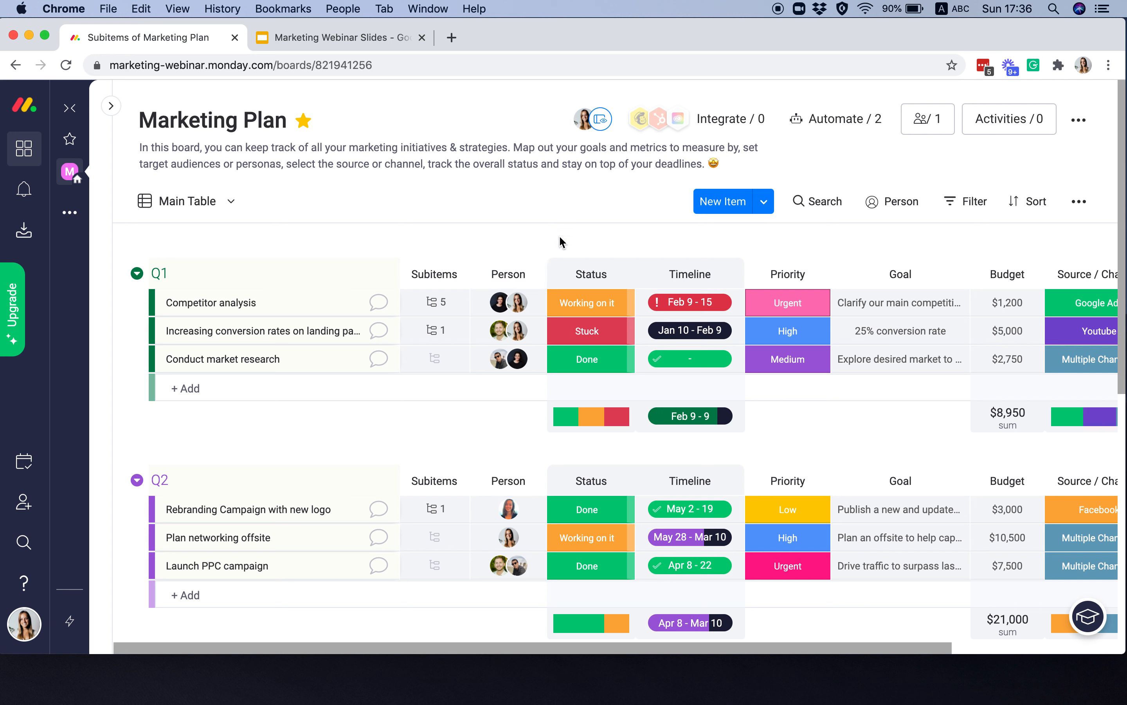
click(480, 311)
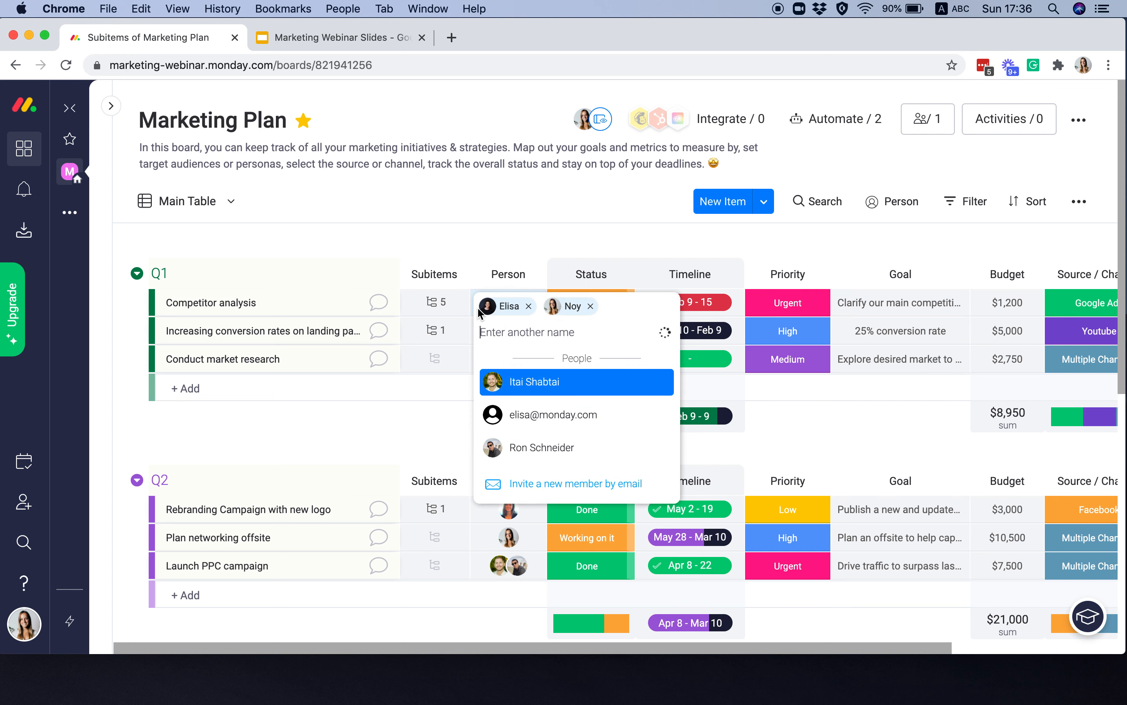
click(525, 392)
click(570, 186)
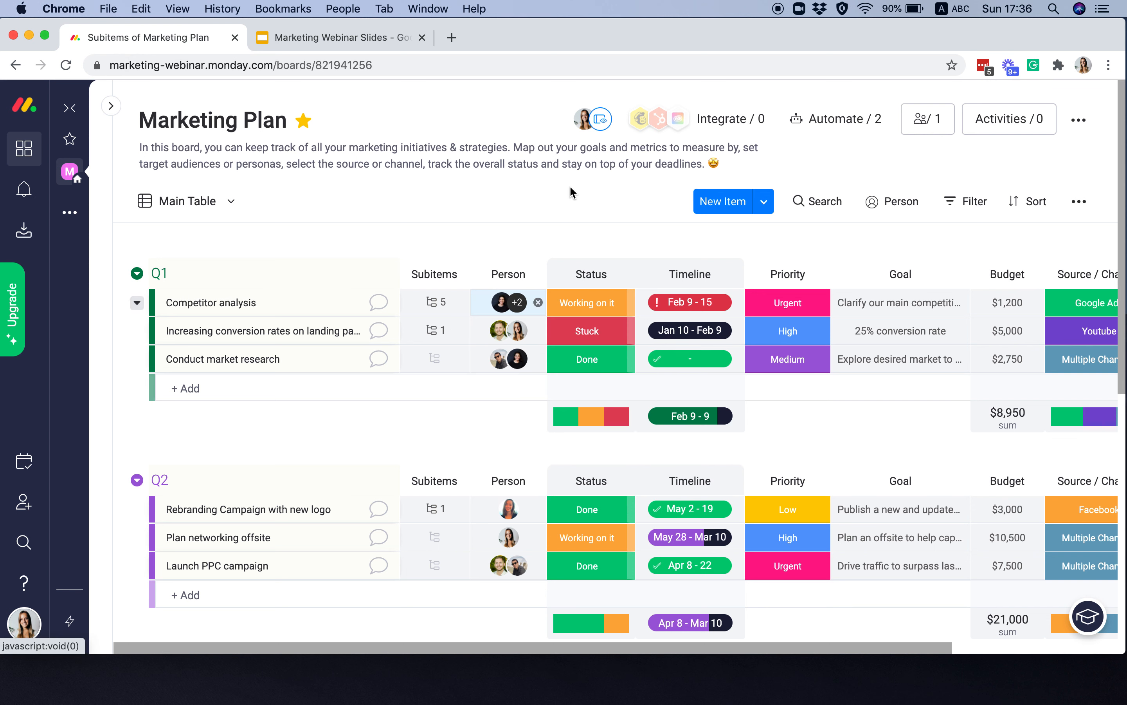
click(530, 315)
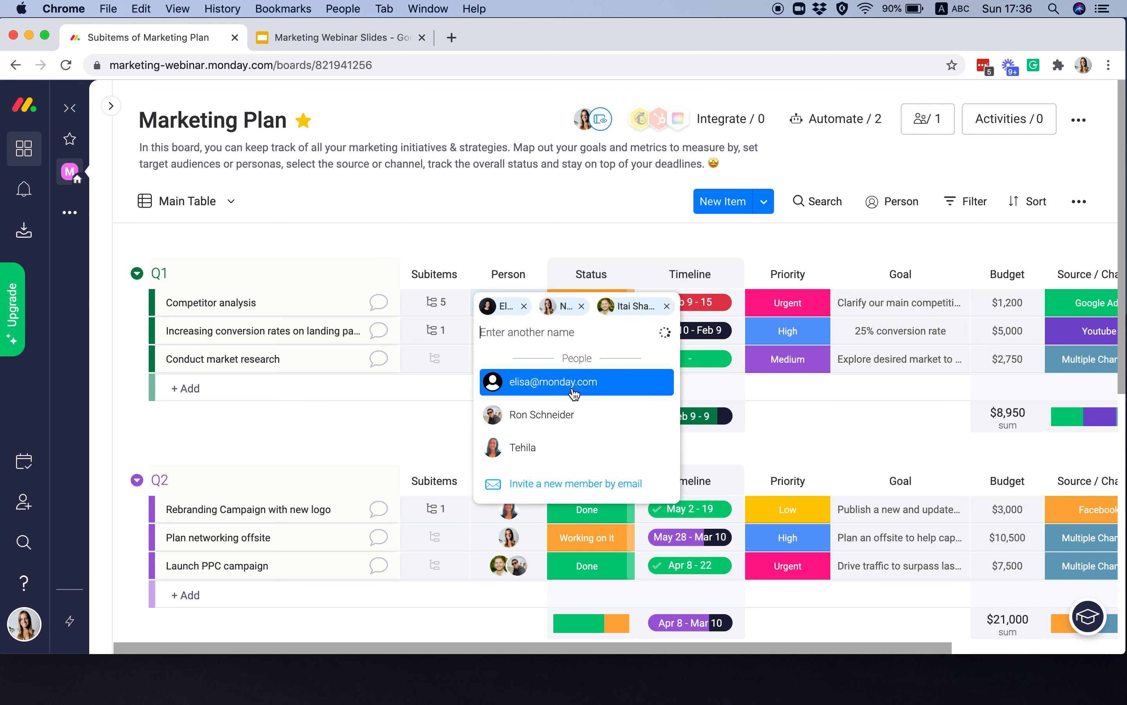
click(665, 306)
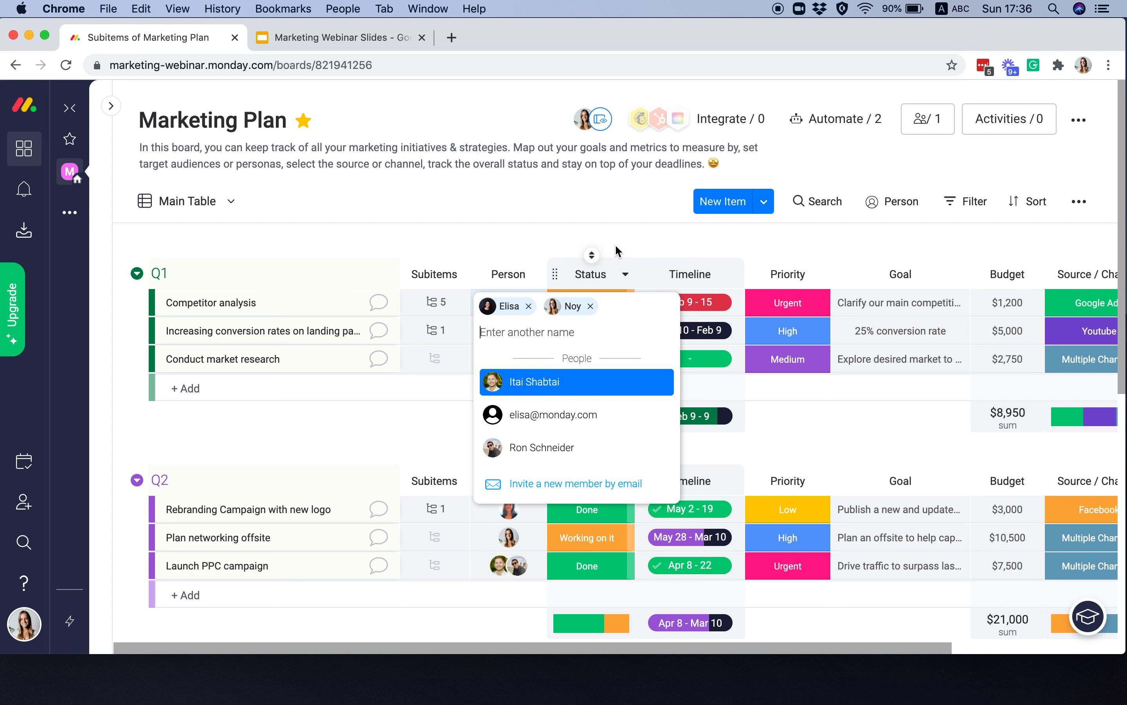
click(615, 245)
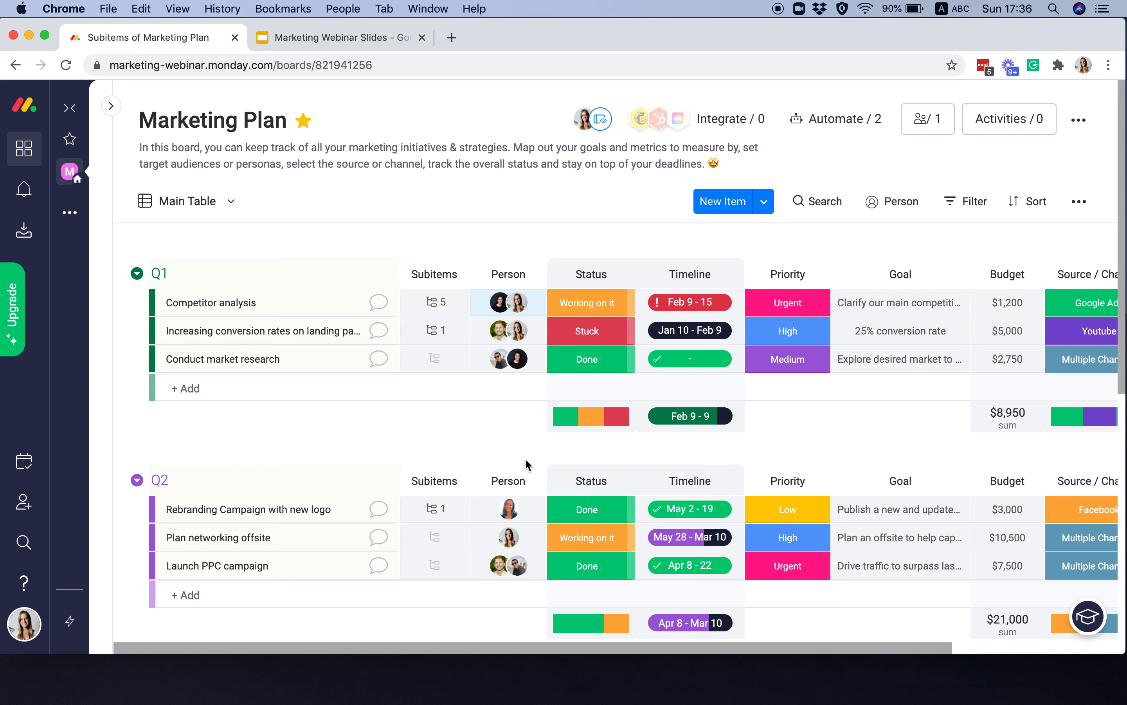
Edit the Status column's labels from the Competitor analysis item, entering "Haven't started yet" as a label.
scroll(532, 436, down, 5)
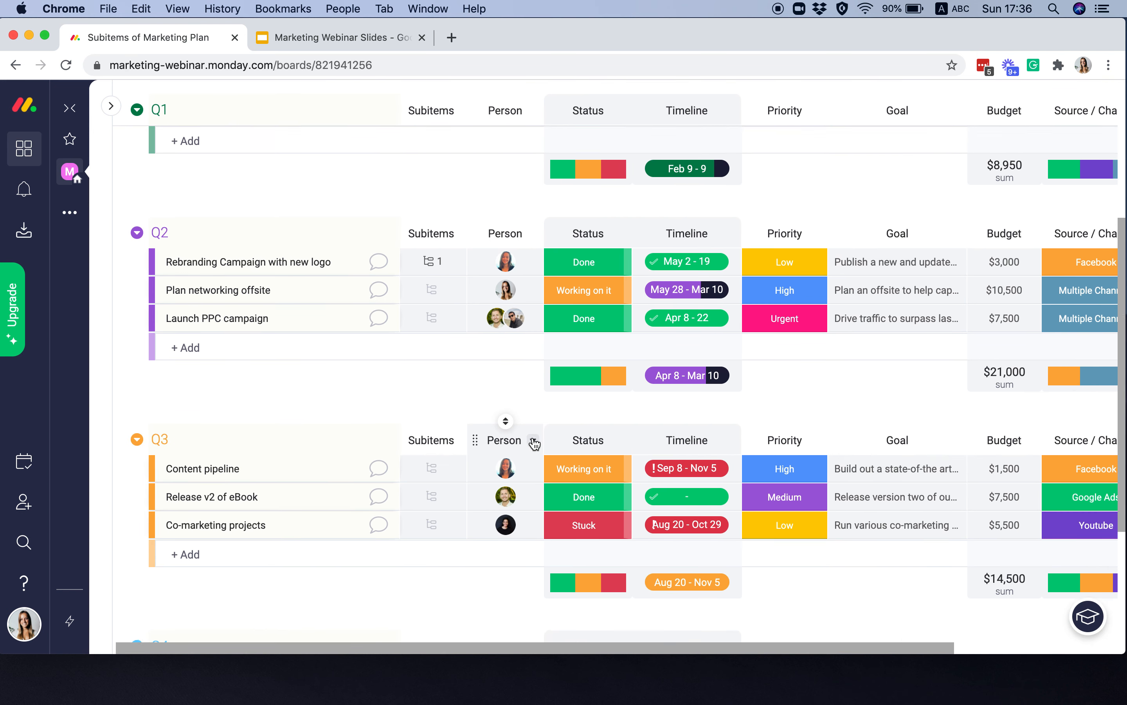
scroll(533, 442, up, 5)
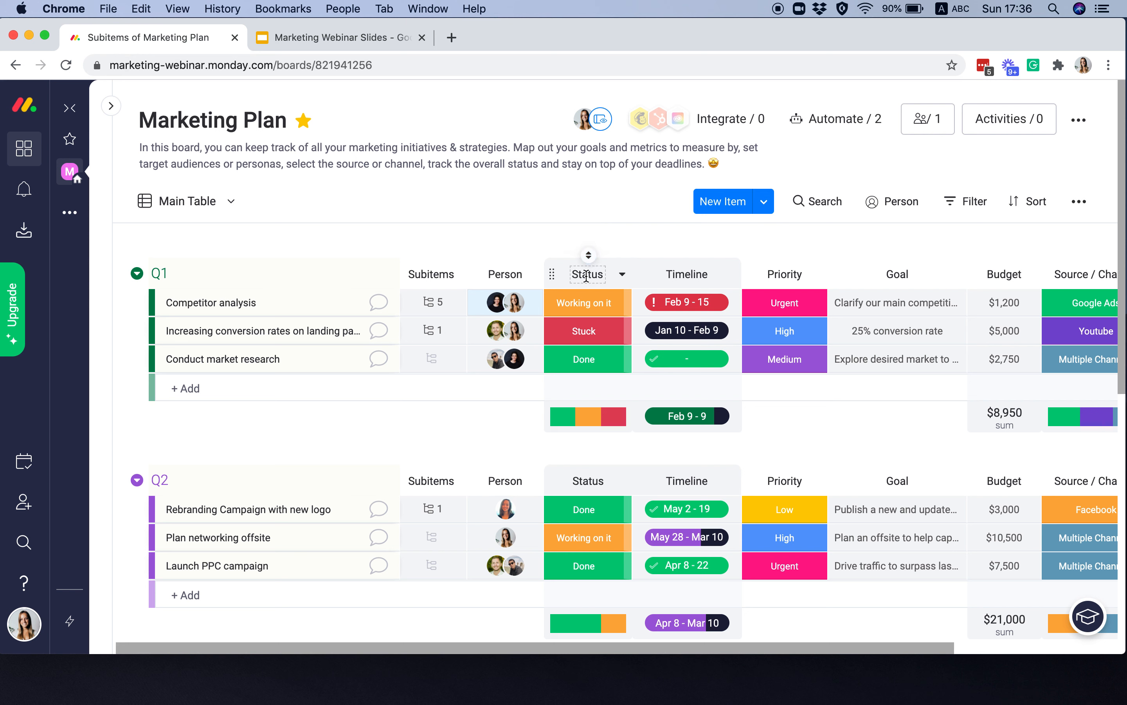
click(588, 313)
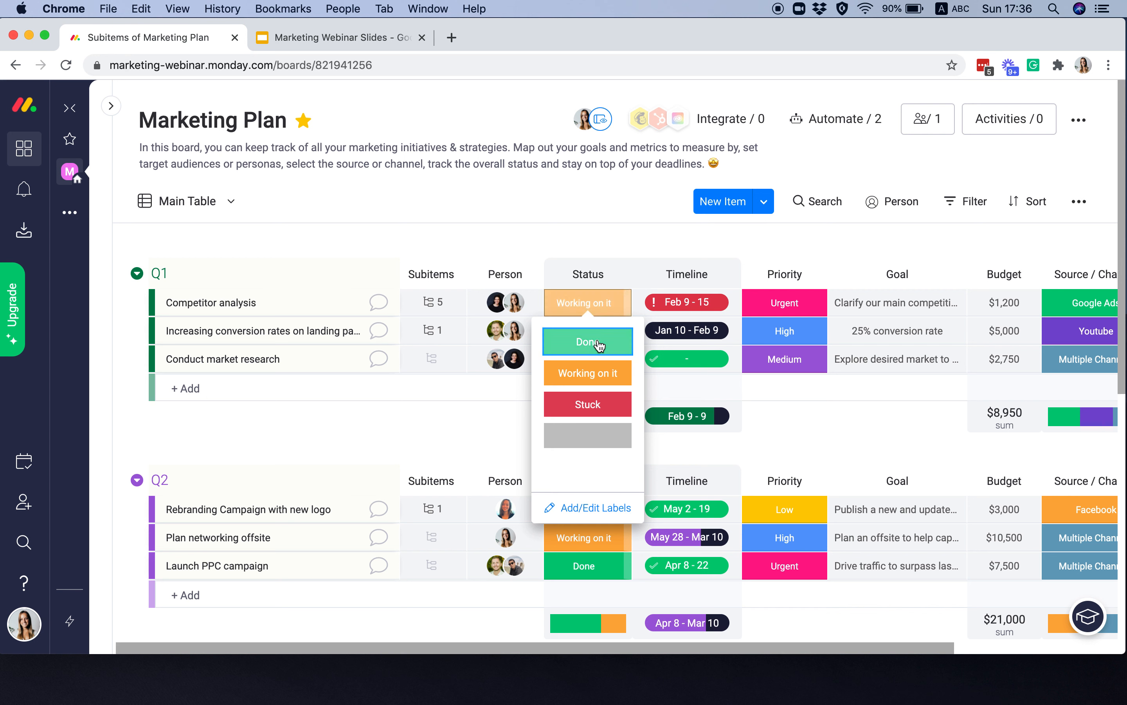
click(578, 508)
click(576, 499)
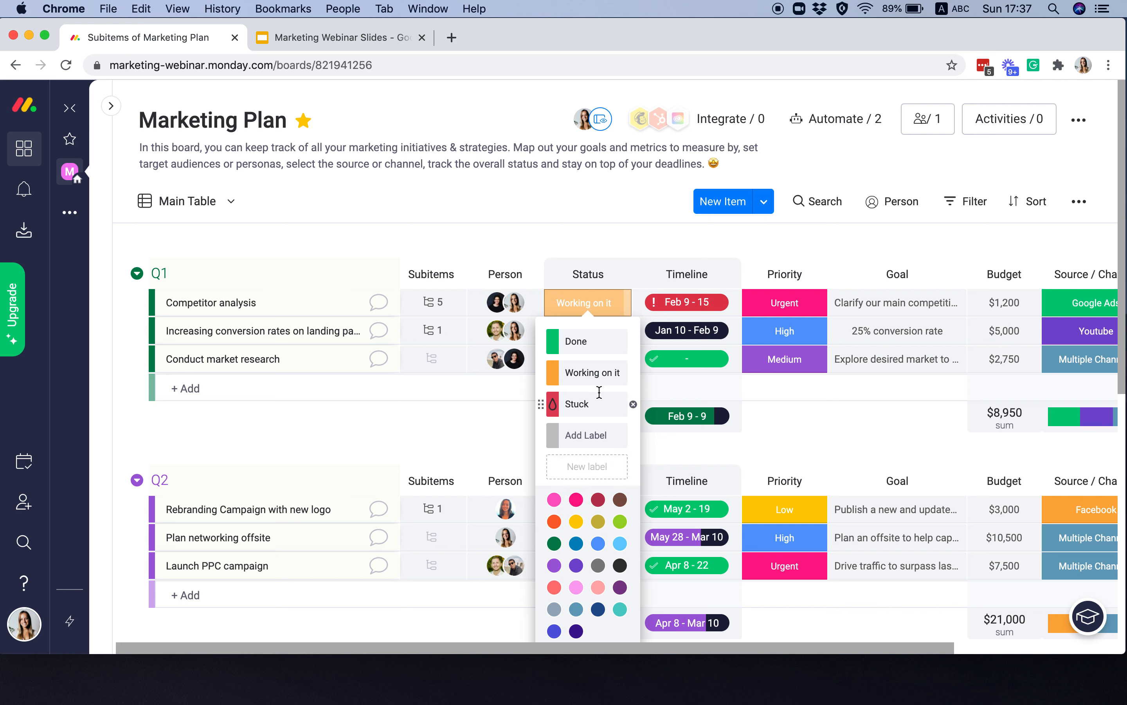
click(578, 435)
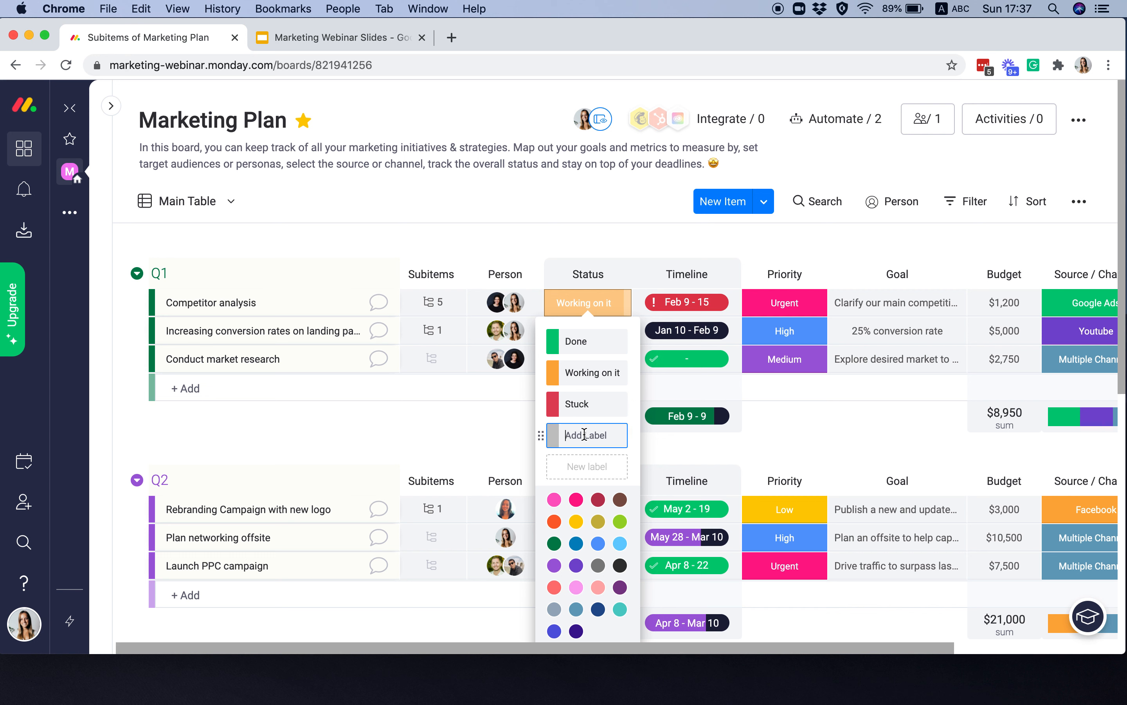
text(Haven't star)
text(ted yet)
key(Return)
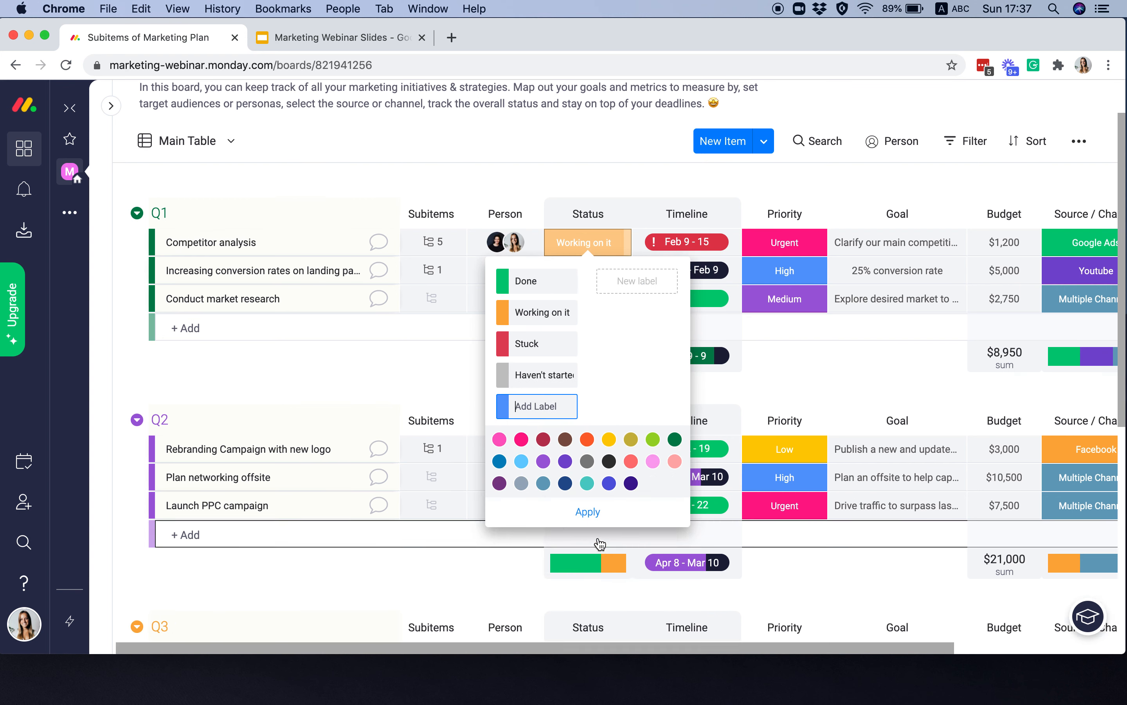
Enter another Status label named "Need assistance" and close the label editor without applying the changes.
scroll(535, 373, up, 3)
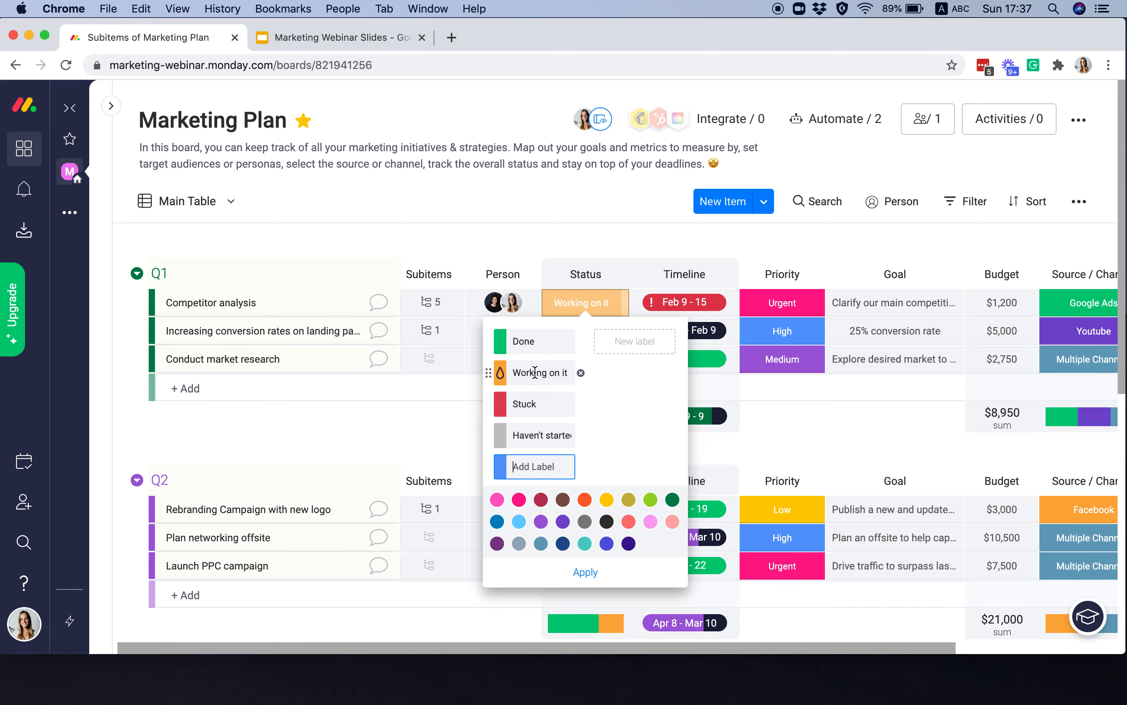
text(Need assistance)
click(638, 438)
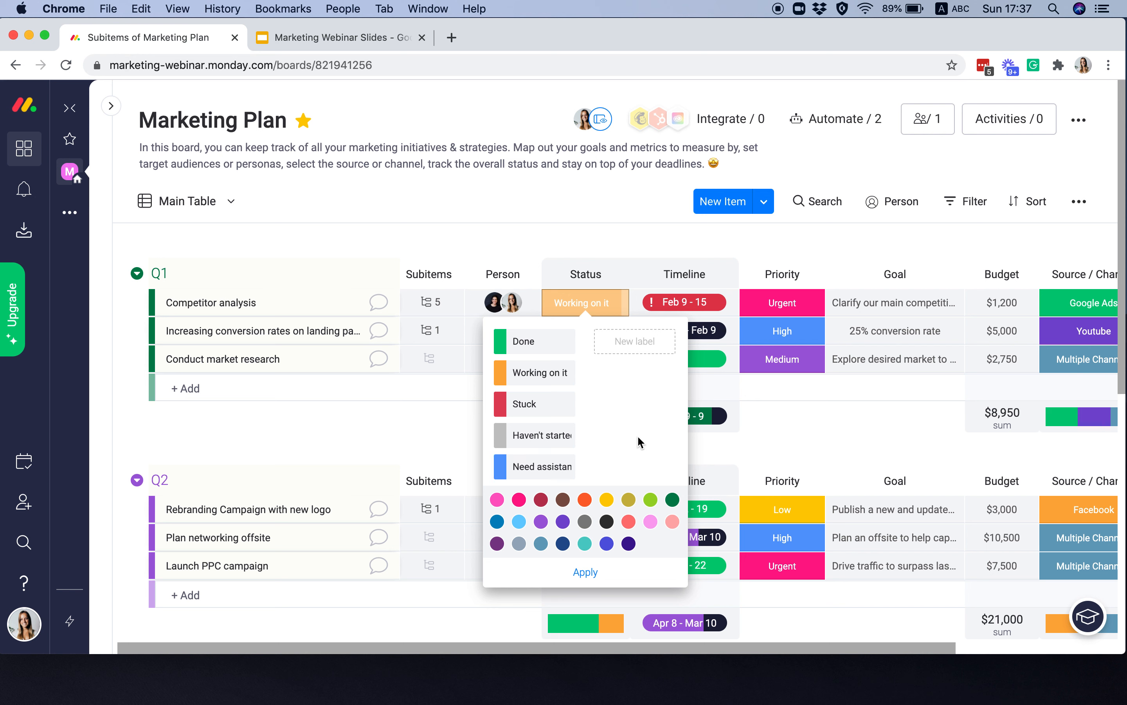
click(580, 234)
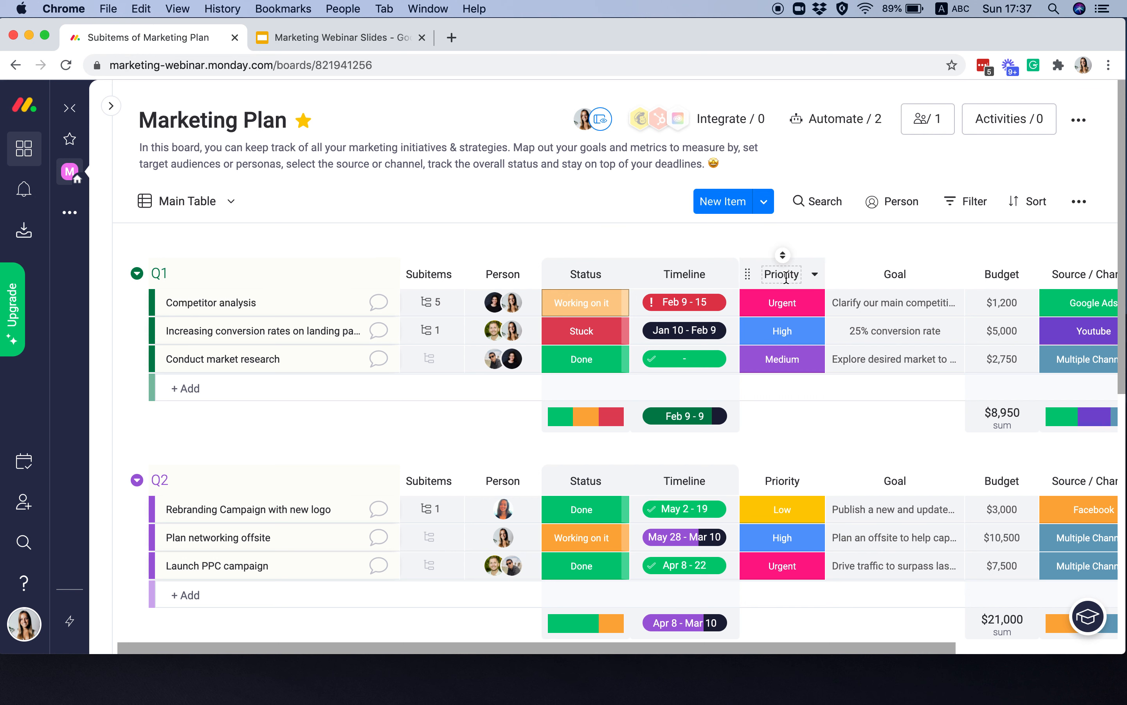
Review the Priority label choices for Competitor analysis and close them, keeping the item's current priority.
scroll(786, 277, right, 2)
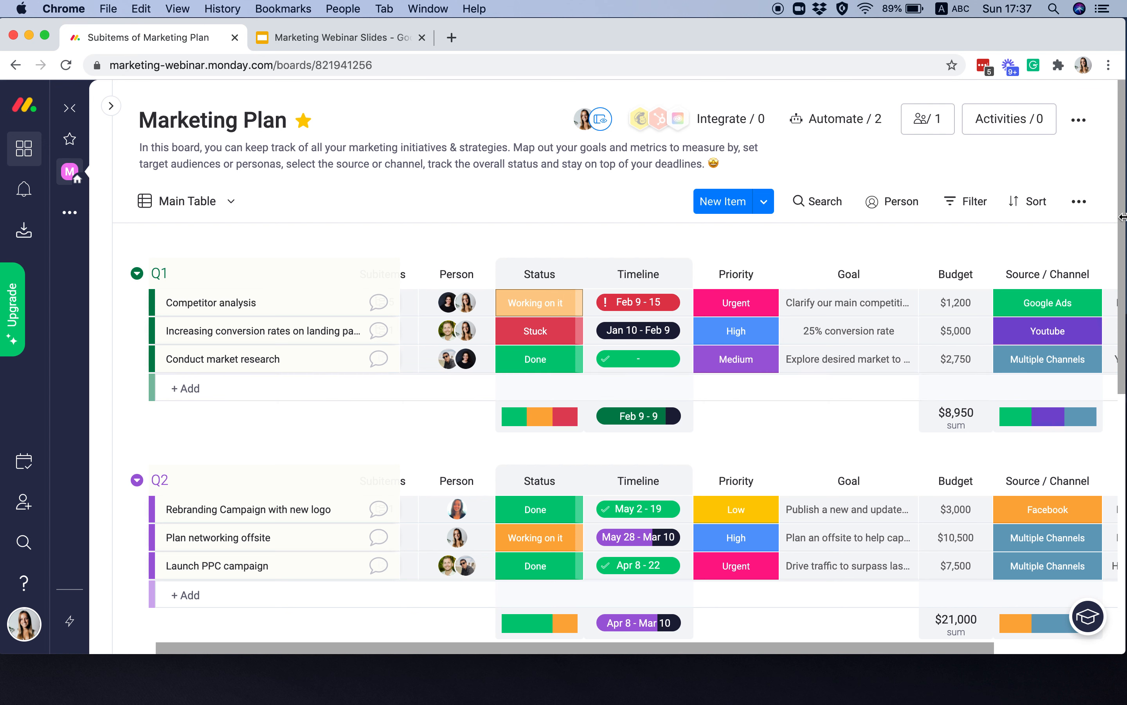
click(742, 273)
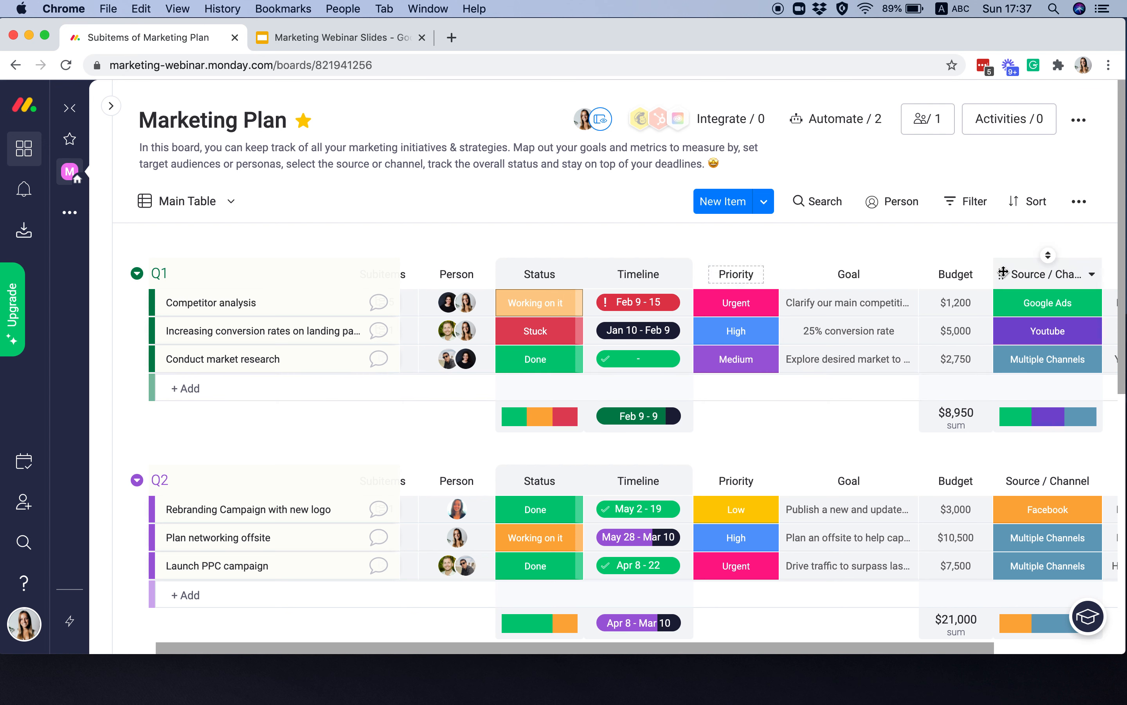
click(725, 302)
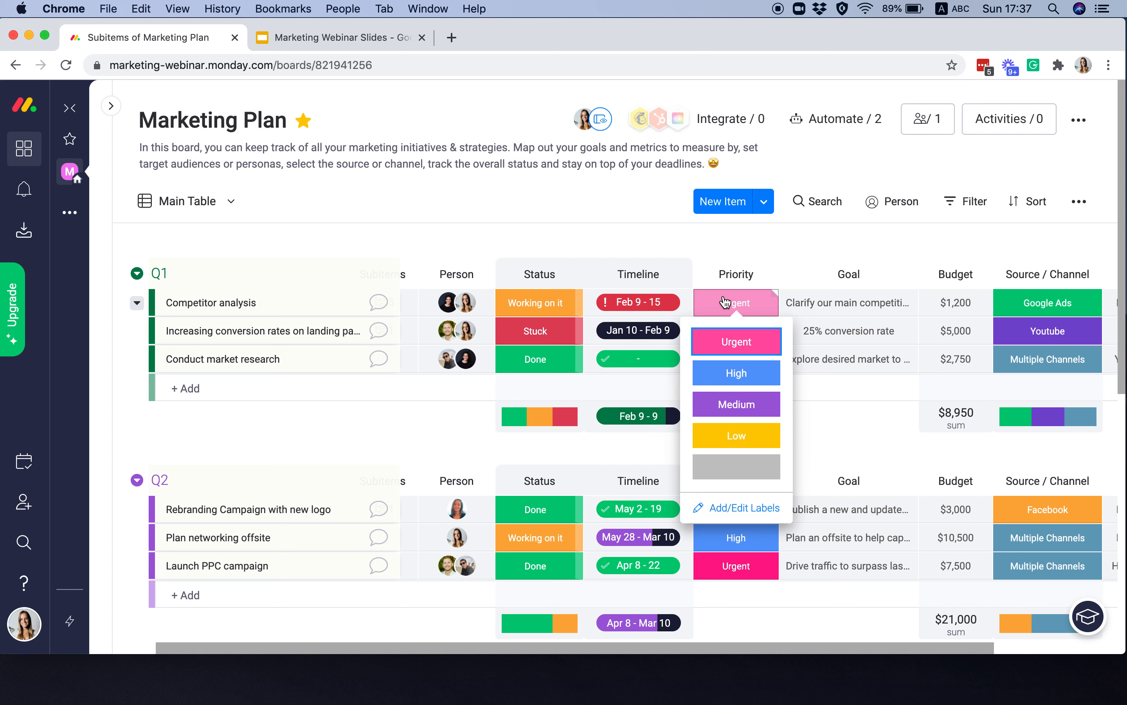
click(813, 252)
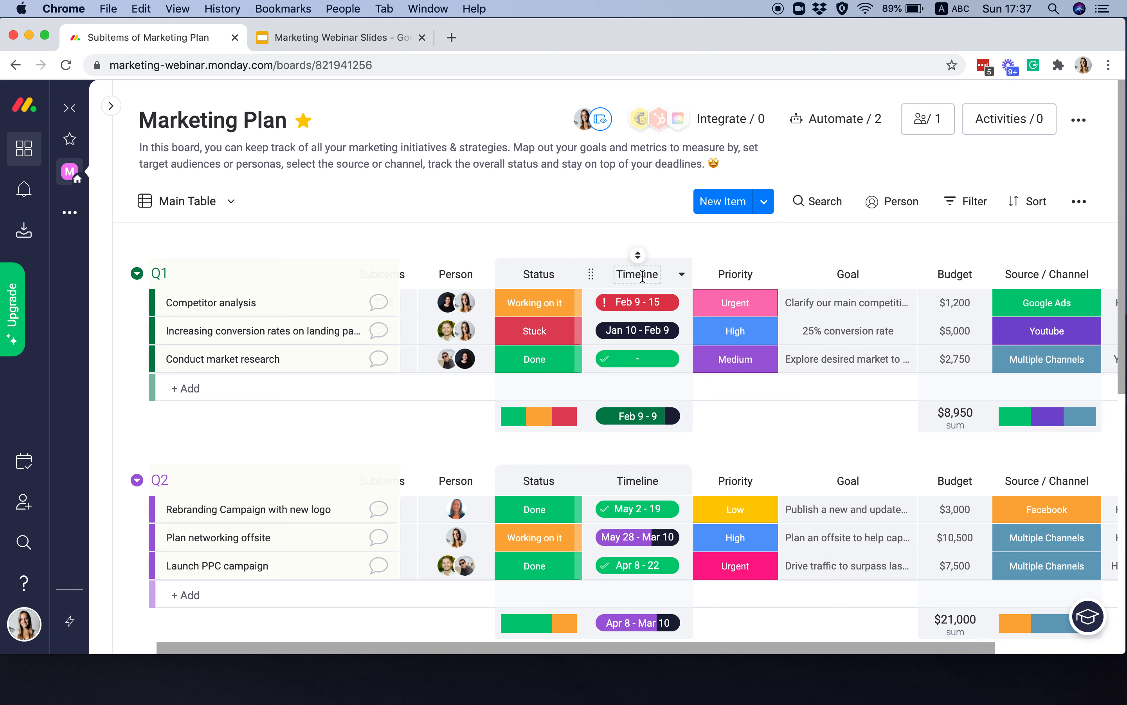
Show the Timeline date range picker for Competitor analysis and close it without changing the dates.
scroll(634, 285, right, 2)
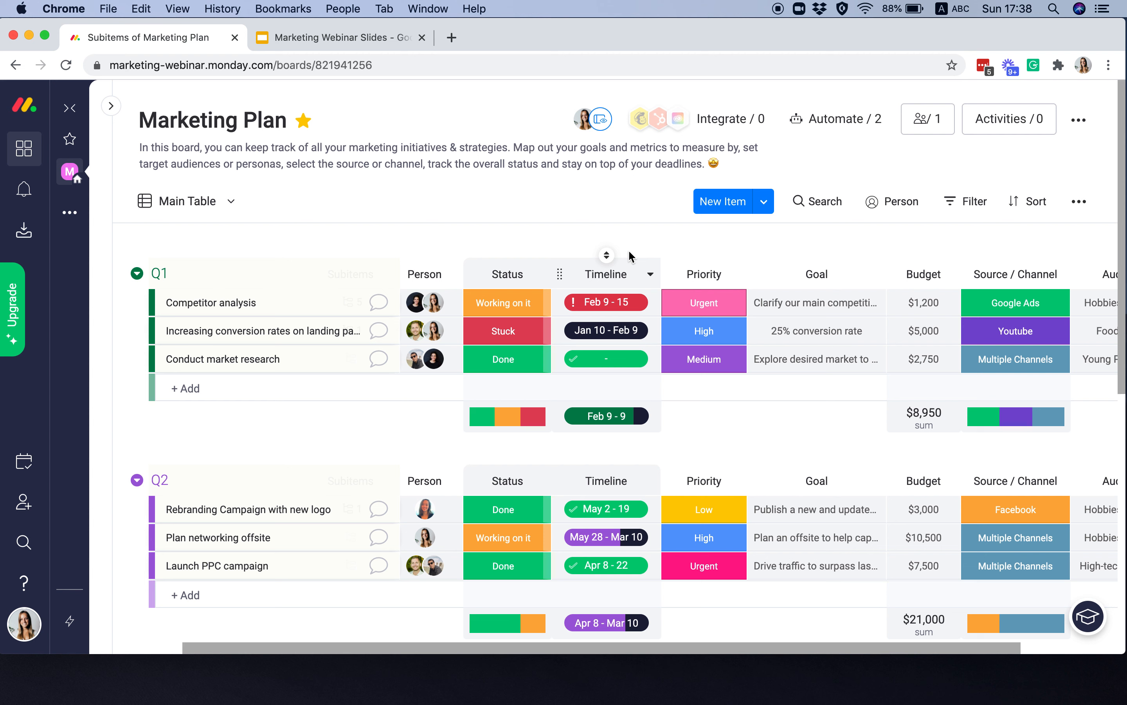
click(610, 303)
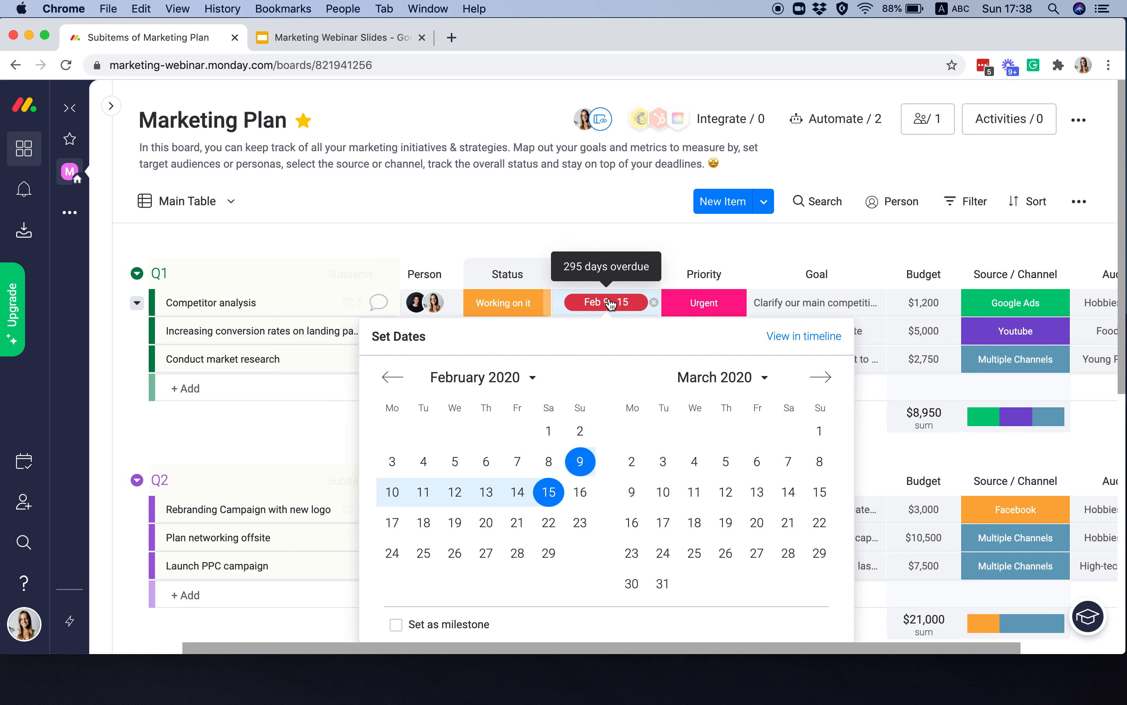
click(638, 314)
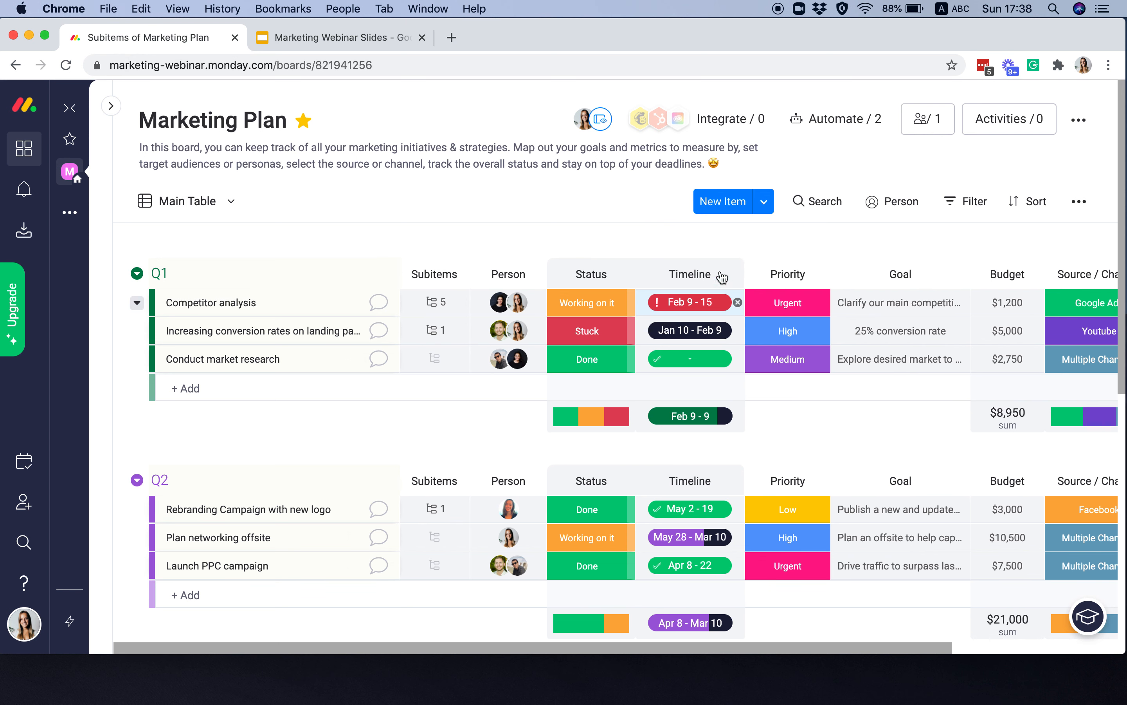
Show the Timeline column's options, including the one for removing Deadline mode, and dismiss them.
mouse_move(701, 306)
click(734, 274)
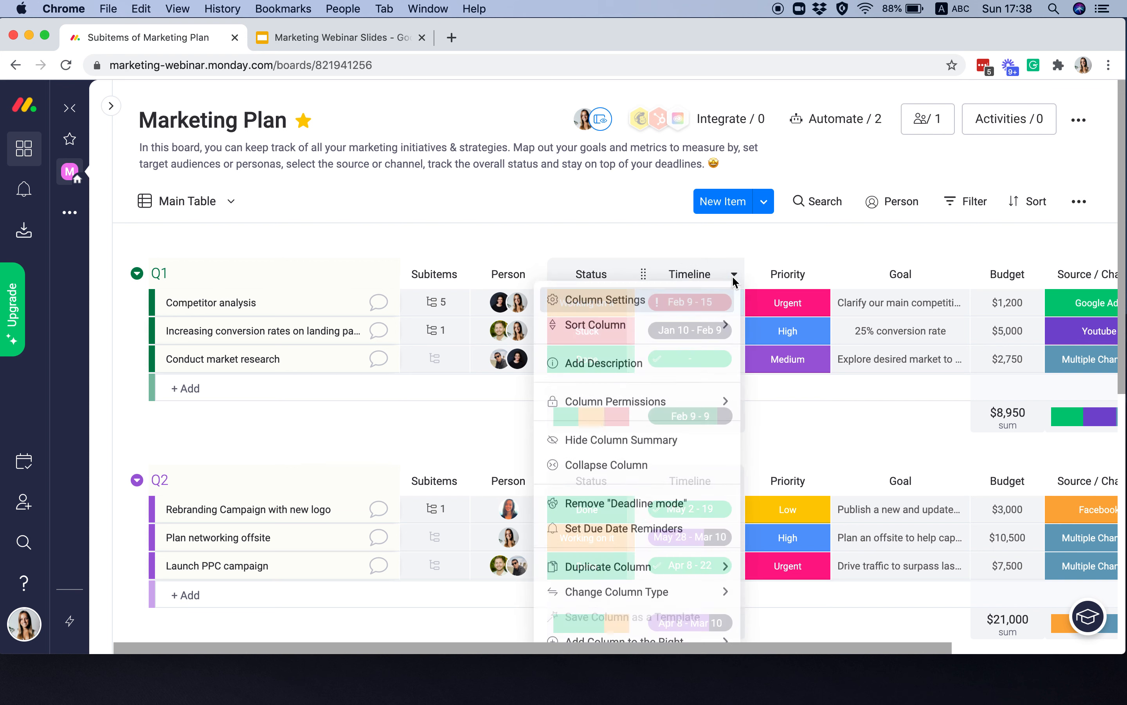
mouse_move(732, 280)
scroll(733, 278, up, 2)
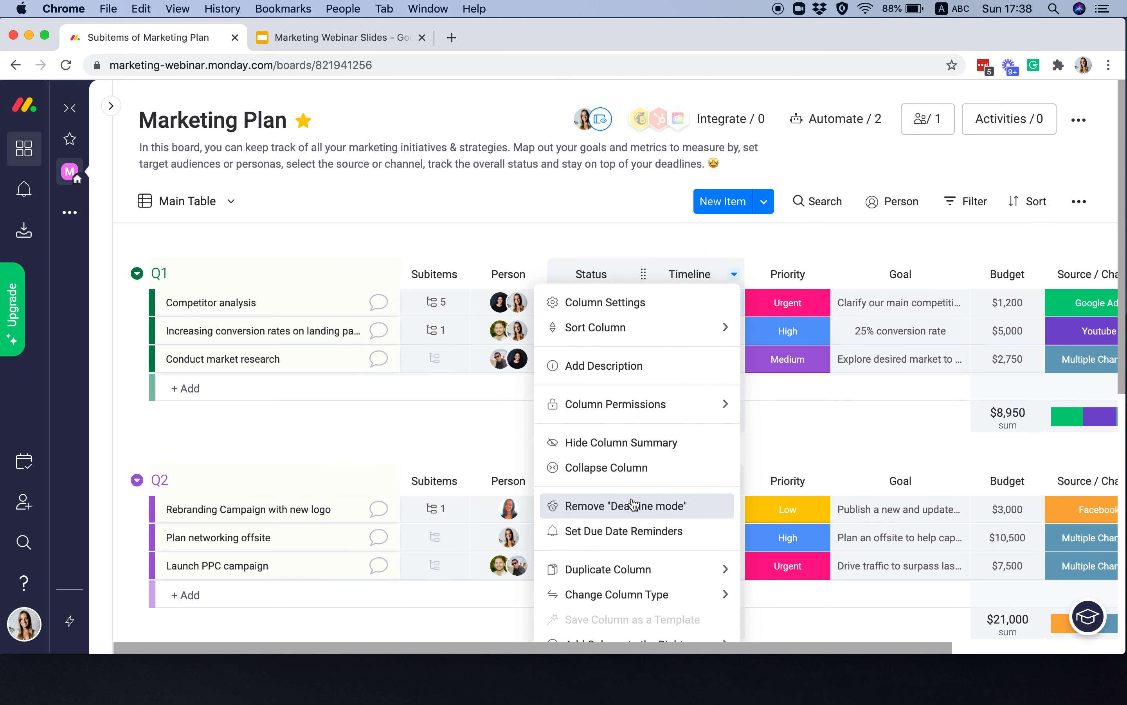
click(733, 276)
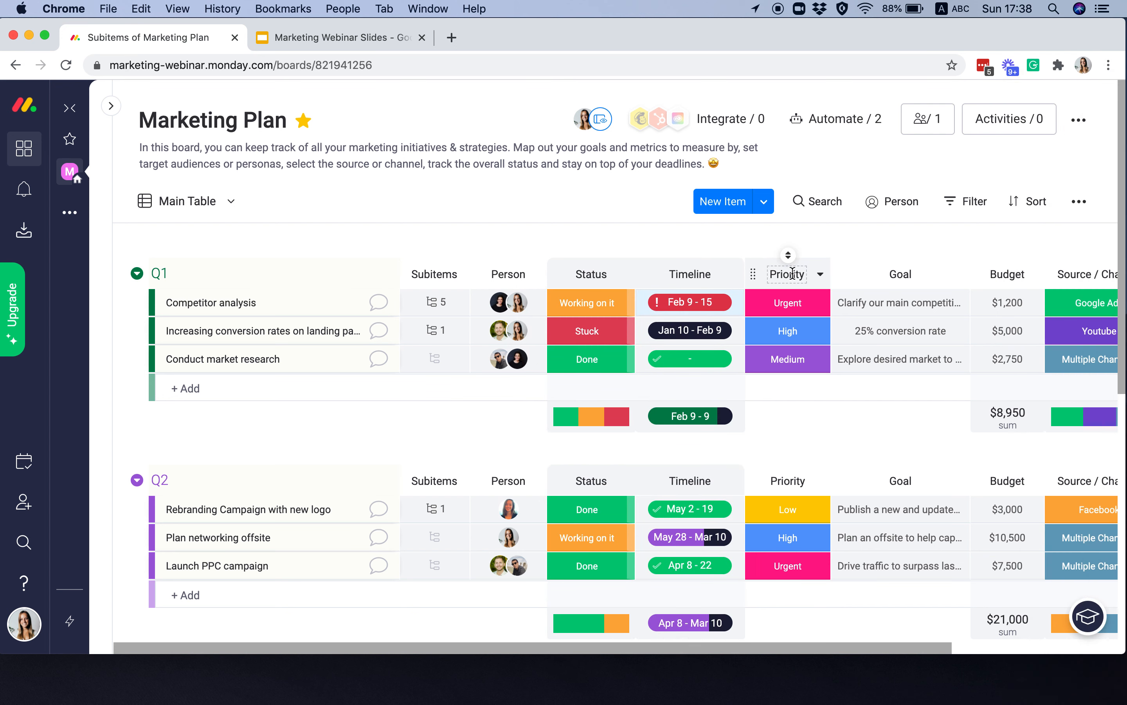
Show the Priority labels from Urgent to Low for Competitor analysis once more and dismiss them.
click(798, 305)
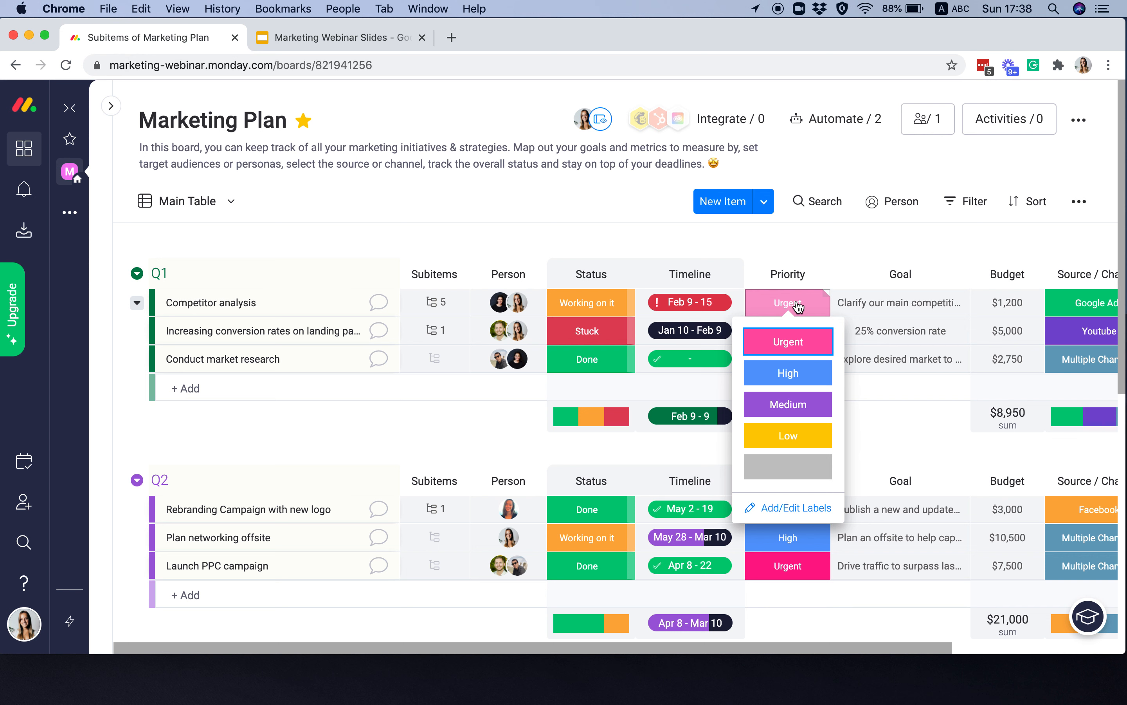
click(798, 305)
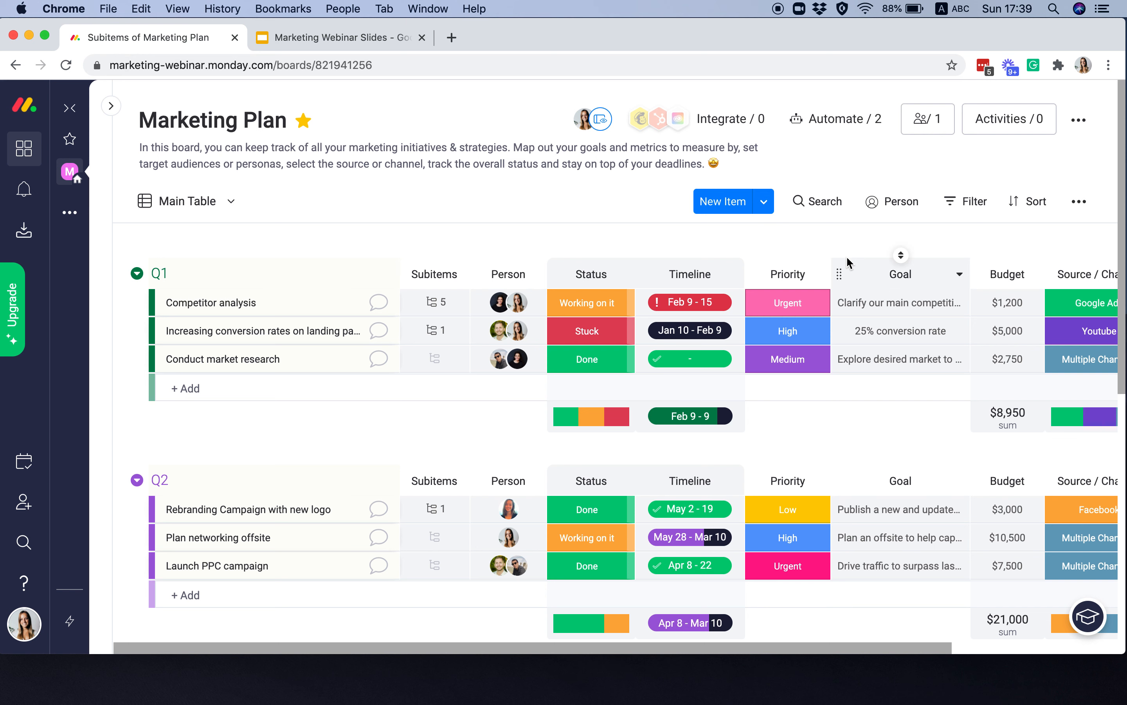
Try the € unit in the Q1 Budget column's summary settings, restore the $ unit, and close the settings.
scroll(846, 256, right, 3)
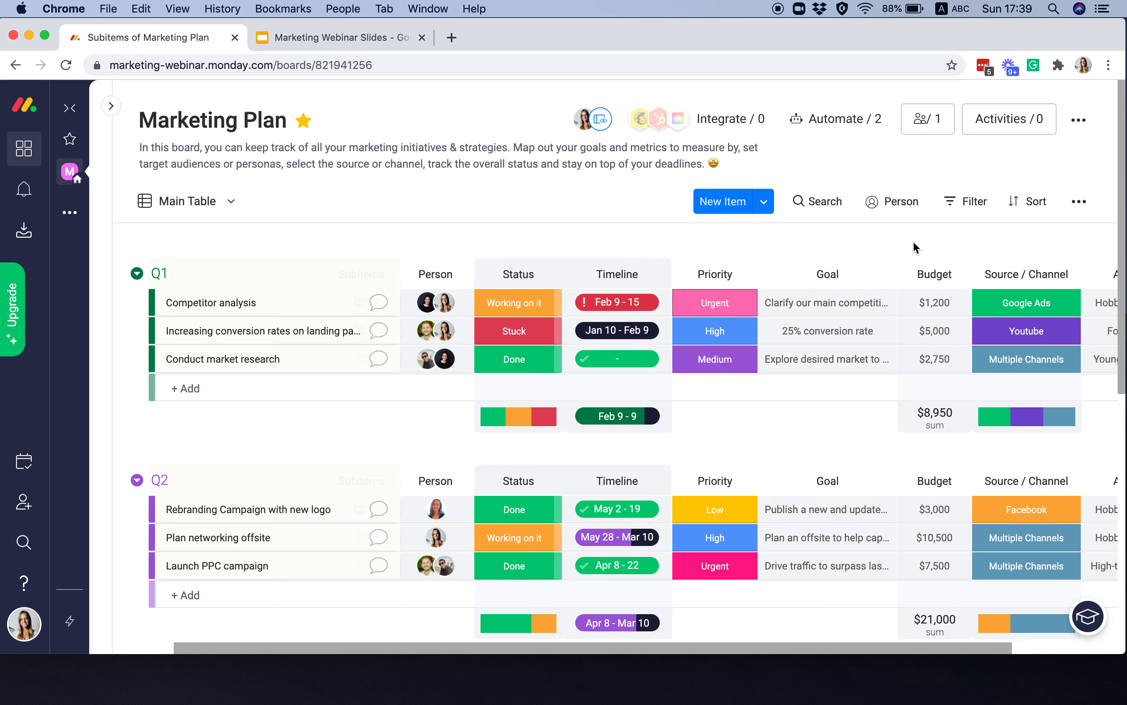
scroll(916, 246, right, 3)
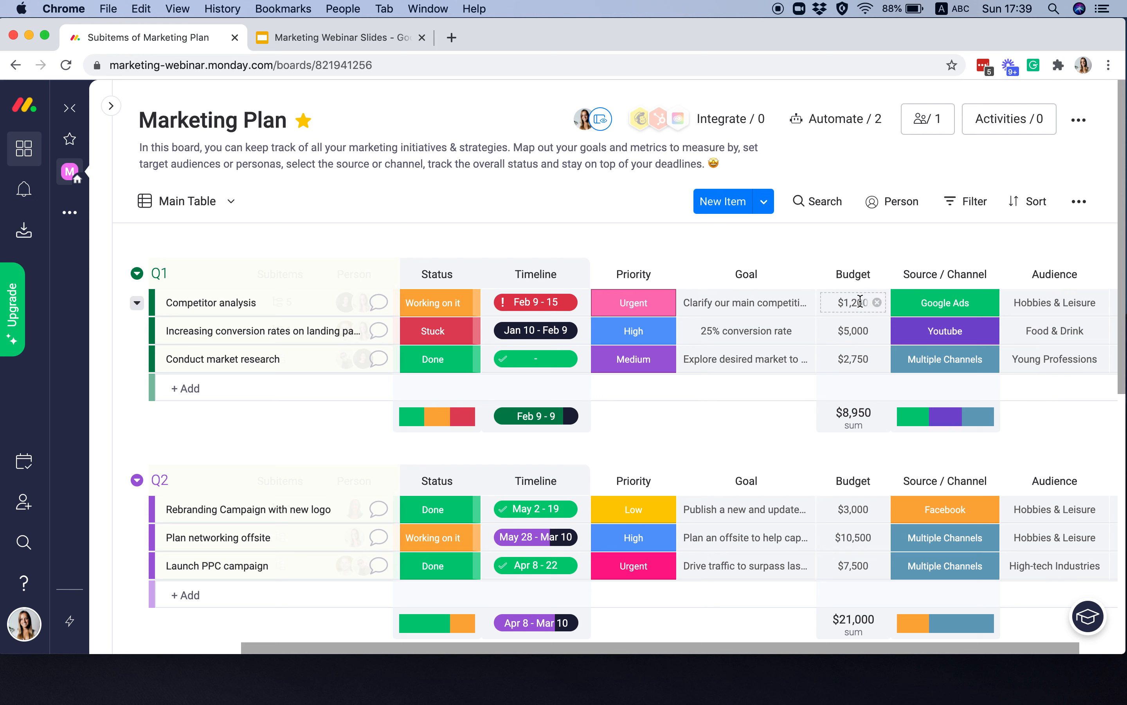
click(870, 435)
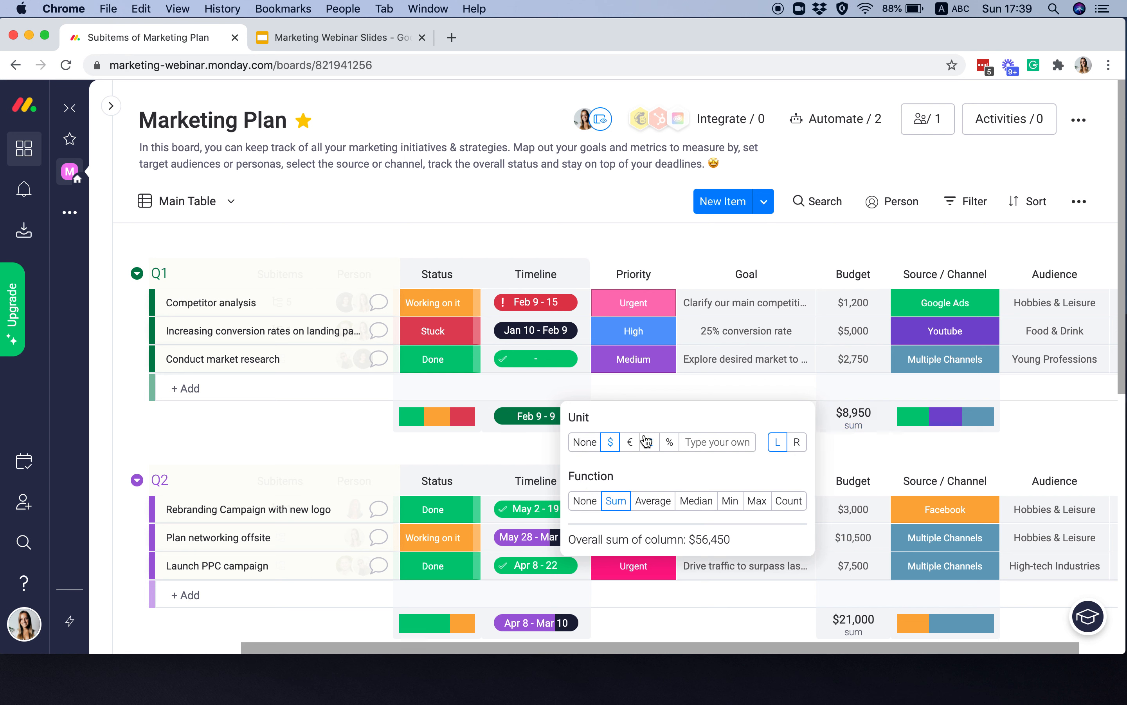
click(631, 443)
click(610, 443)
click(825, 240)
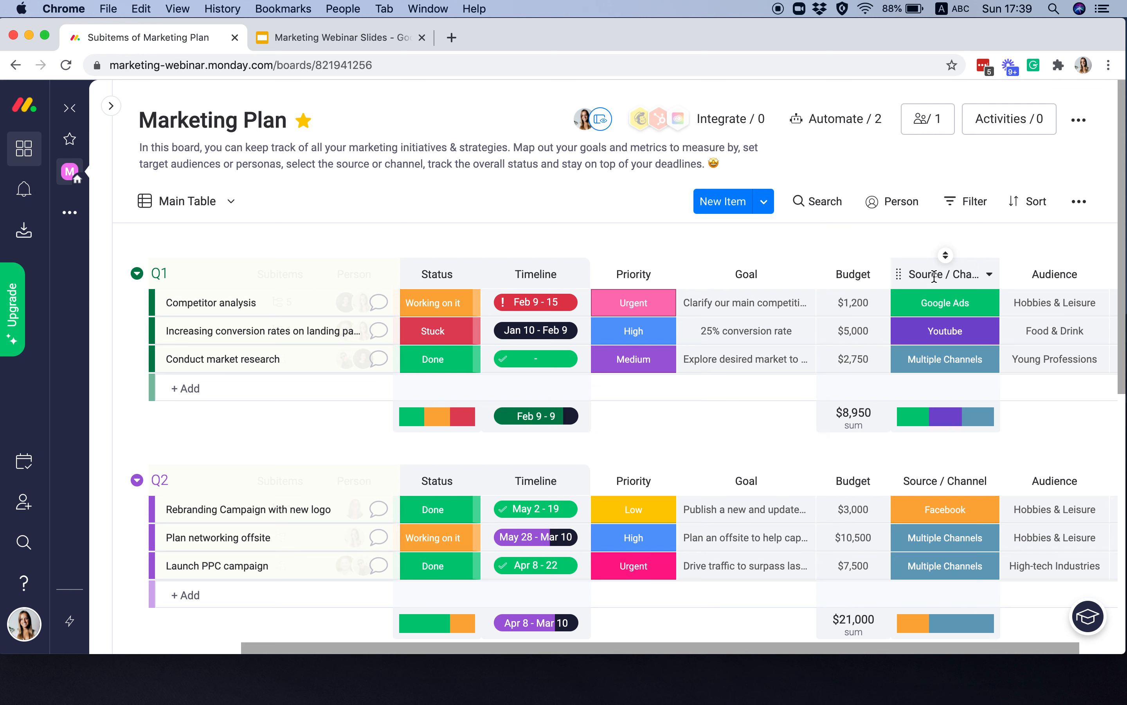
Browse the Column Center's Featured, Essentials, Super Useful and Team Power-Up columns, and close it without adding a column.
scroll(951, 275, right, 2)
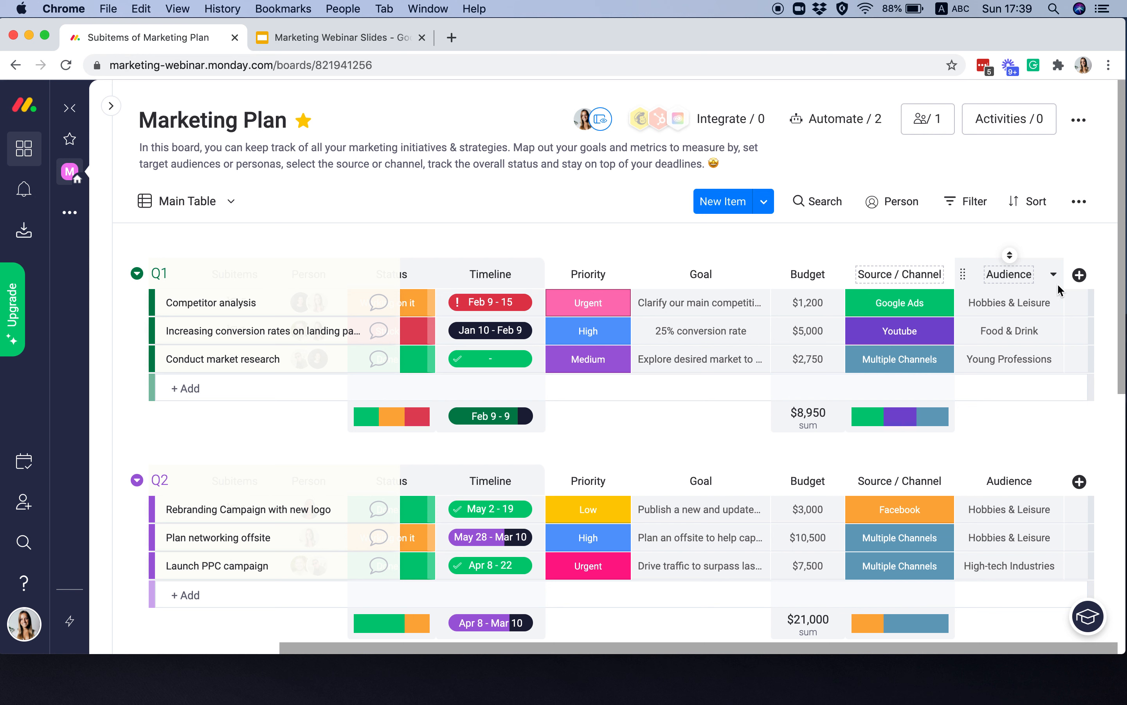
click(1080, 276)
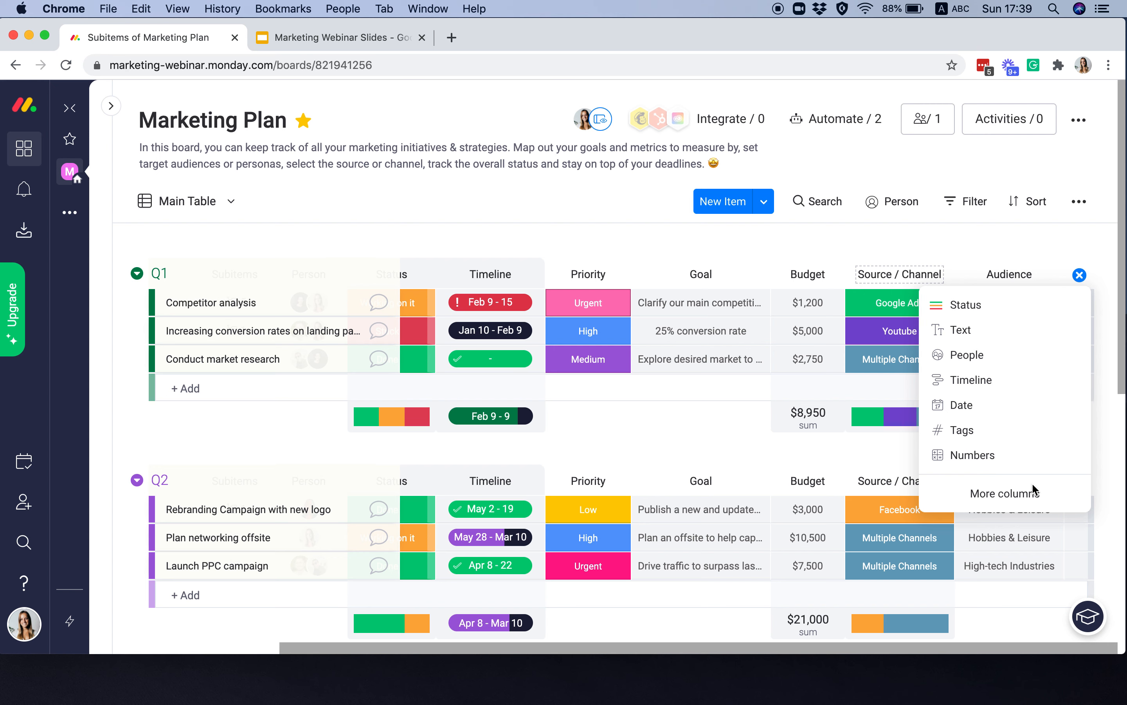
click(1024, 495)
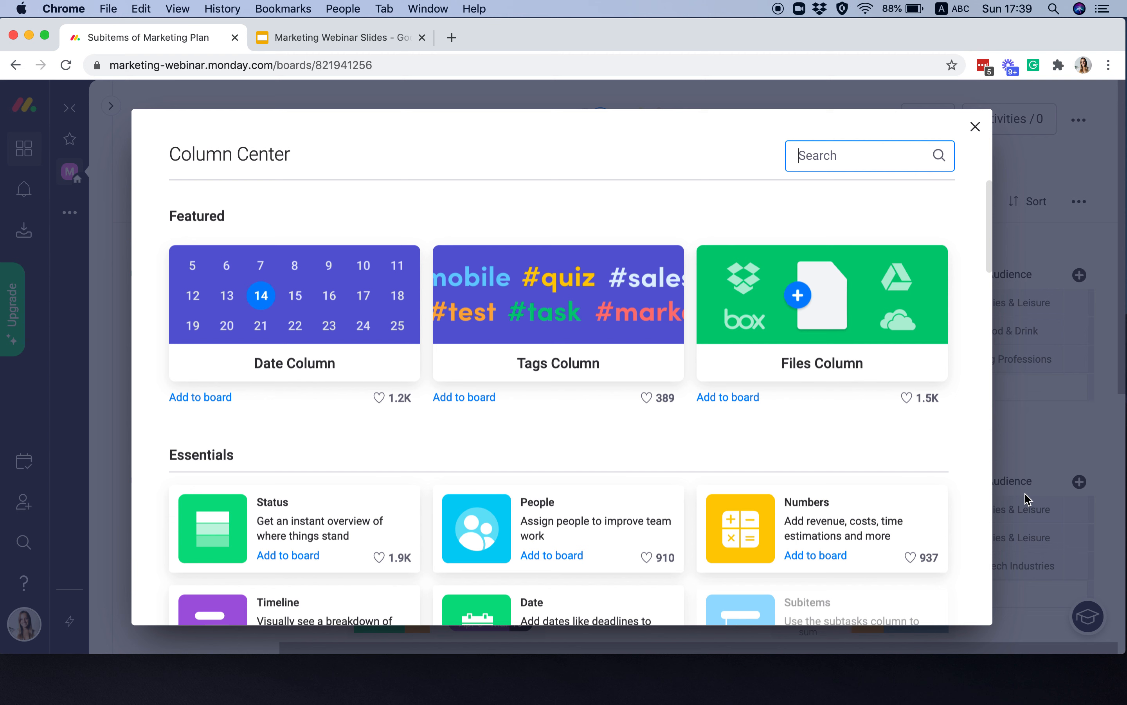
scroll(692, 504, down, 3)
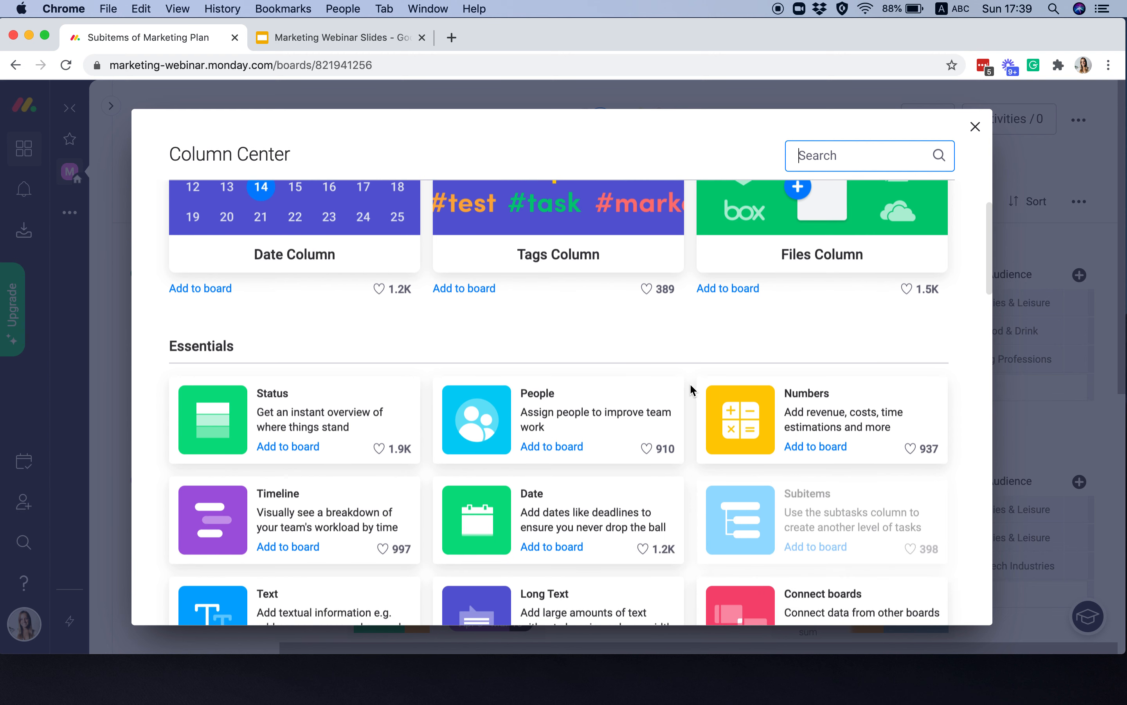
scroll(684, 493, down, 7)
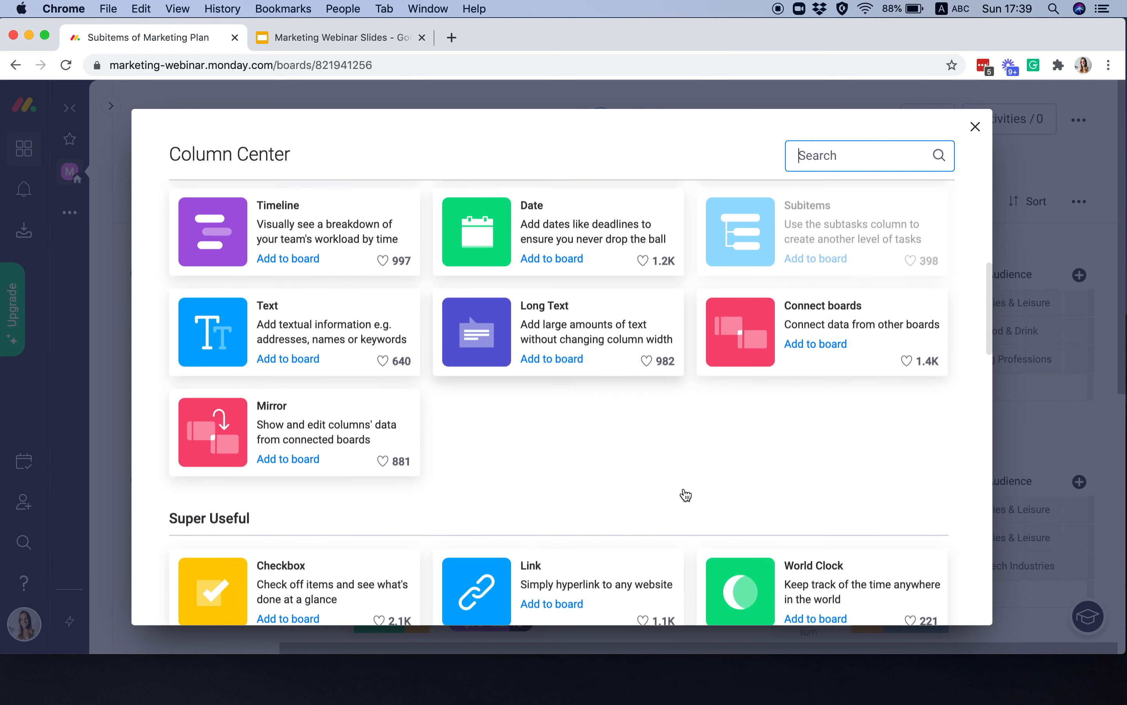
scroll(685, 494, down, 3)
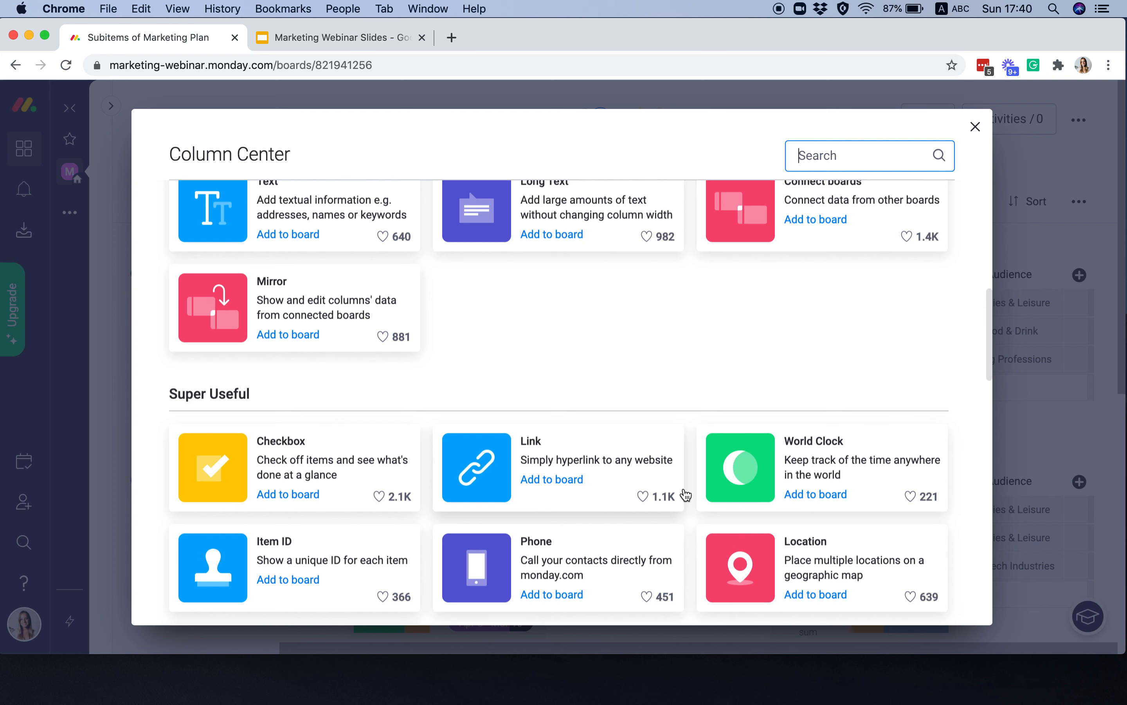
scroll(607, 496, down, 8)
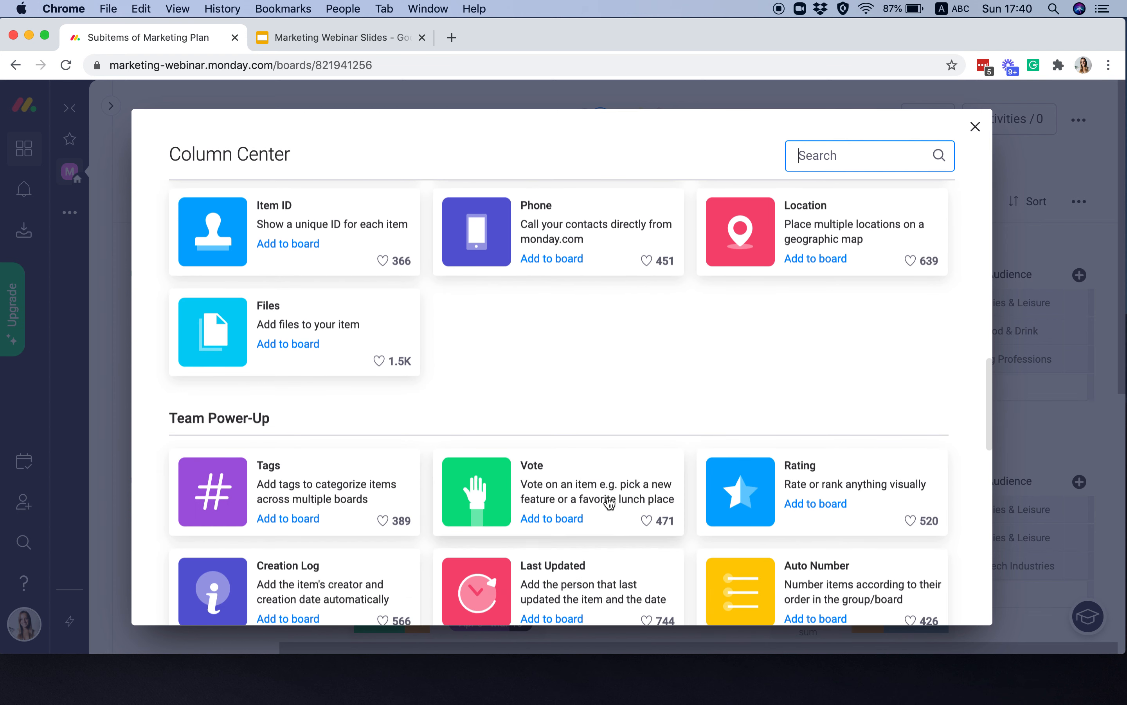
scroll(659, 367, up, 10)
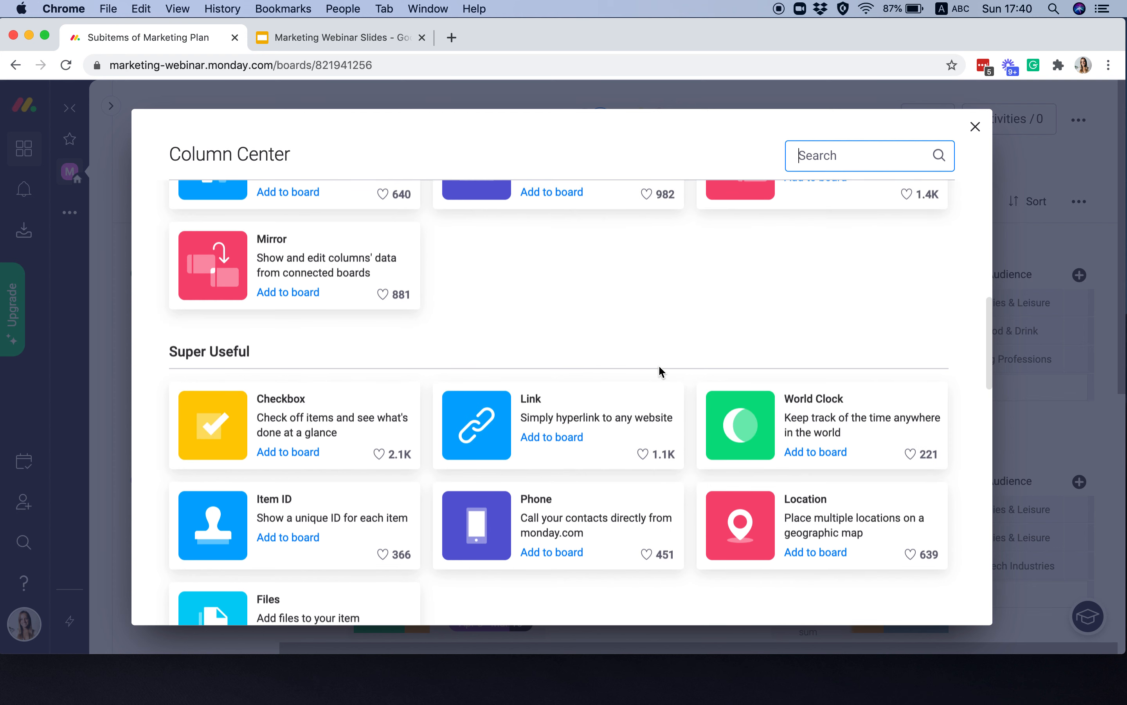
scroll(659, 367, up, 8)
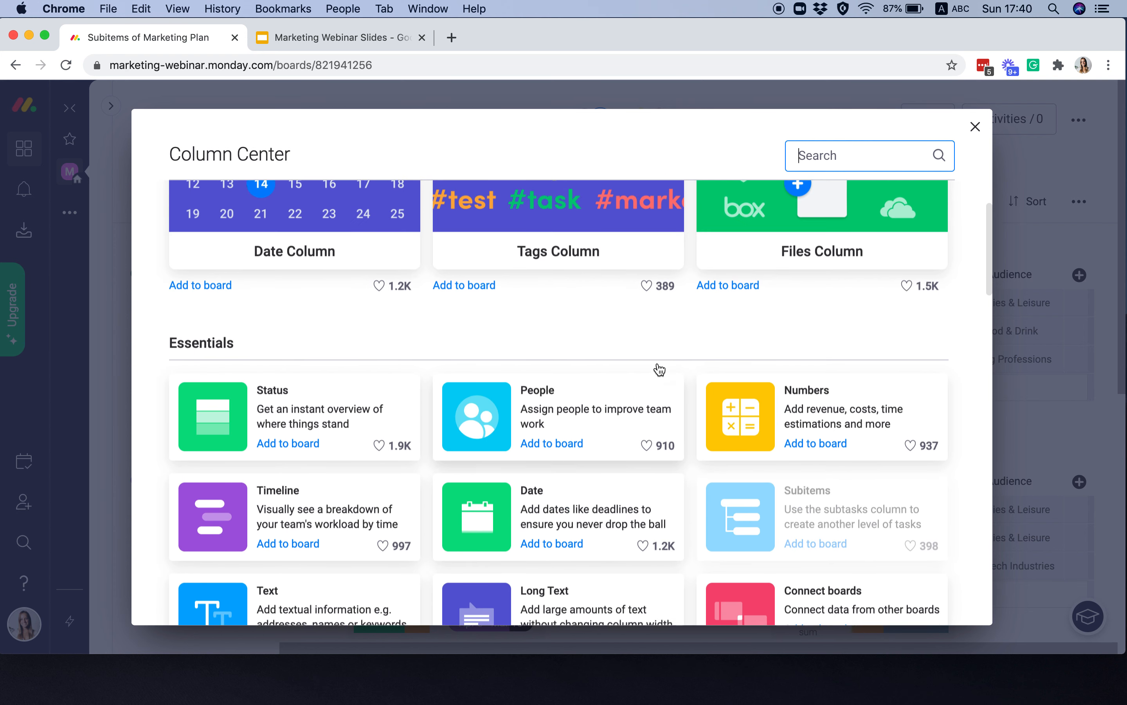
scroll(659, 368, up, 2)
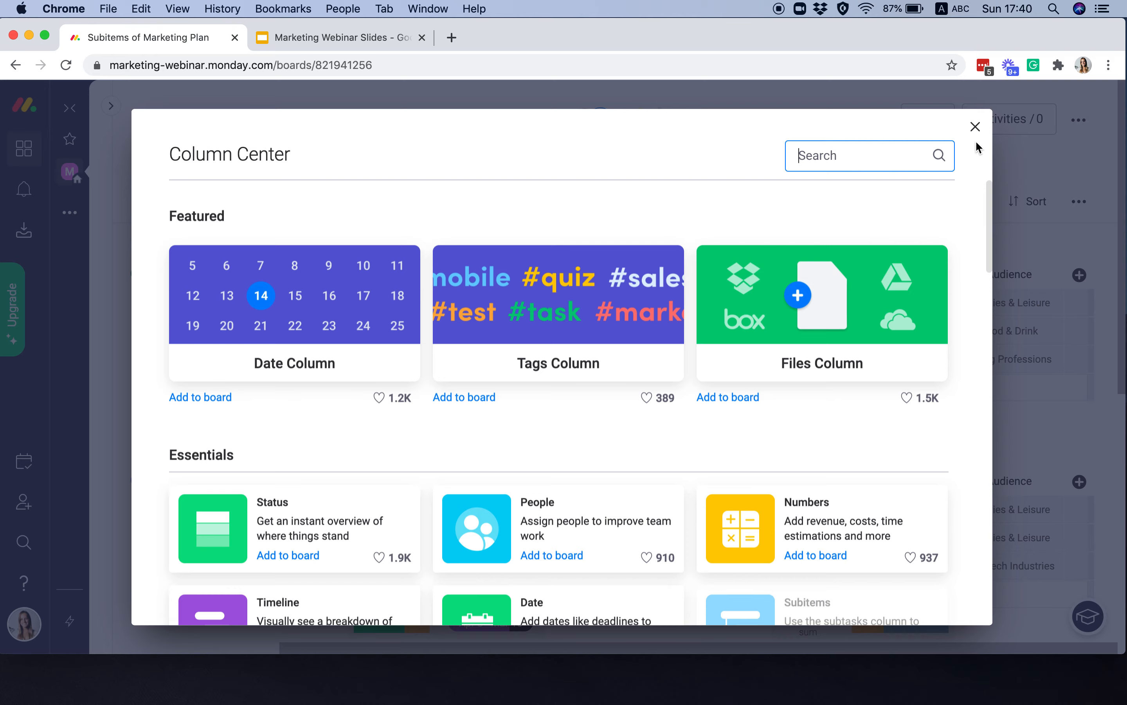
click(975, 130)
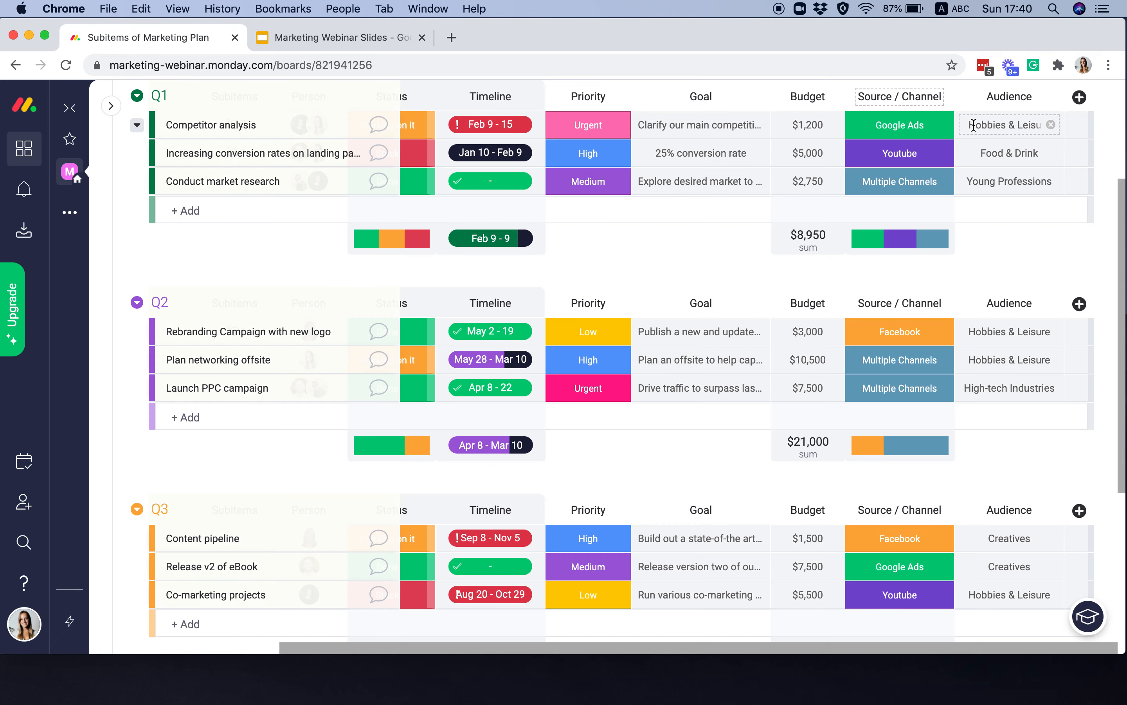
Switch the Marketing Plan board from the Main Table to the Timeline view.
scroll(1057, 252, up, 4)
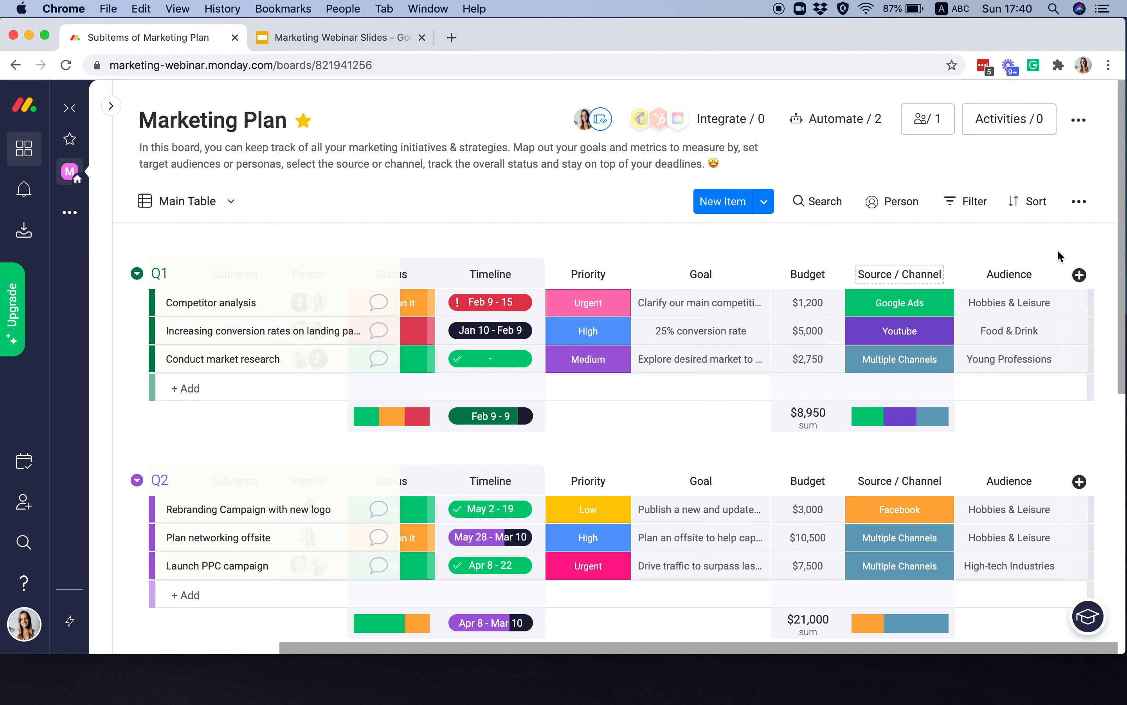
scroll(946, 426, left, 4)
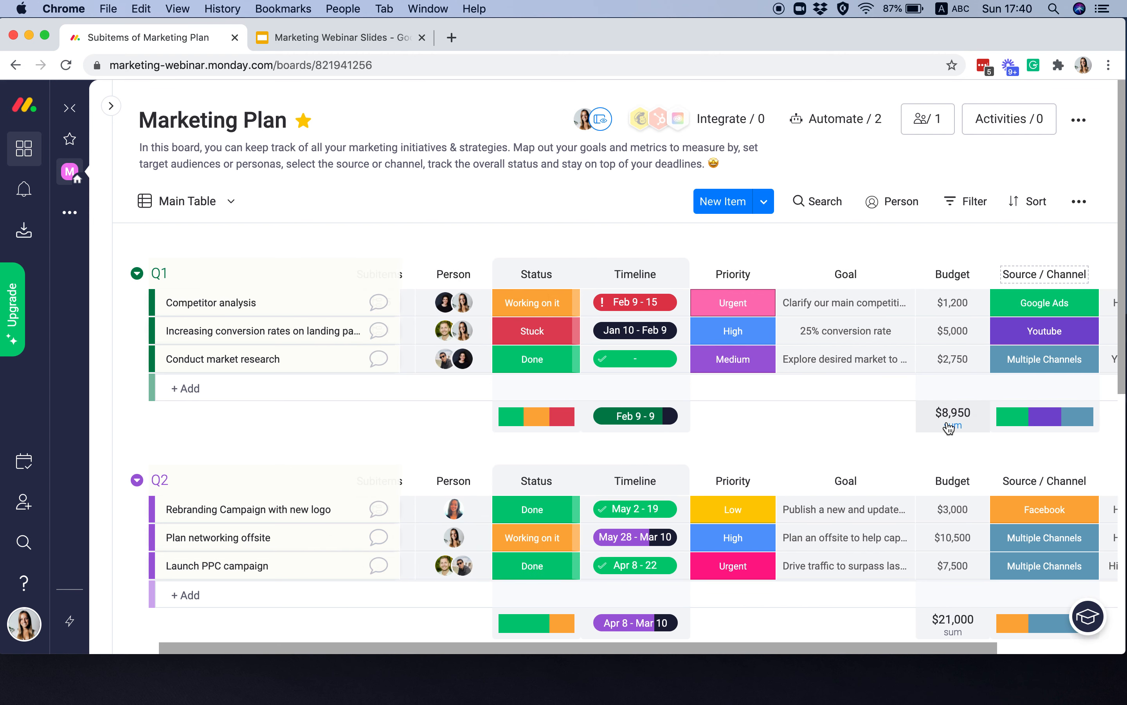
scroll(948, 426, left, 2)
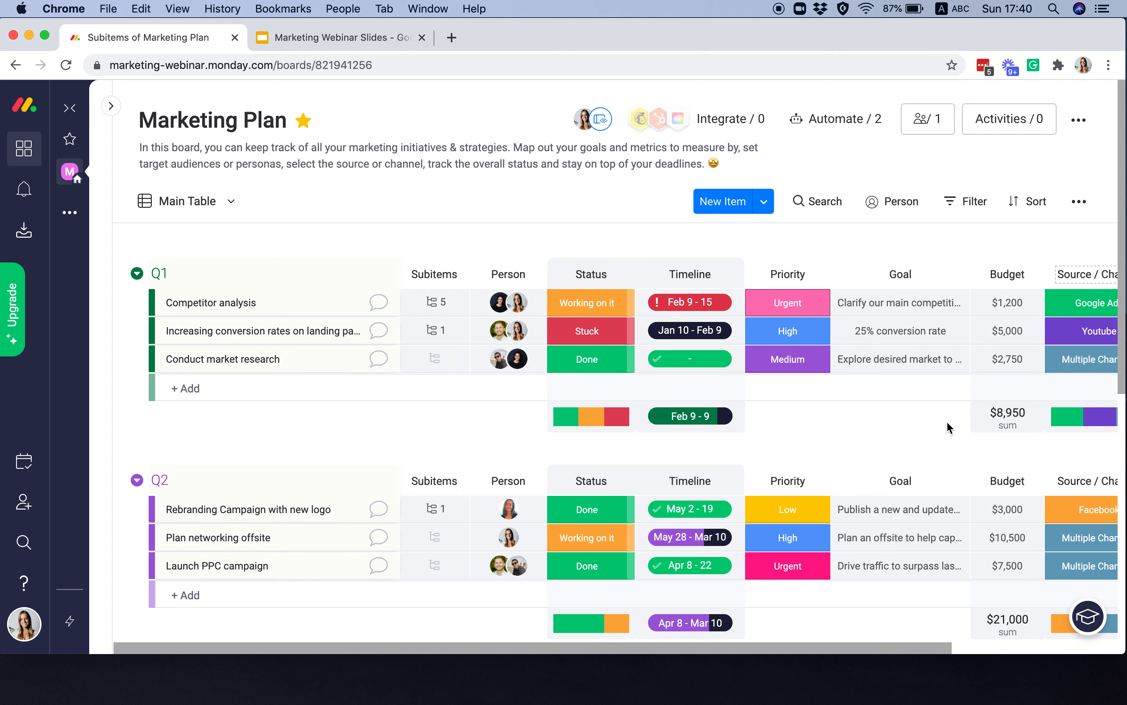
click(231, 203)
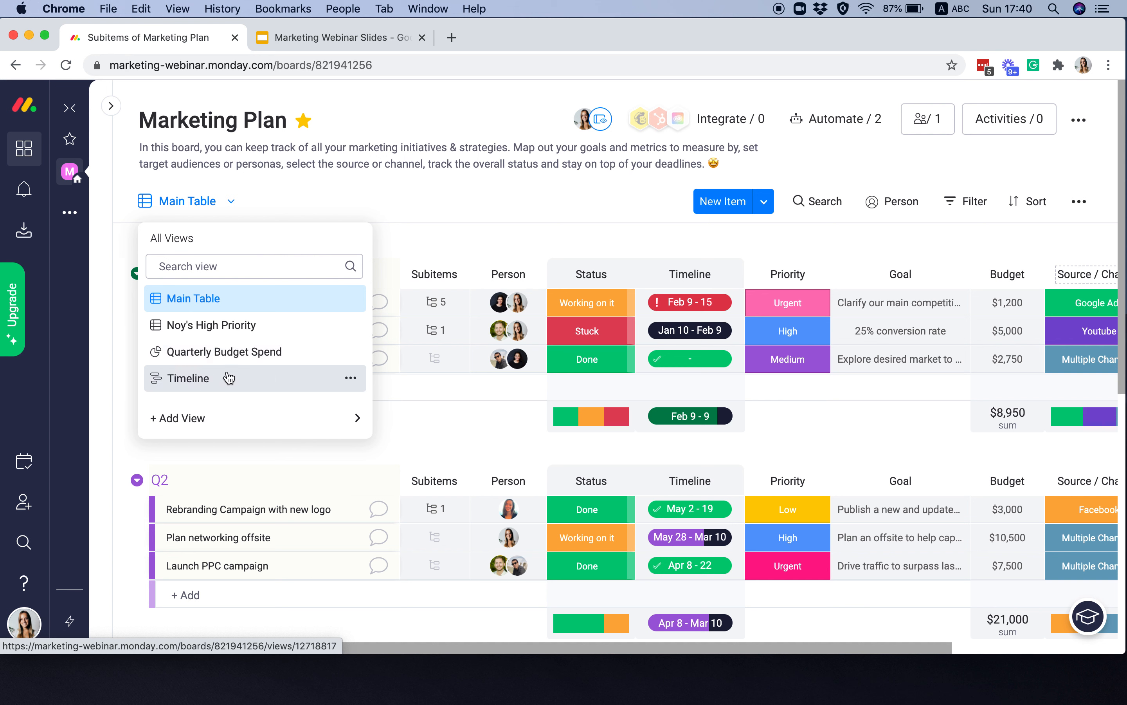
click(204, 384)
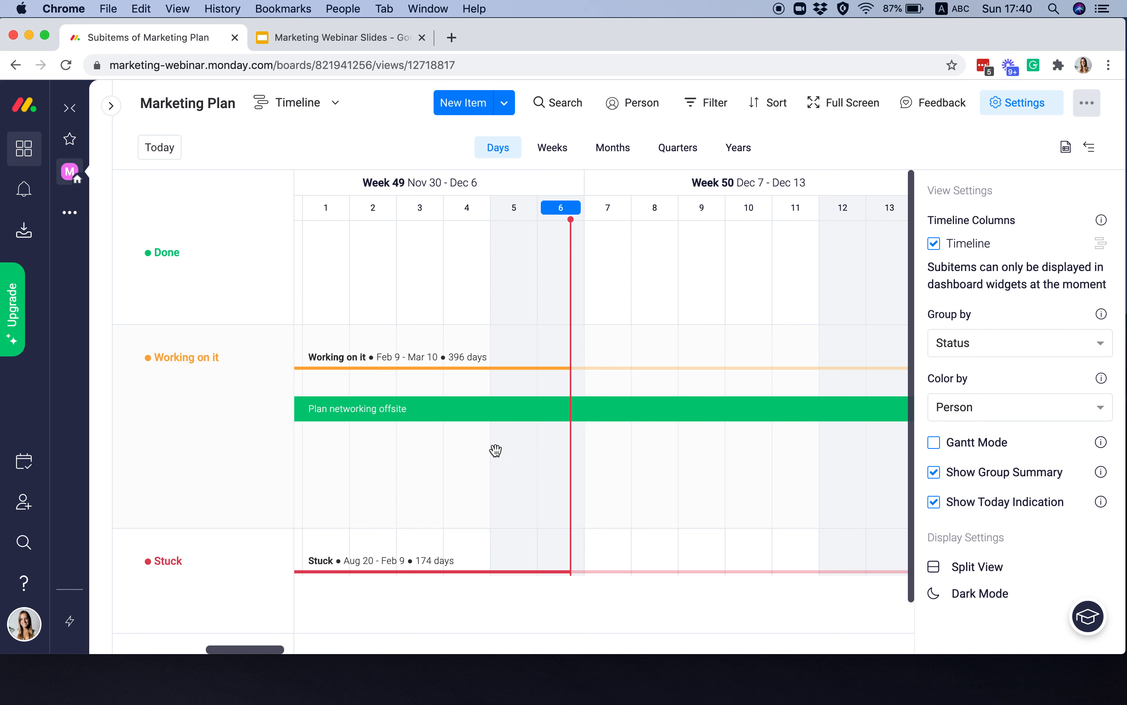
Hide the view settings and examine the timeline bars grouped by status across late November and early December.
scroll(495, 451, left, 1)
scroll(496, 450, right, 1)
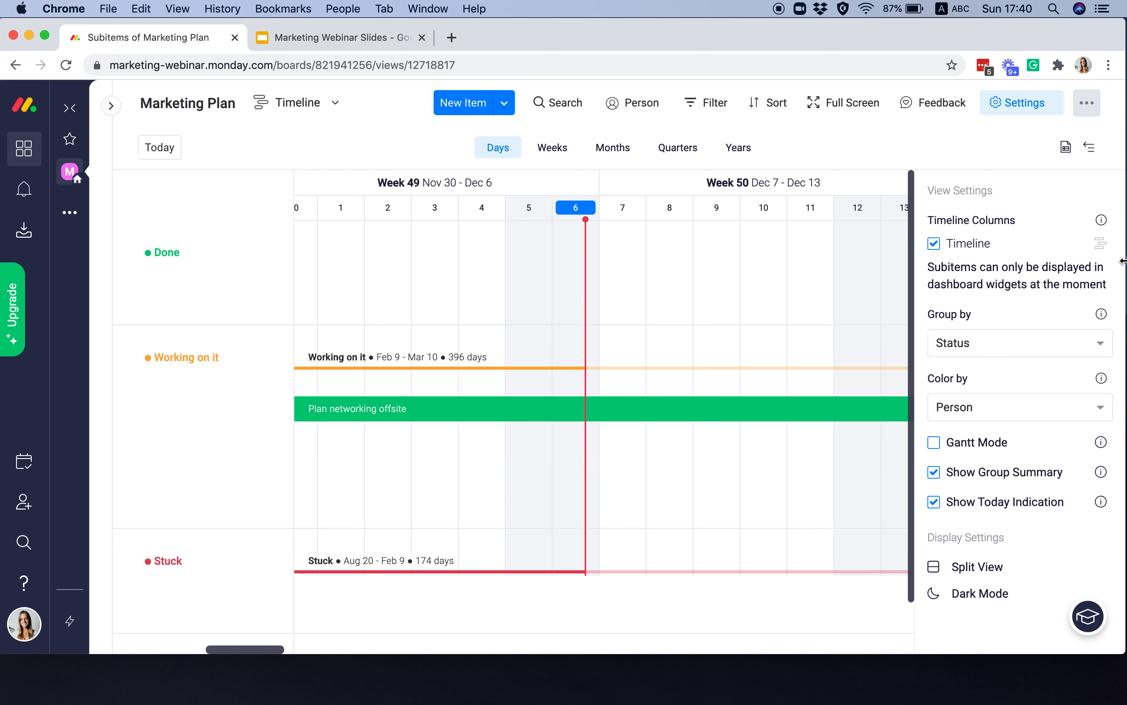
click(1019, 112)
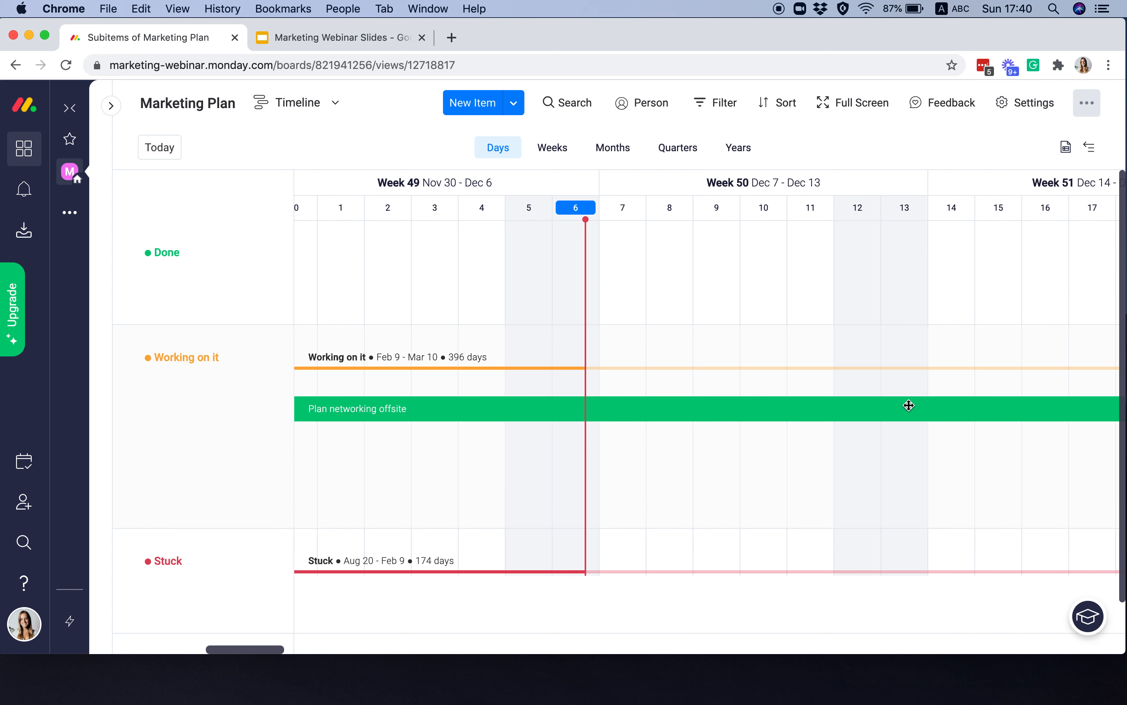
scroll(909, 406, left, 10)
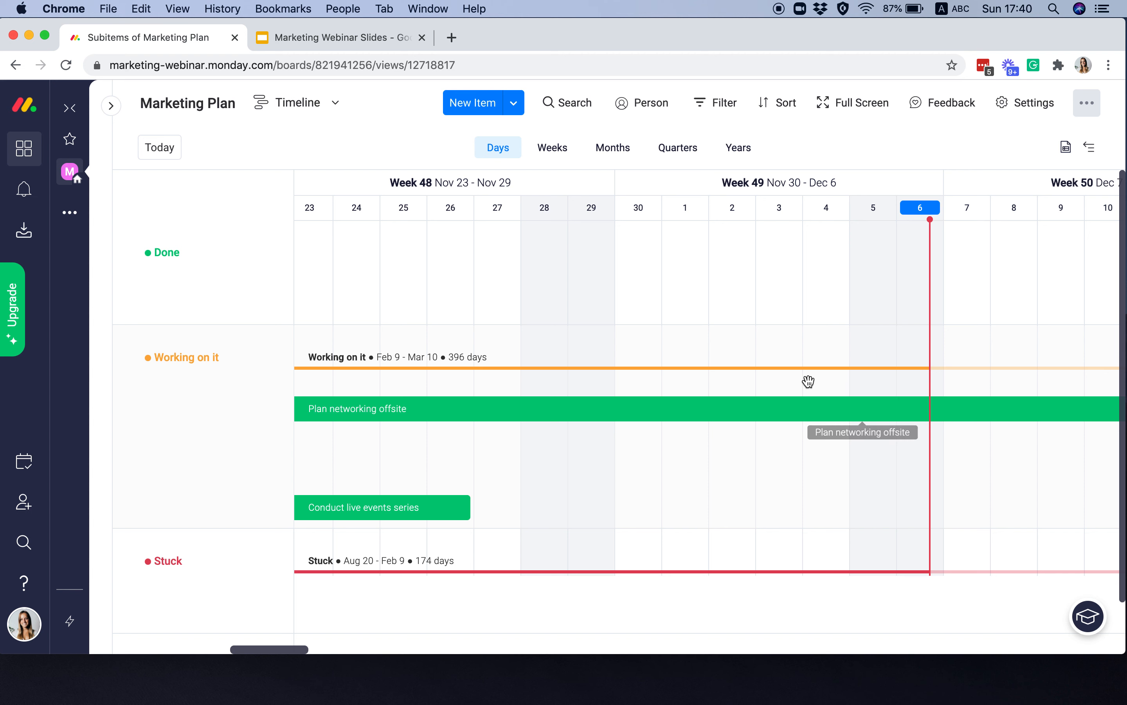
Group the timeline by Person in the view settings and look over each person's bars.
click(1019, 111)
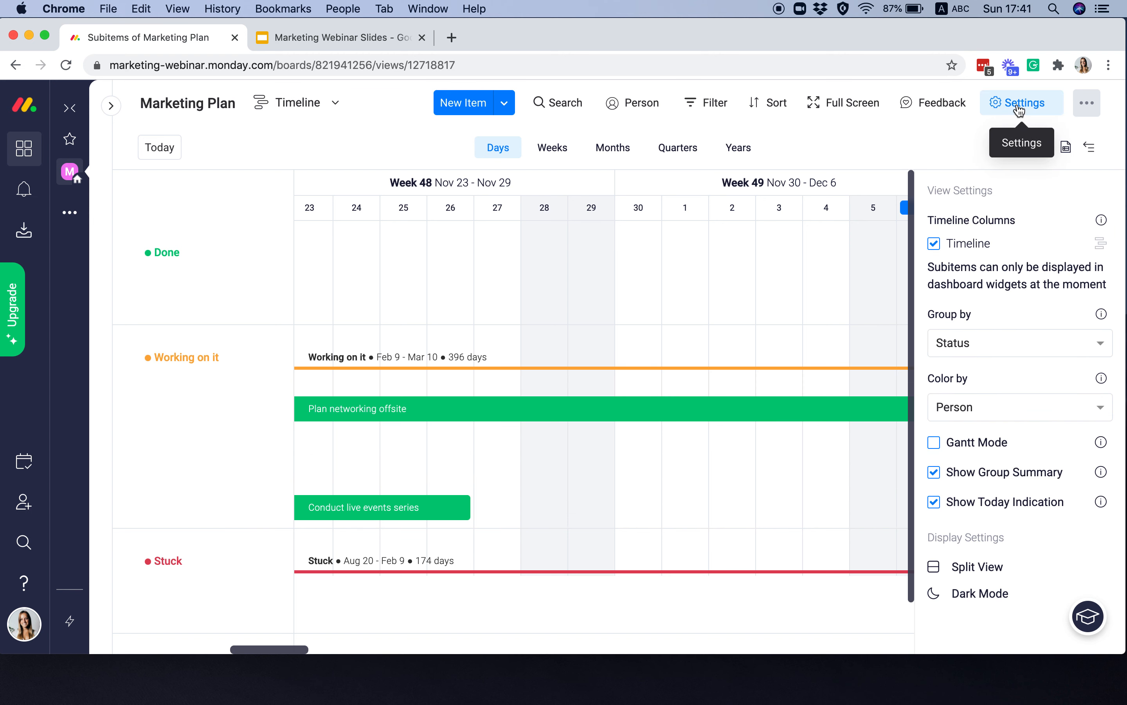
click(1007, 352)
click(983, 430)
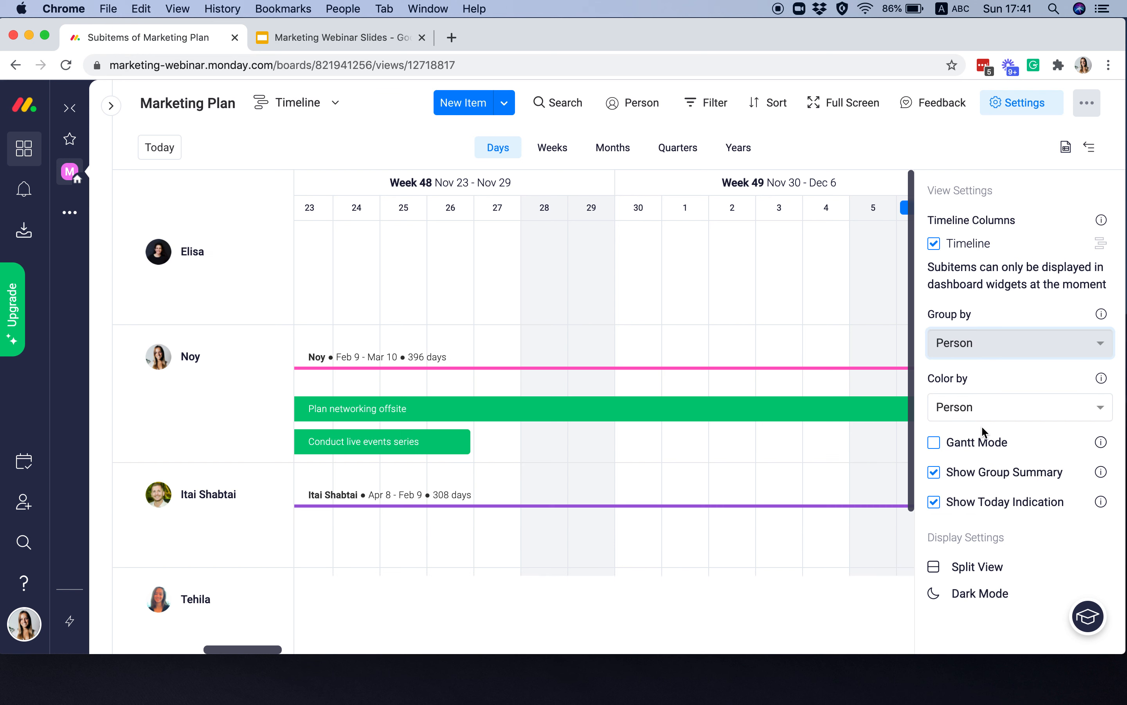
scroll(462, 376, left, 5)
scroll(464, 378, left, 1)
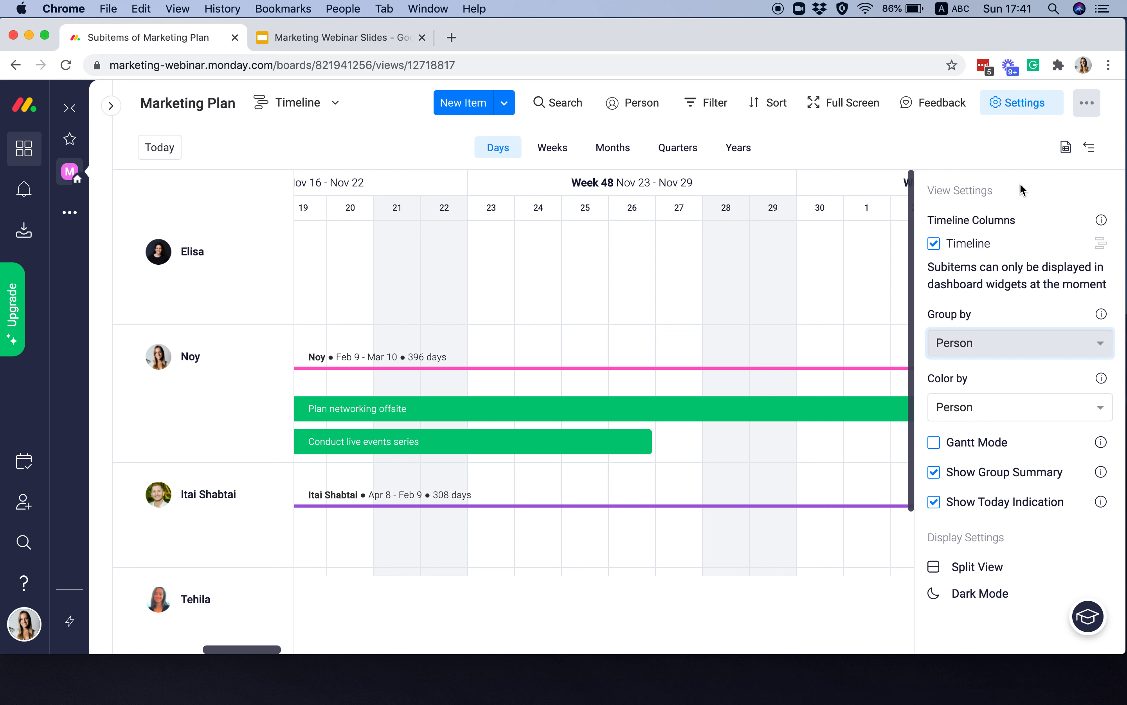
Review the other Group by choices, such as Groups, Status and Priority, keep Person, and hide the view settings.
click(1025, 353)
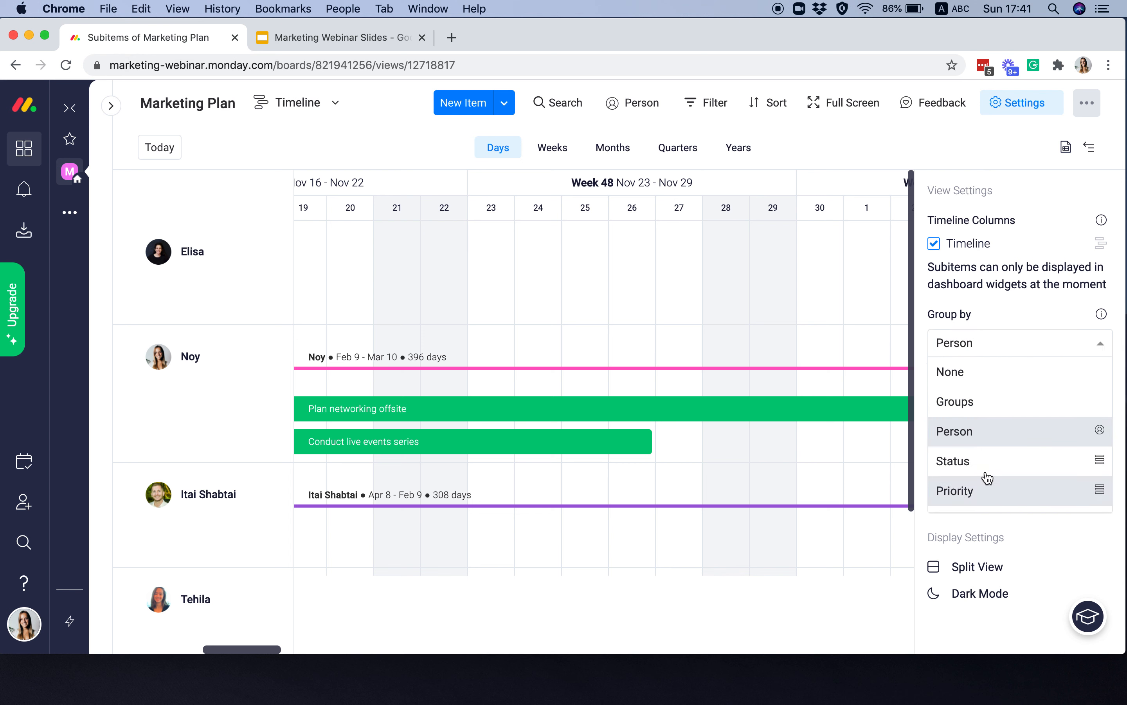
scroll(988, 473, down, 2)
scroll(1009, 456, up, 2)
click(1092, 353)
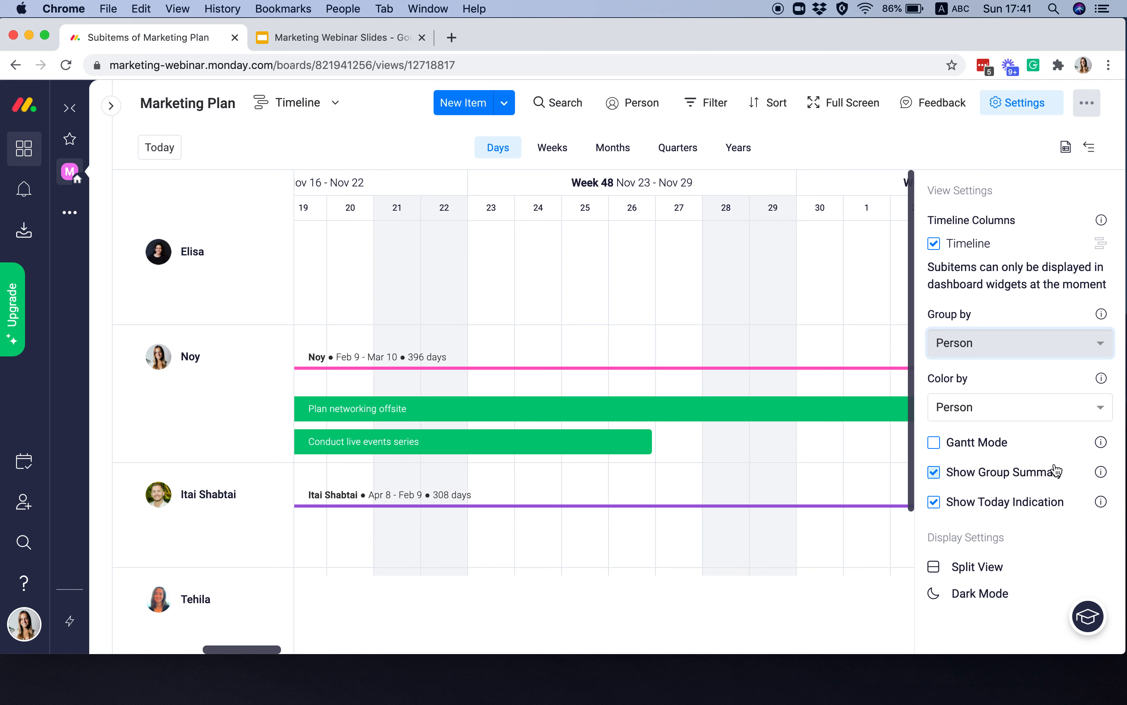
click(1028, 114)
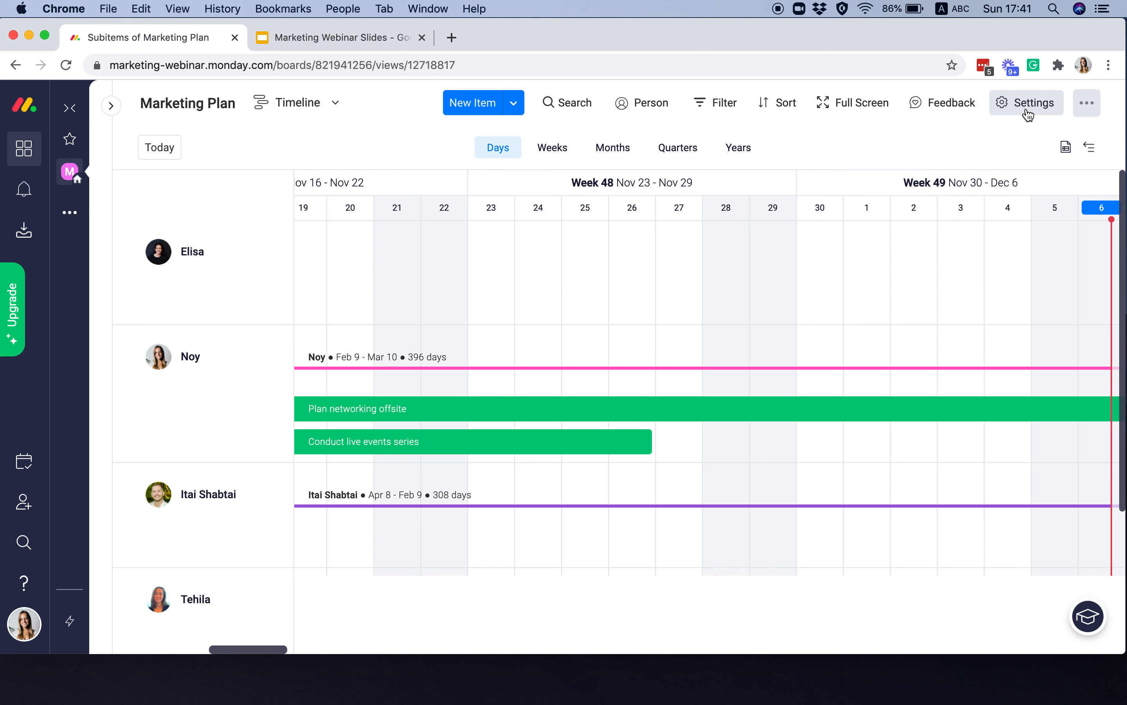
Examine the Plan networking offsite item's column values and Status labels from the timeline, and close its card without changes.
click(507, 410)
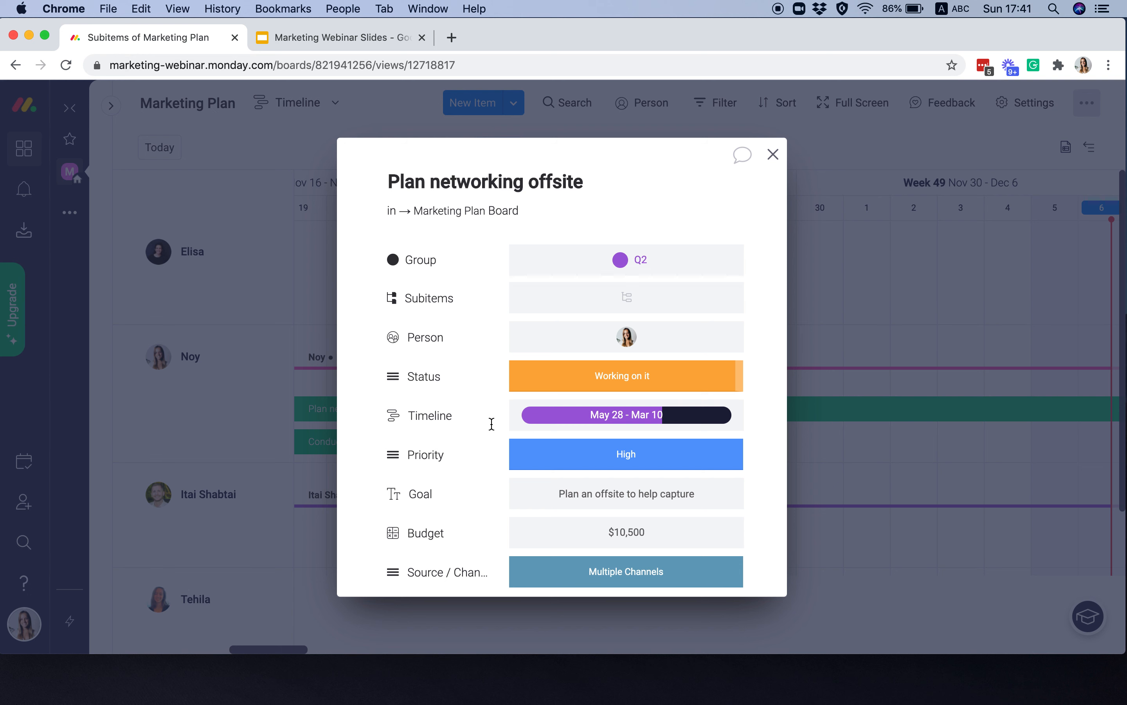
scroll(476, 440, down, 2)
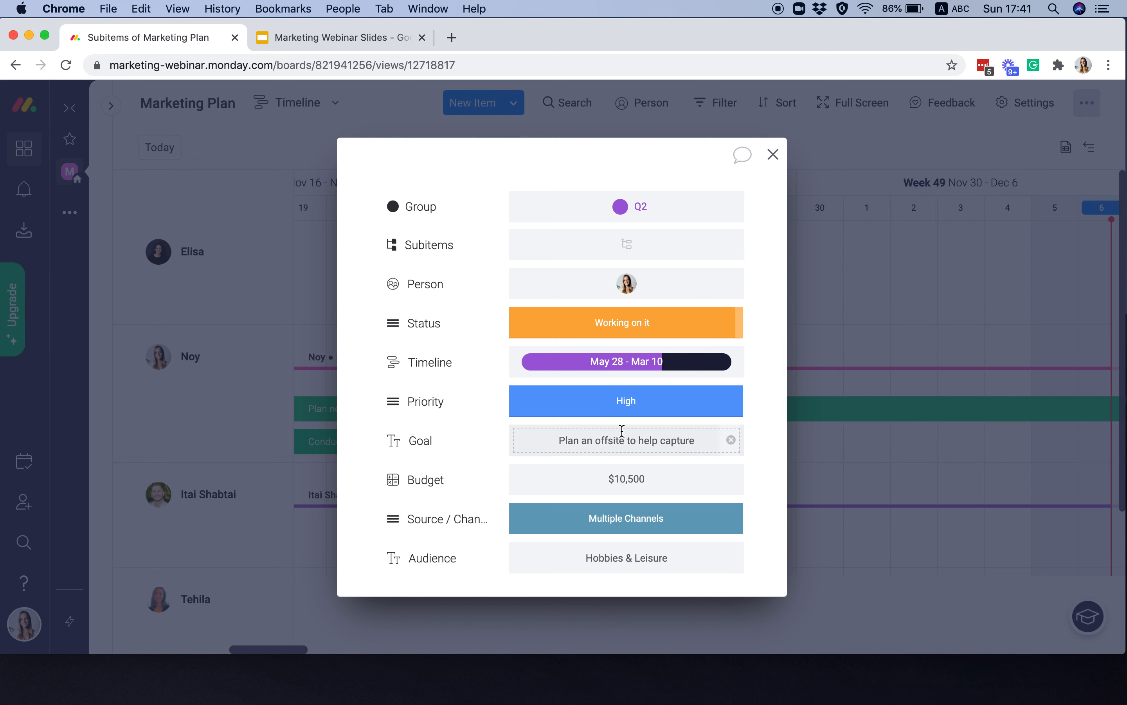
scroll(622, 434, up, 2)
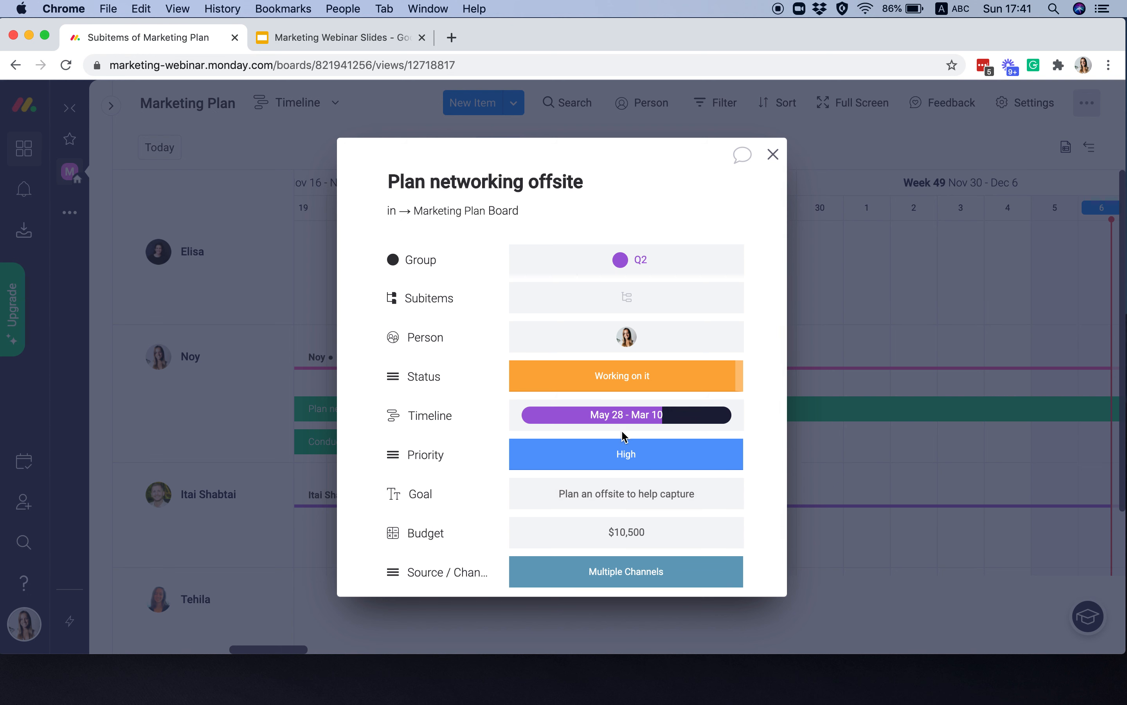
click(670, 374)
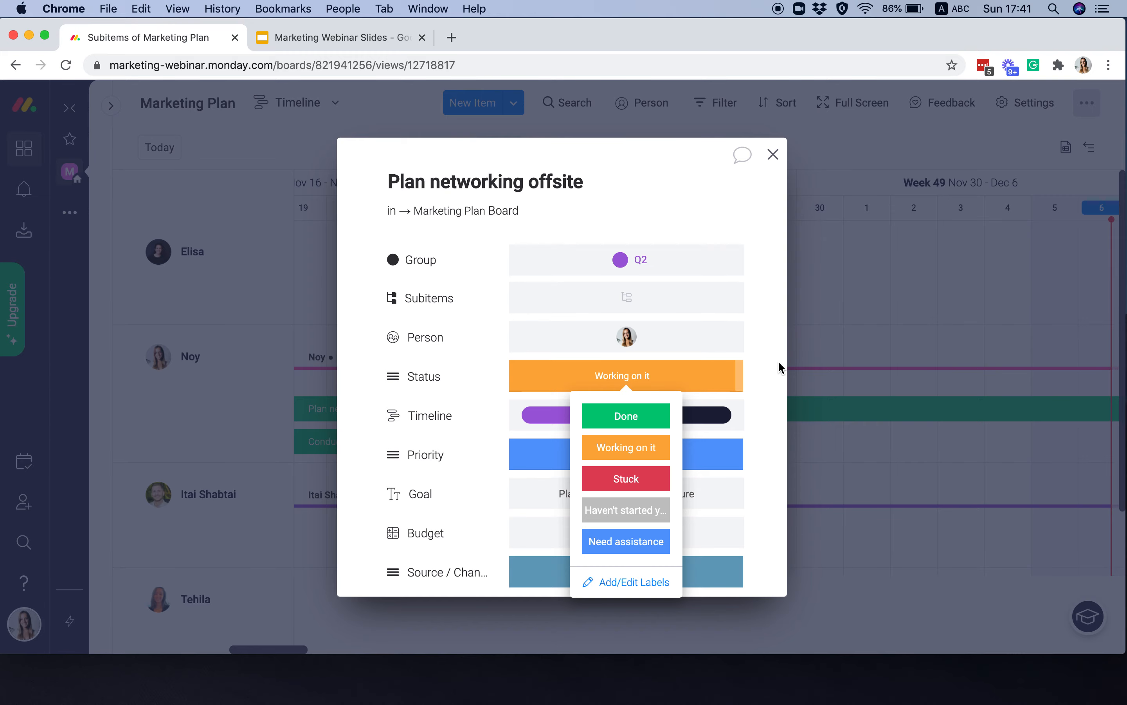
click(773, 155)
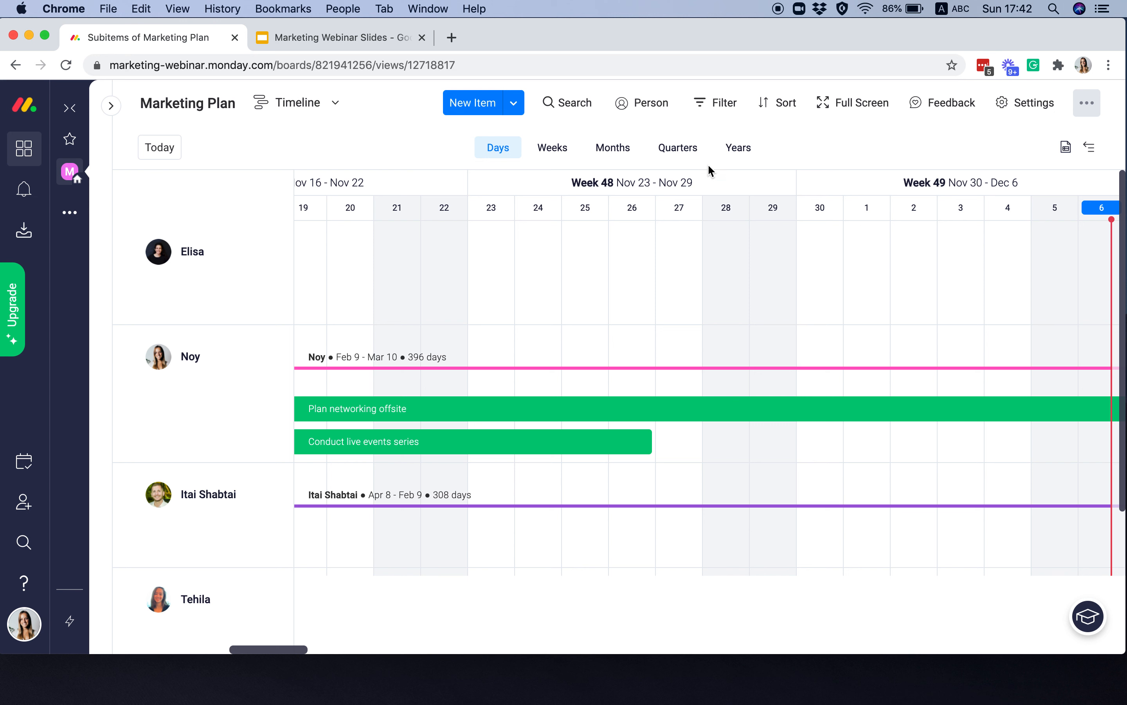
Set the timeline's scale to Weeks.
click(554, 148)
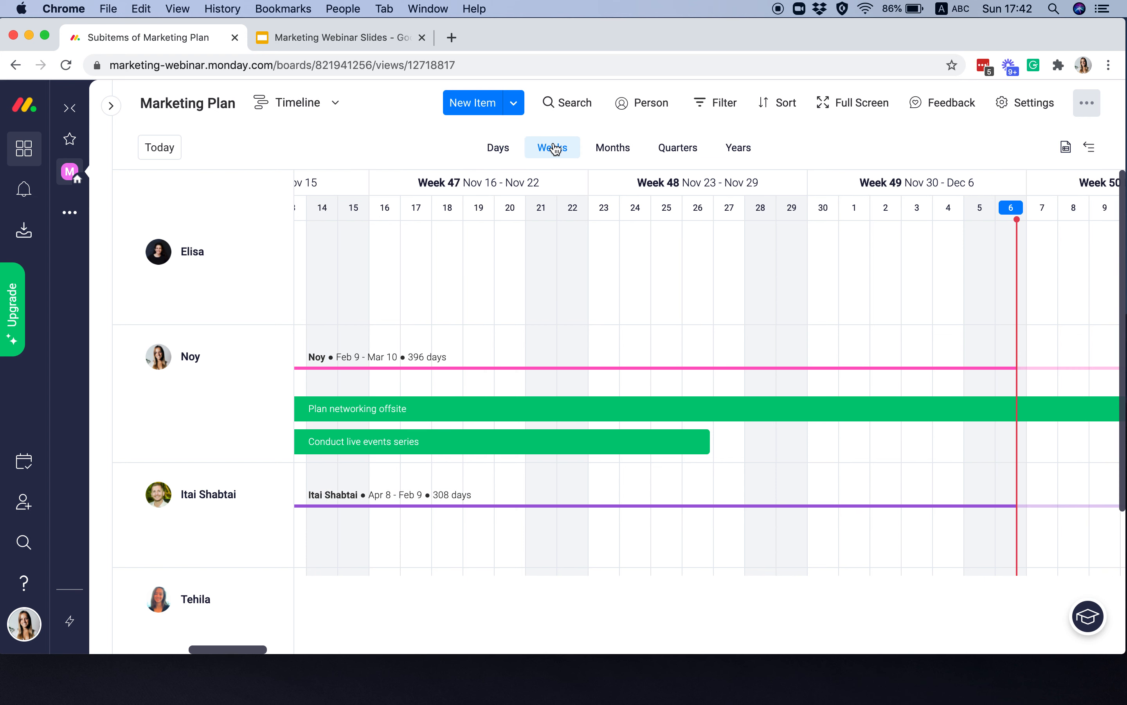
Set the timeline's scale to Quarters and look over each person's bars across 2020 and 2021.
click(611, 150)
click(671, 150)
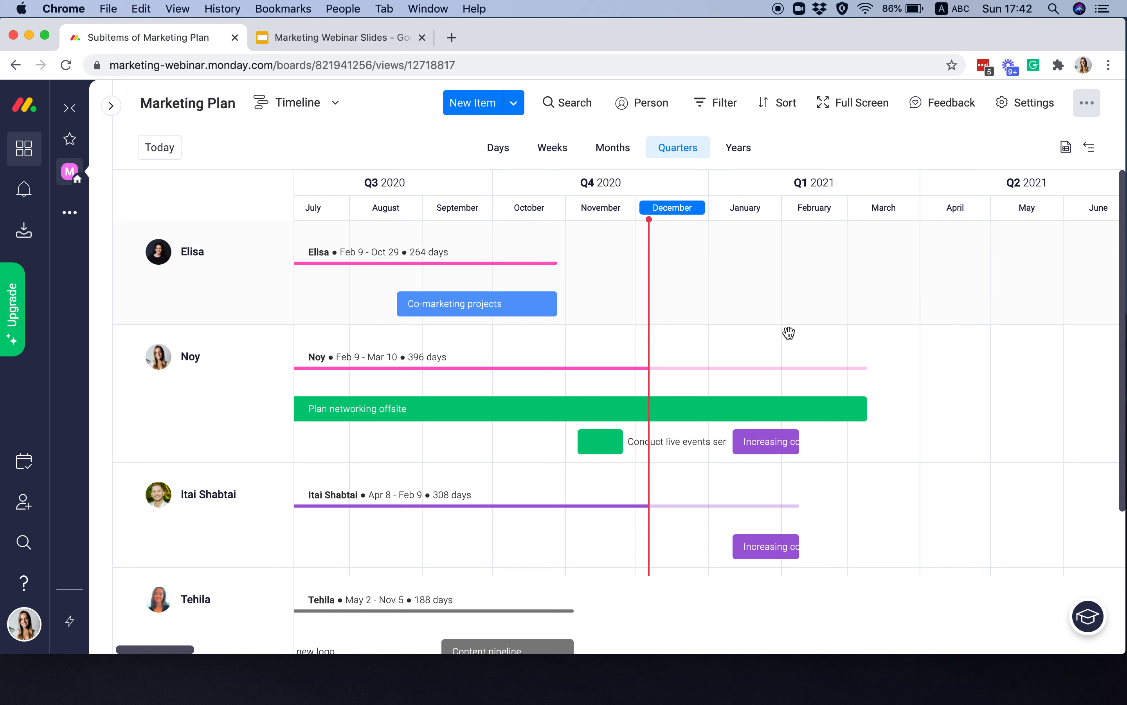
scroll(788, 354, left, 5)
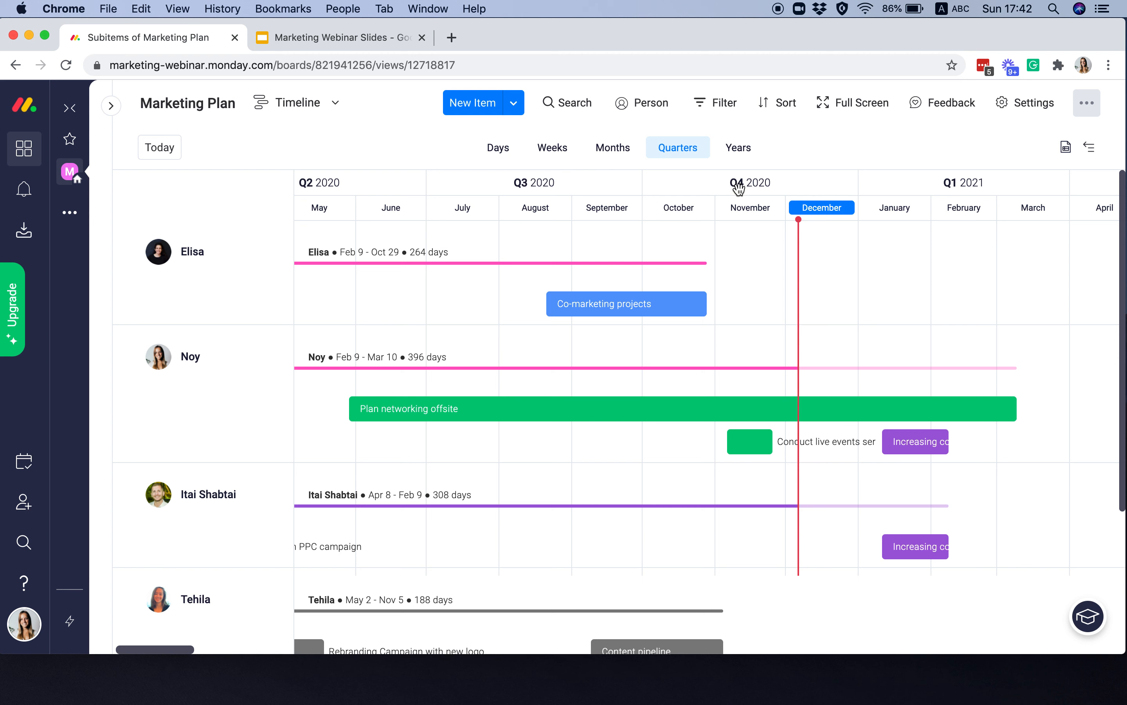
scroll(815, 309, right, 3)
scroll(816, 309, down, 1)
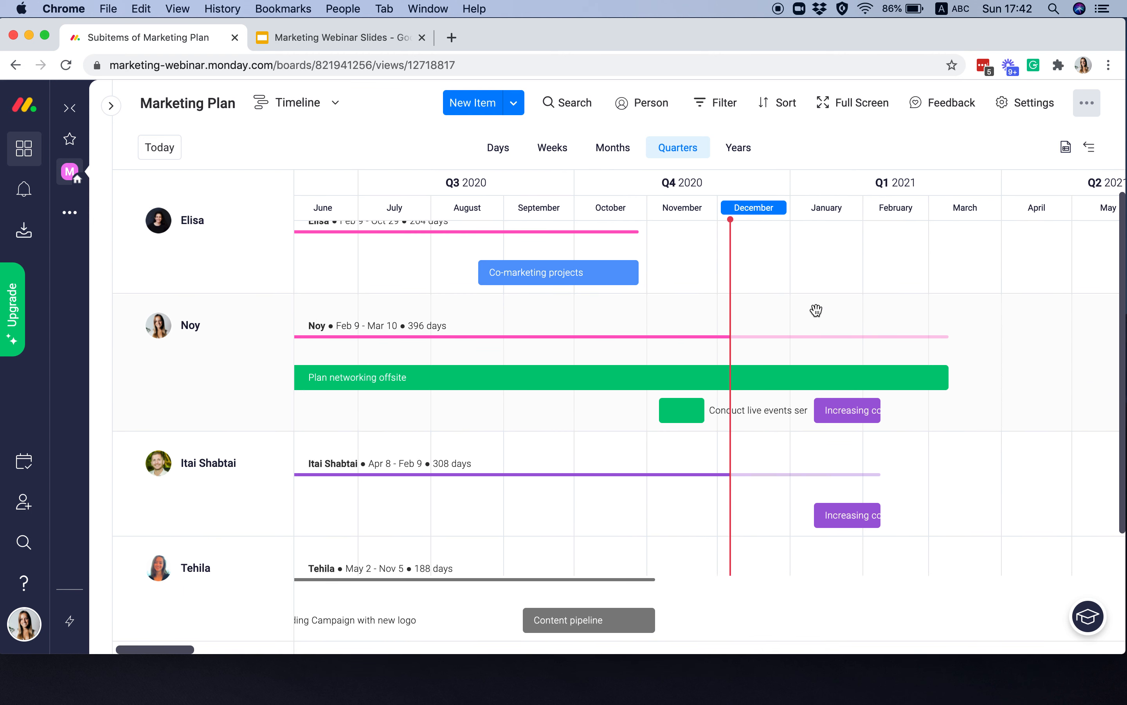
scroll(815, 311, left, 2)
scroll(816, 311, up, 1)
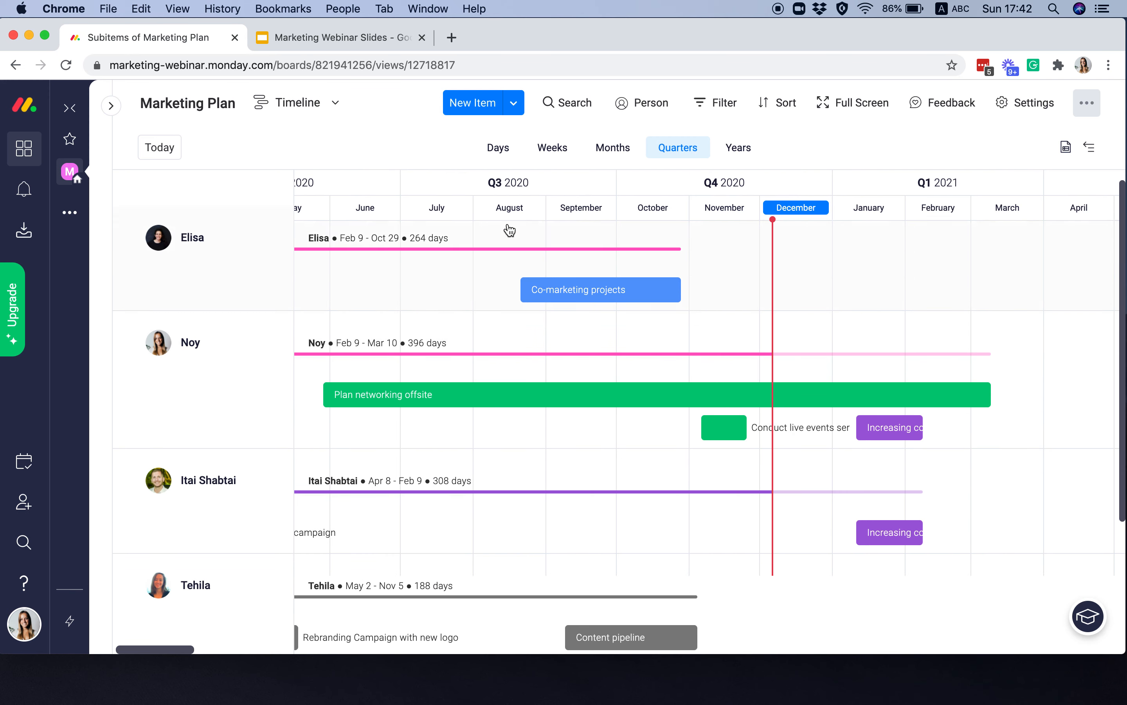
Switch the Marketing Plan board to the Quarterly Budget Spend chart view.
click(314, 112)
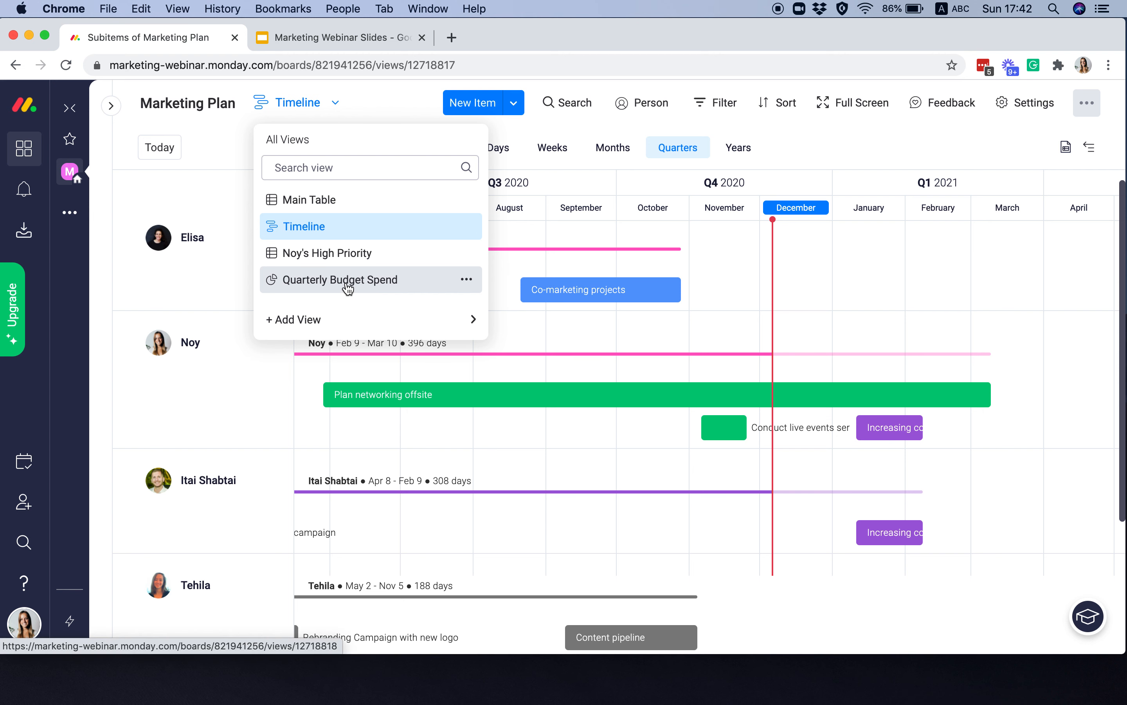
click(327, 281)
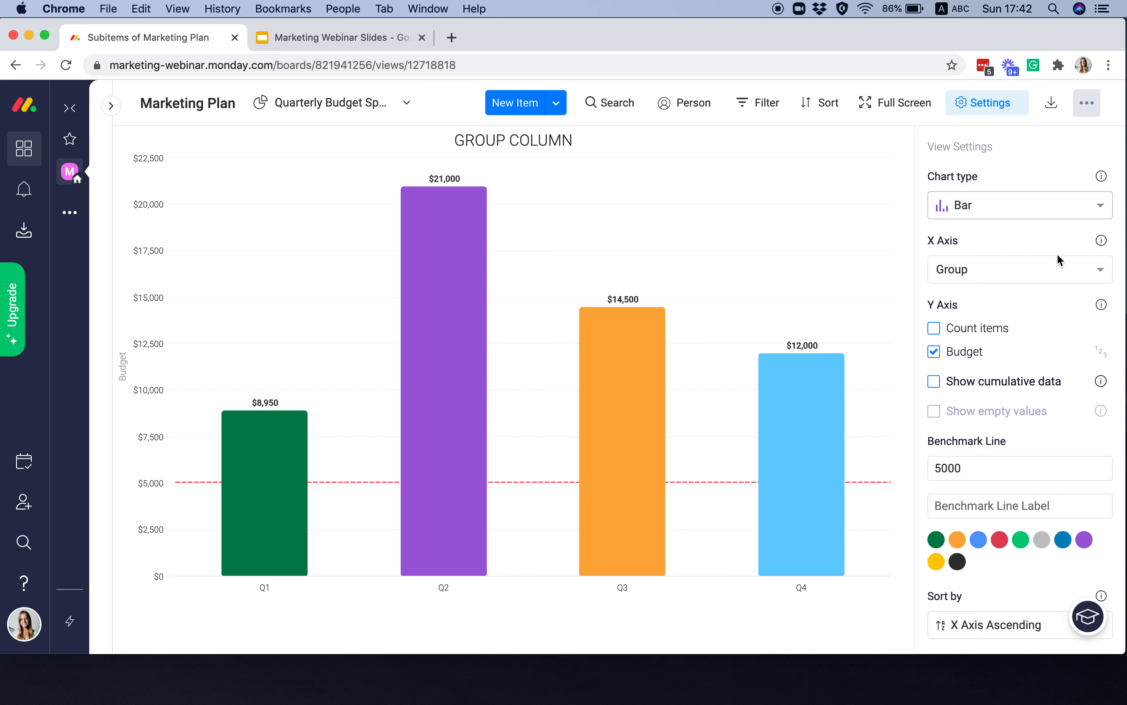
Try Name as the budget chart's X axis and set it back to Group.
click(1052, 275)
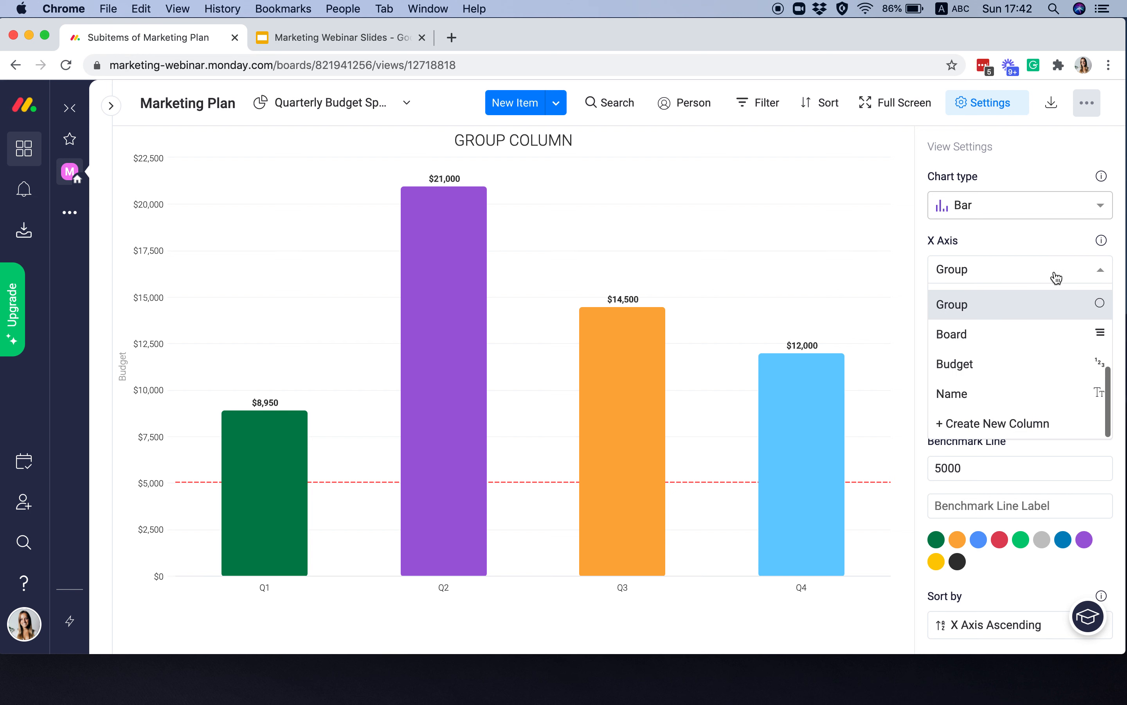
scroll(1011, 354, down, 1)
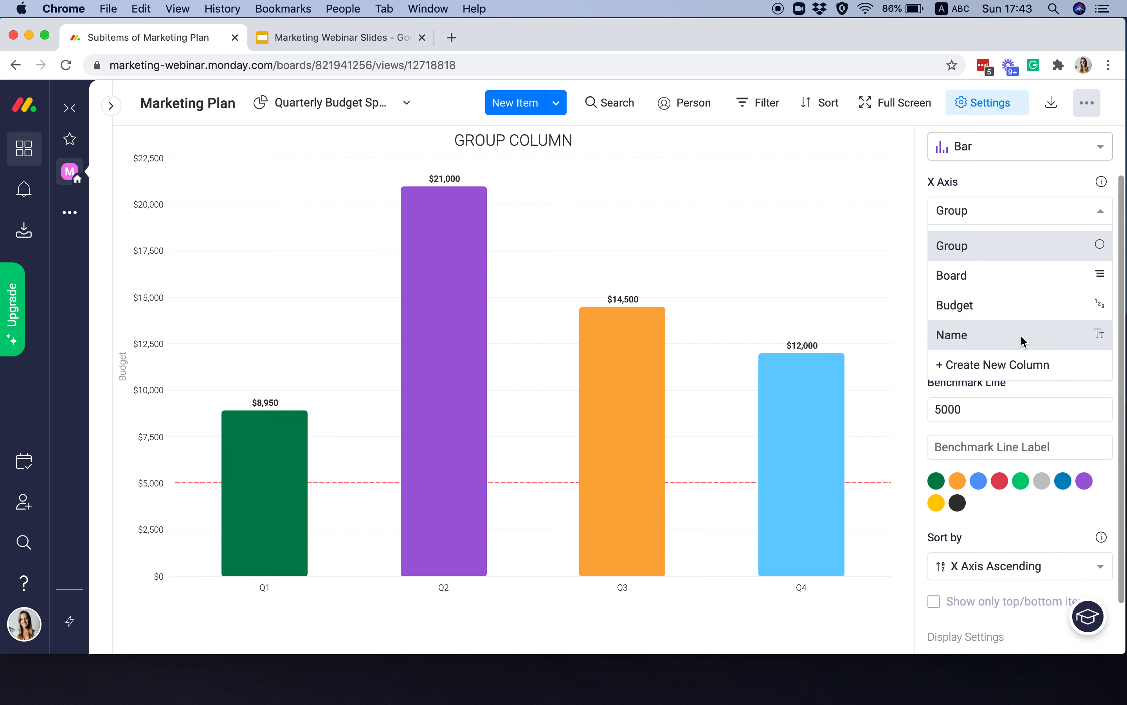
click(1020, 337)
click(1023, 210)
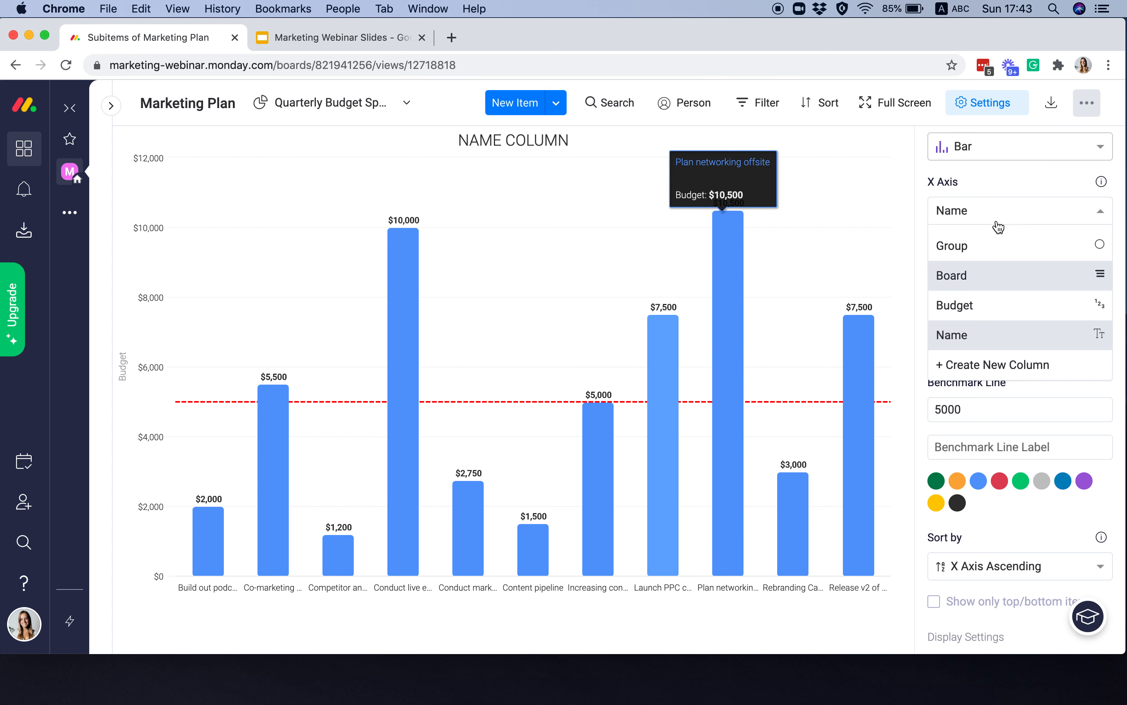
click(978, 250)
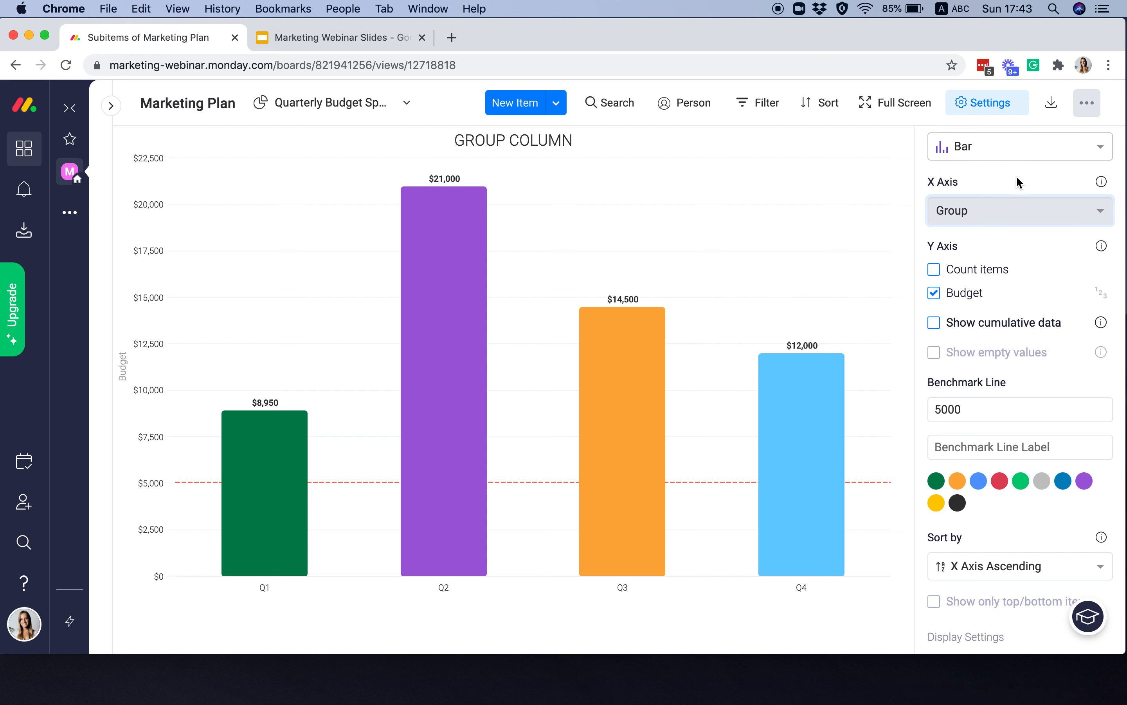
Review the available chart types, try the budget chart as a Pie, and set it back to Bar.
scroll(1018, 175, up, 3)
click(1048, 205)
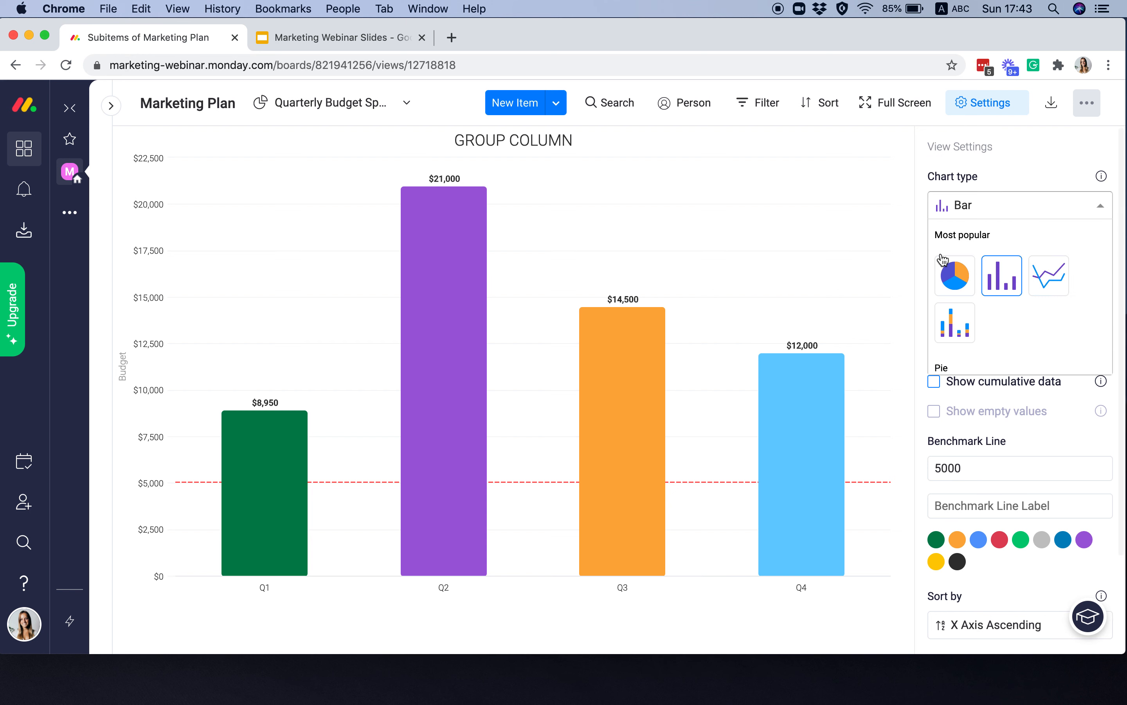
scroll(957, 340, down, 1)
scroll(957, 338, down, 3)
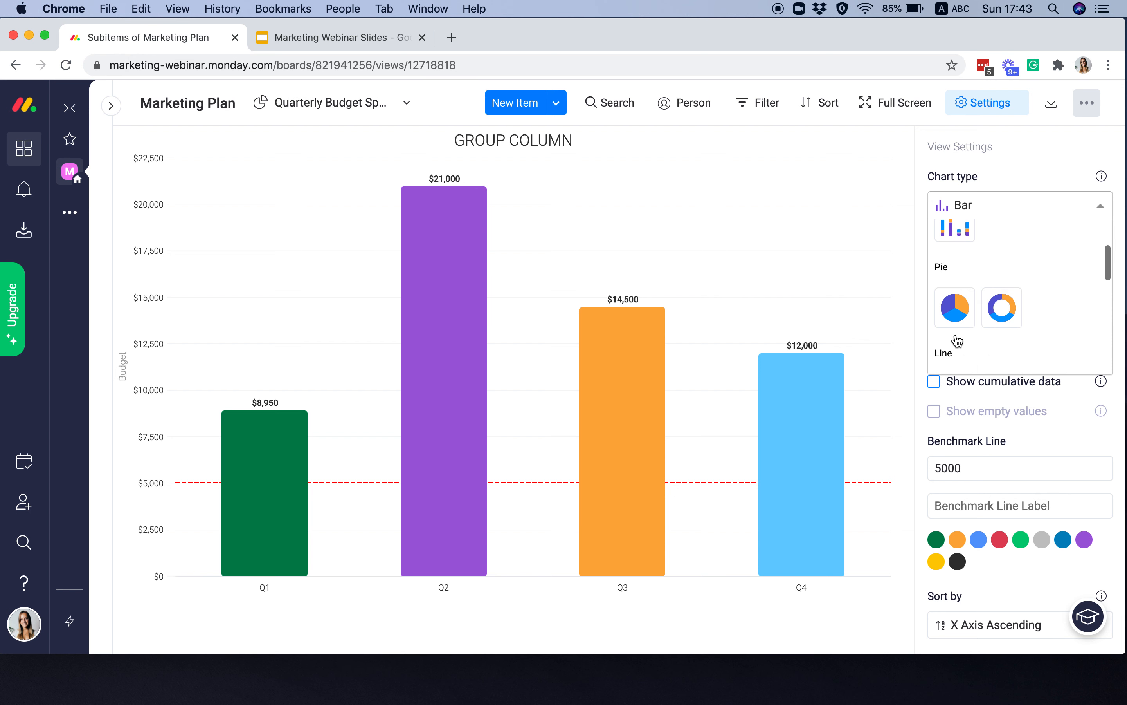
scroll(955, 299, up, 5)
click(953, 260)
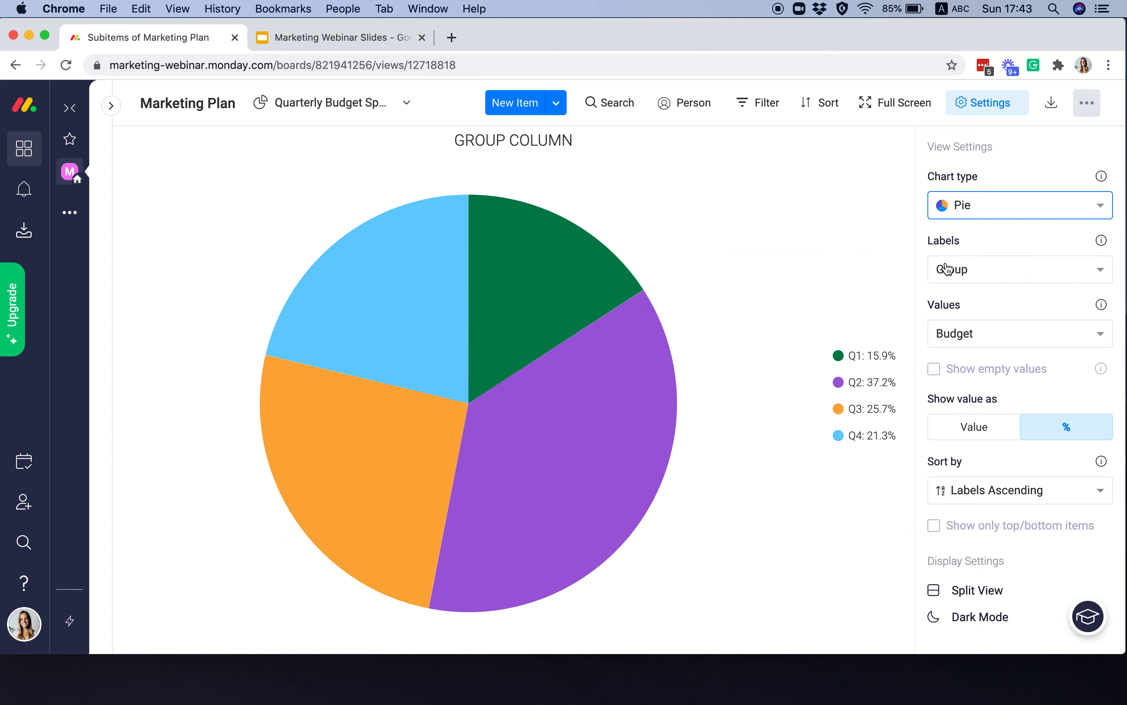
click(1027, 205)
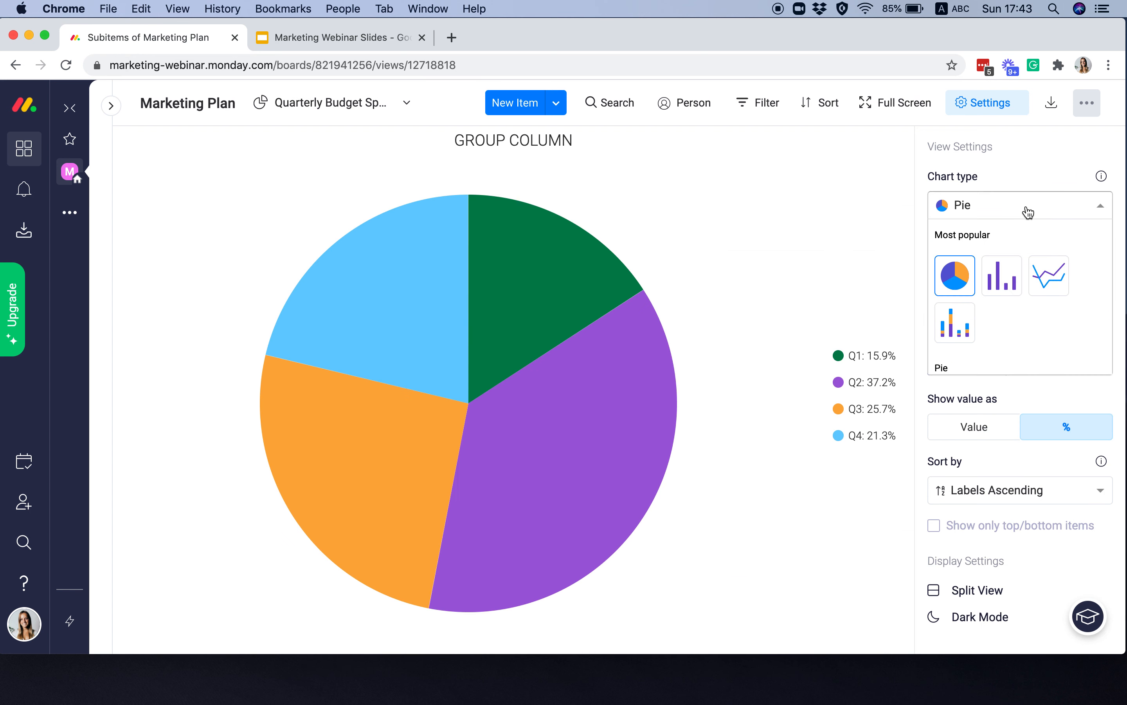
click(1018, 282)
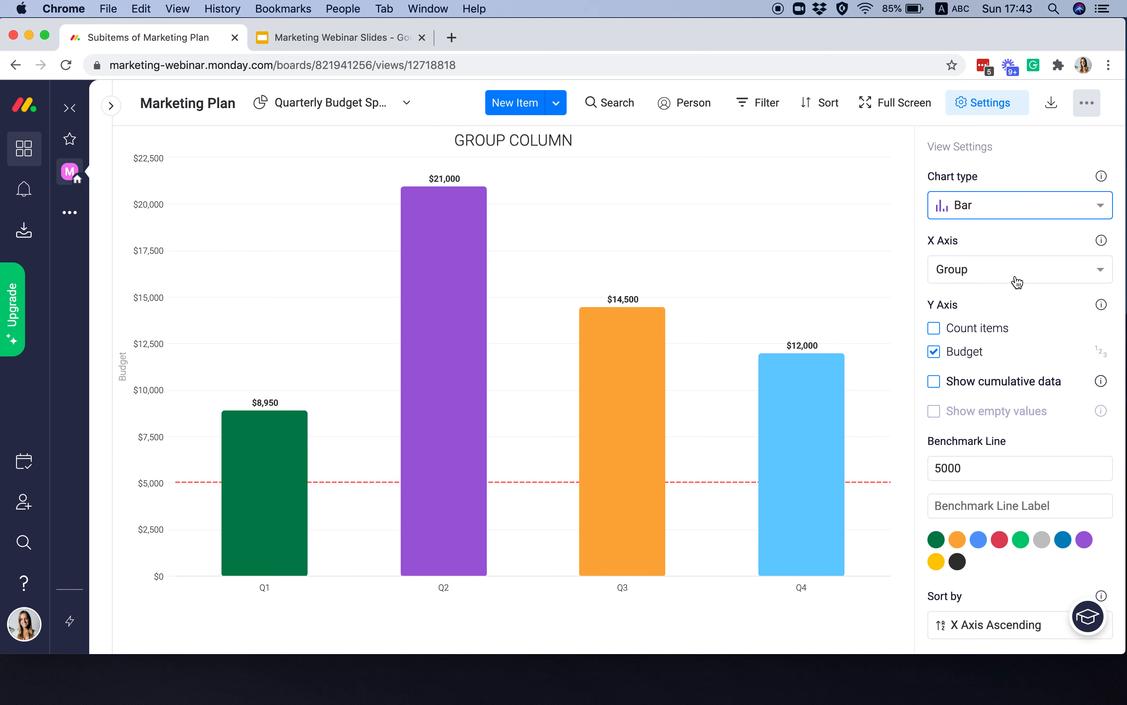
Return the Marketing Plan board to its Main Table view.
click(333, 102)
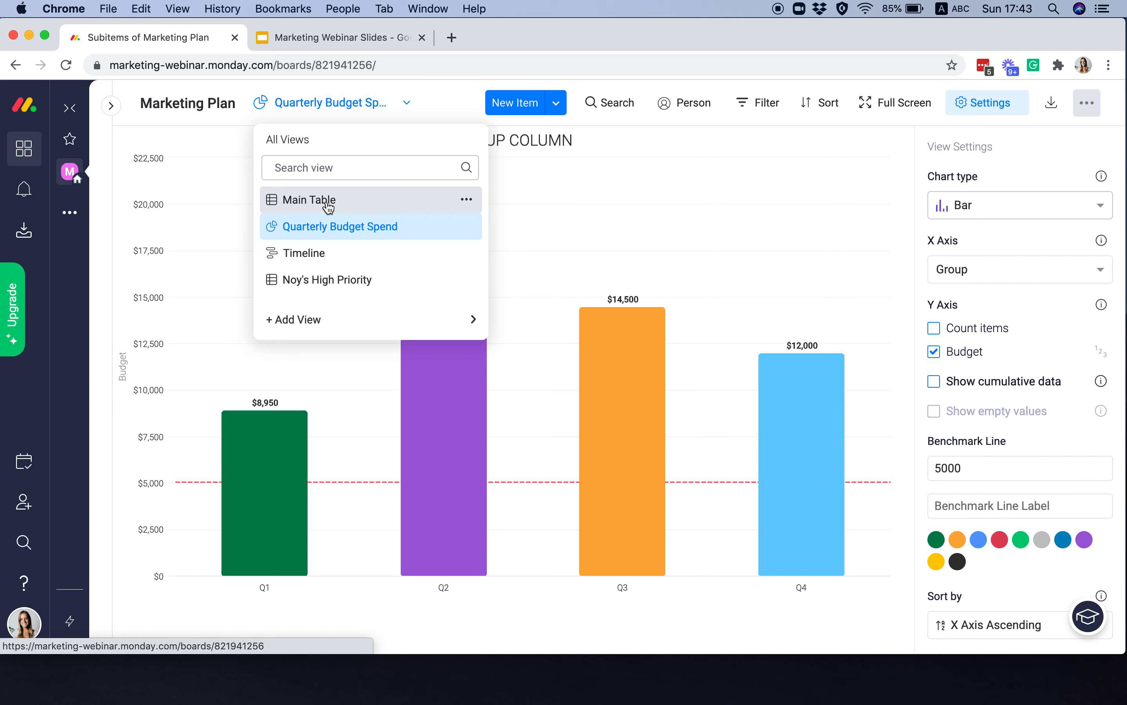
click(329, 202)
Browse the Essentials and Apps by Monday views offered in the Views Center and close it without adding one.
click(196, 207)
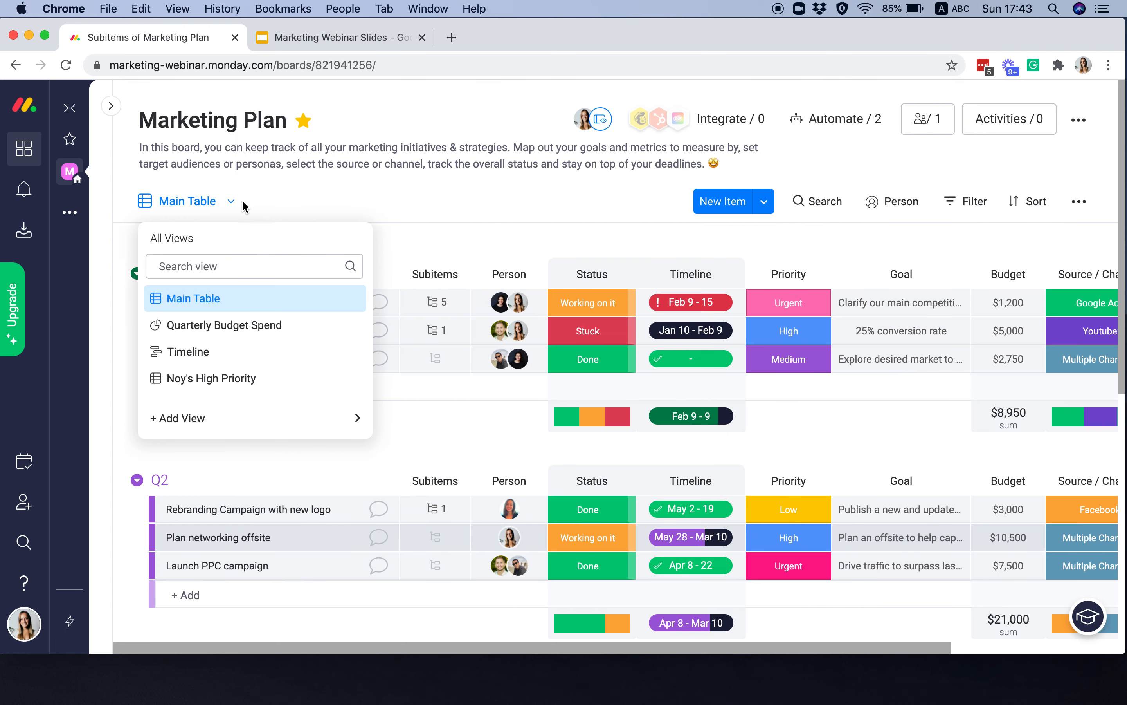
mouse_move(223, 411)
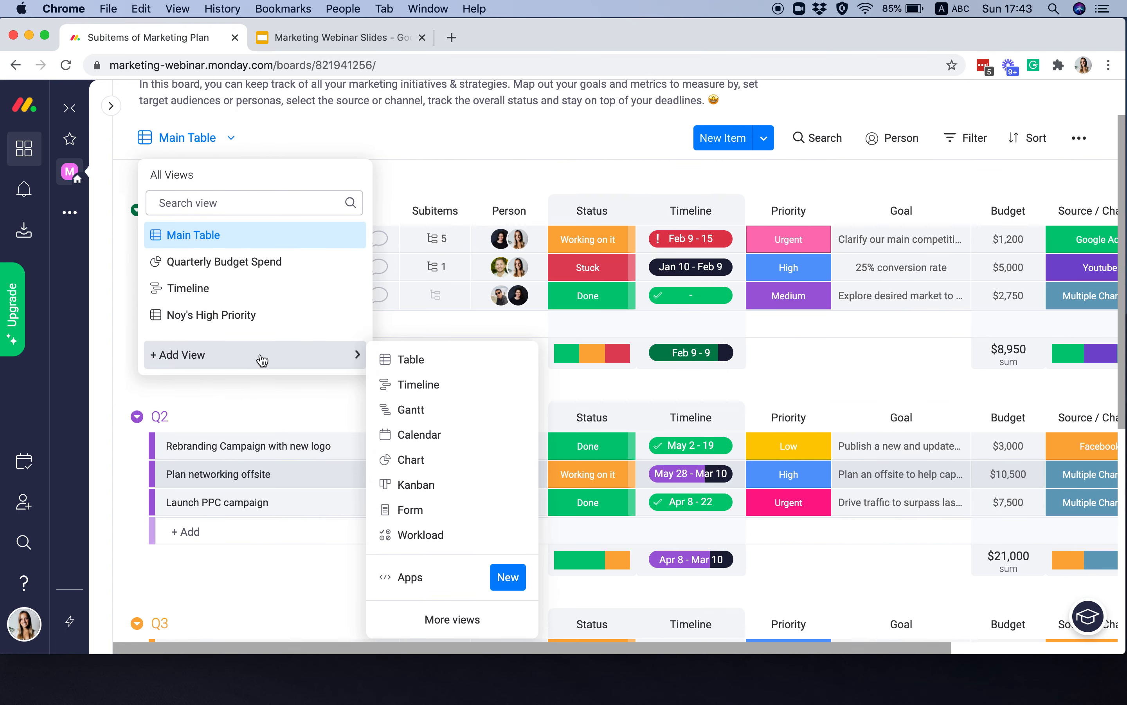
click(429, 626)
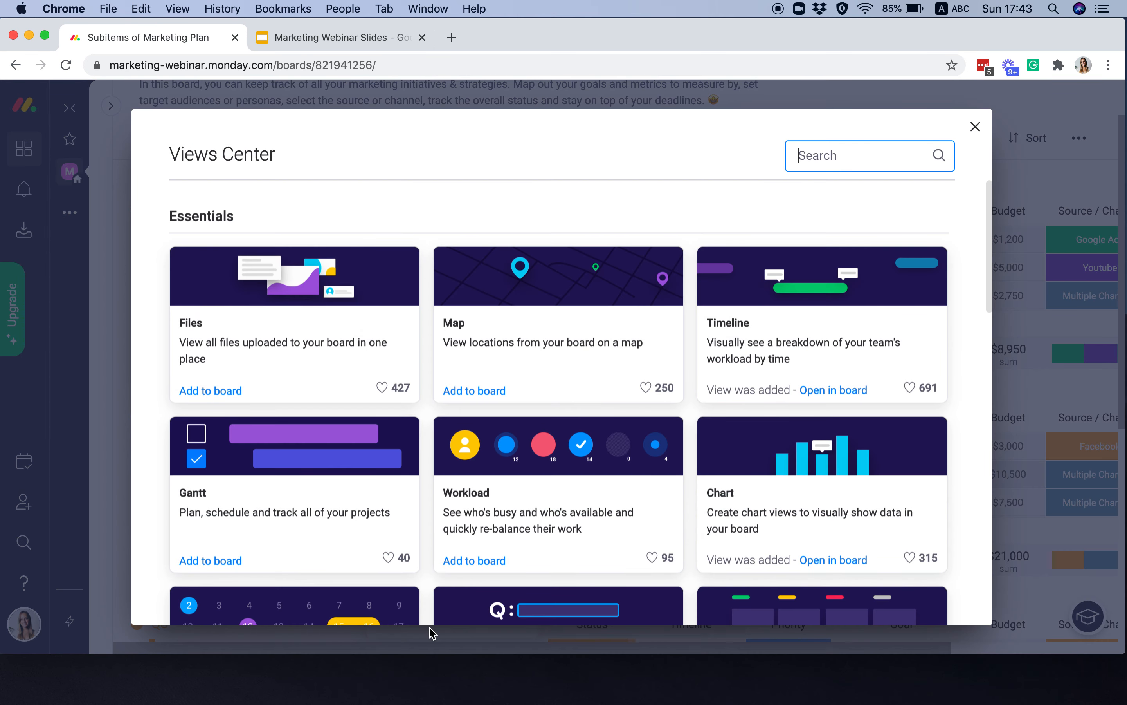
scroll(522, 535, down, 5)
scroll(522, 532, down, 3)
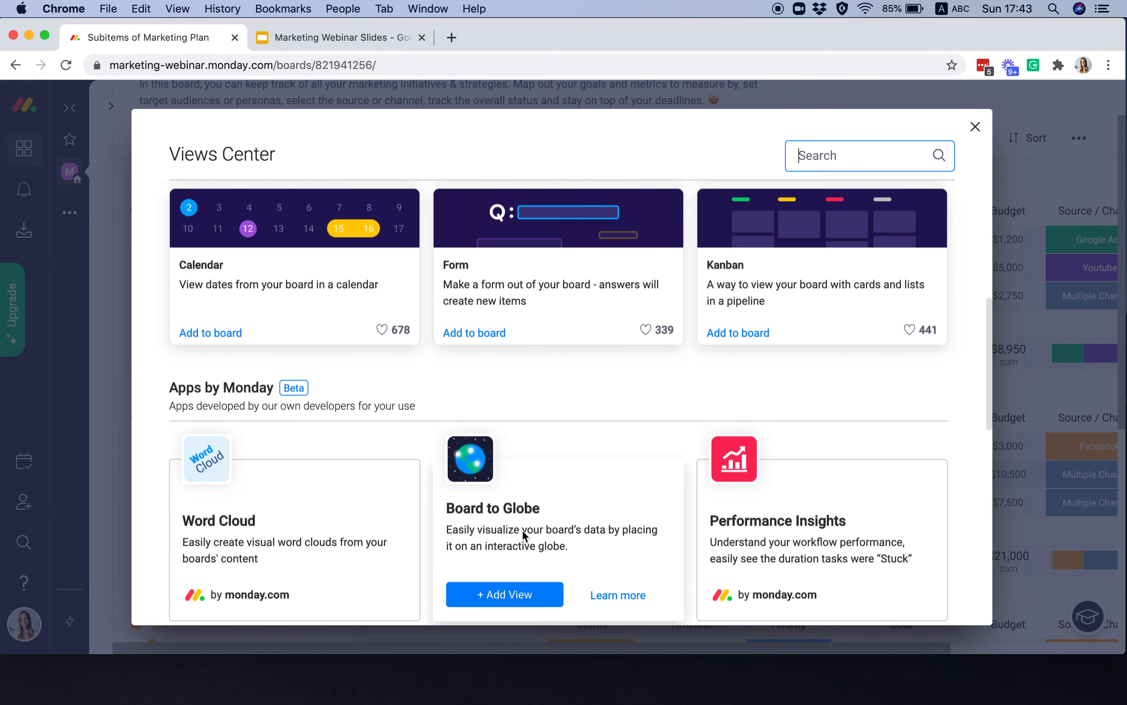
scroll(522, 532, down, 3)
scroll(522, 533, up, 7)
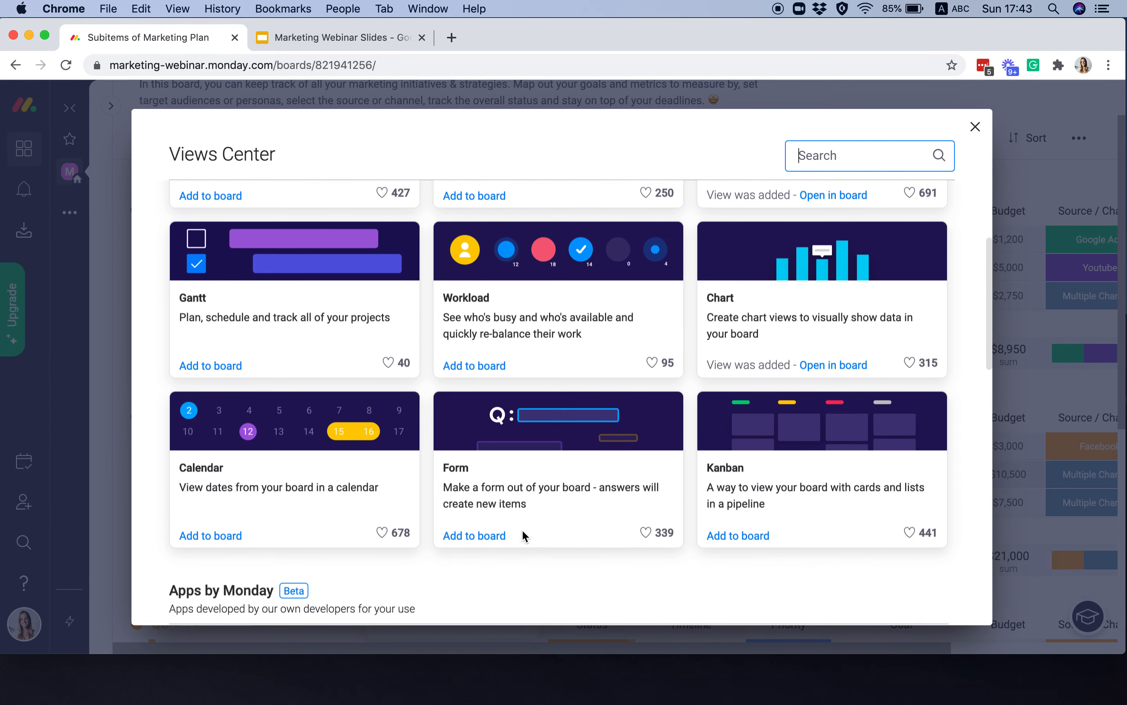
scroll(521, 531, up, 4)
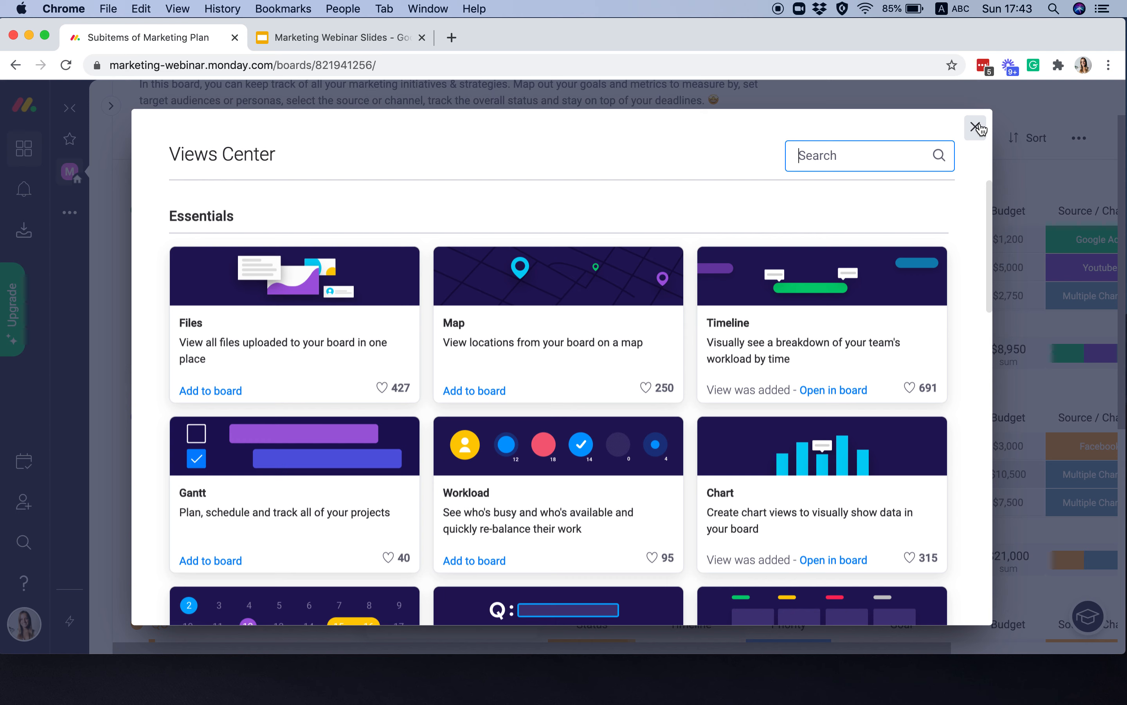
click(976, 127)
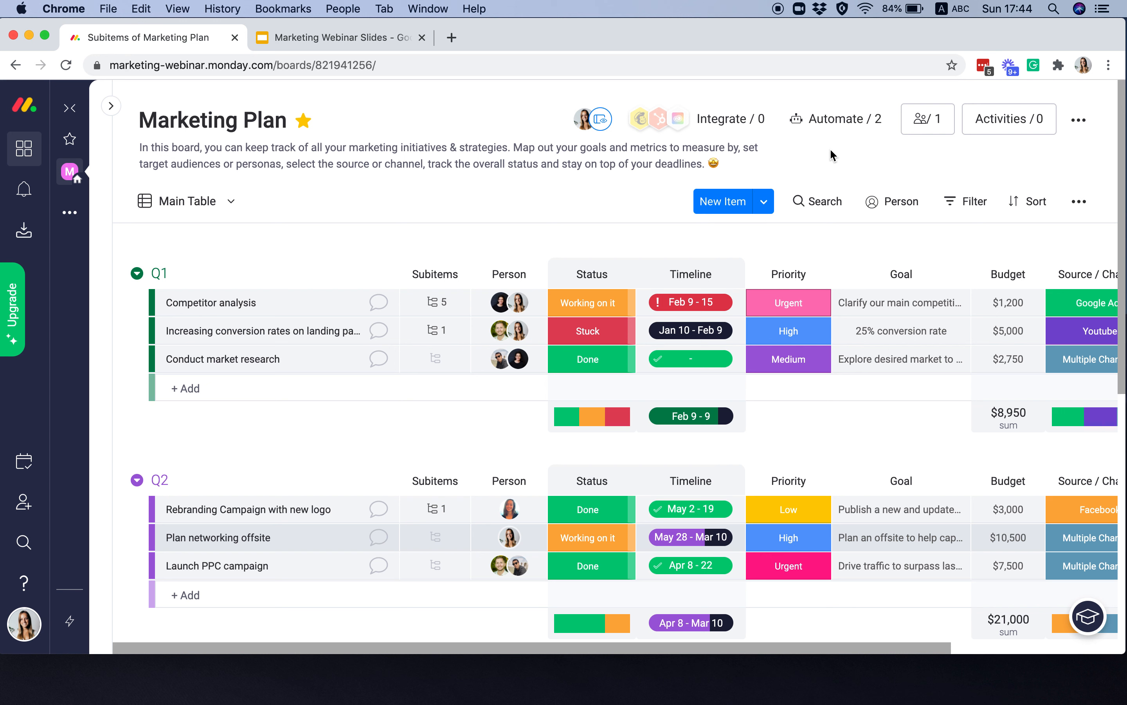
Review the board's automations and browse the Automations Center's Basic, Featured and Custom categories.
click(825, 122)
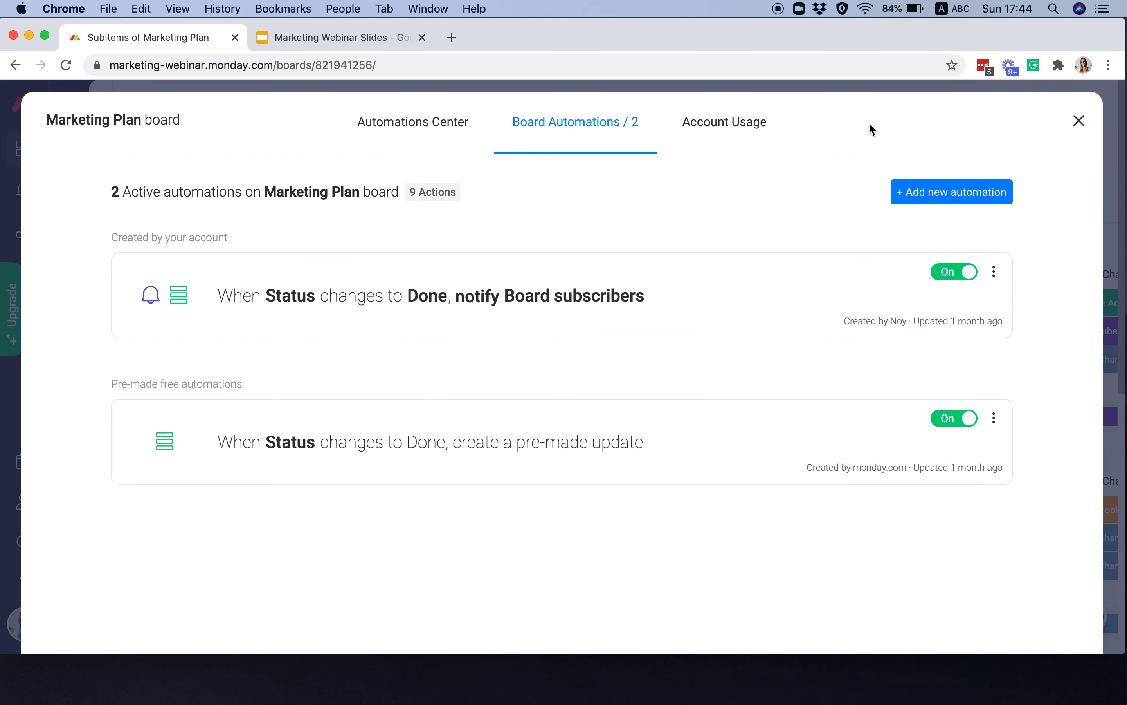
click(925, 198)
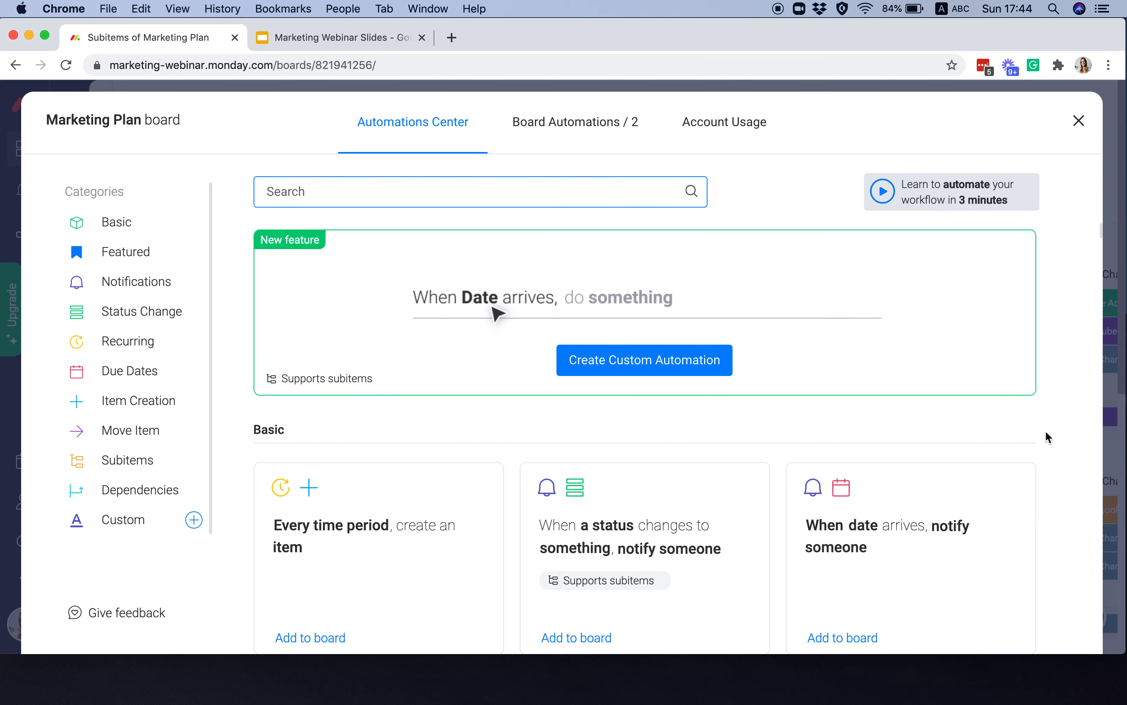
scroll(1046, 431, down, 3)
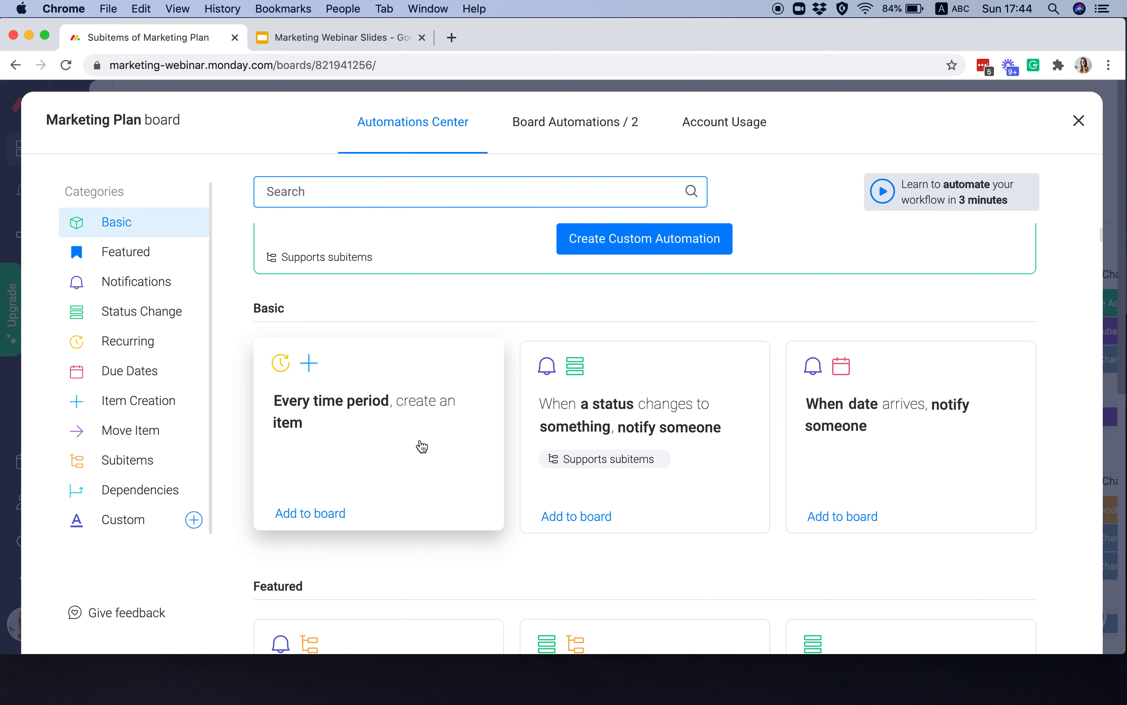
scroll(1052, 396, down, 2)
scroll(1052, 396, down, 5)
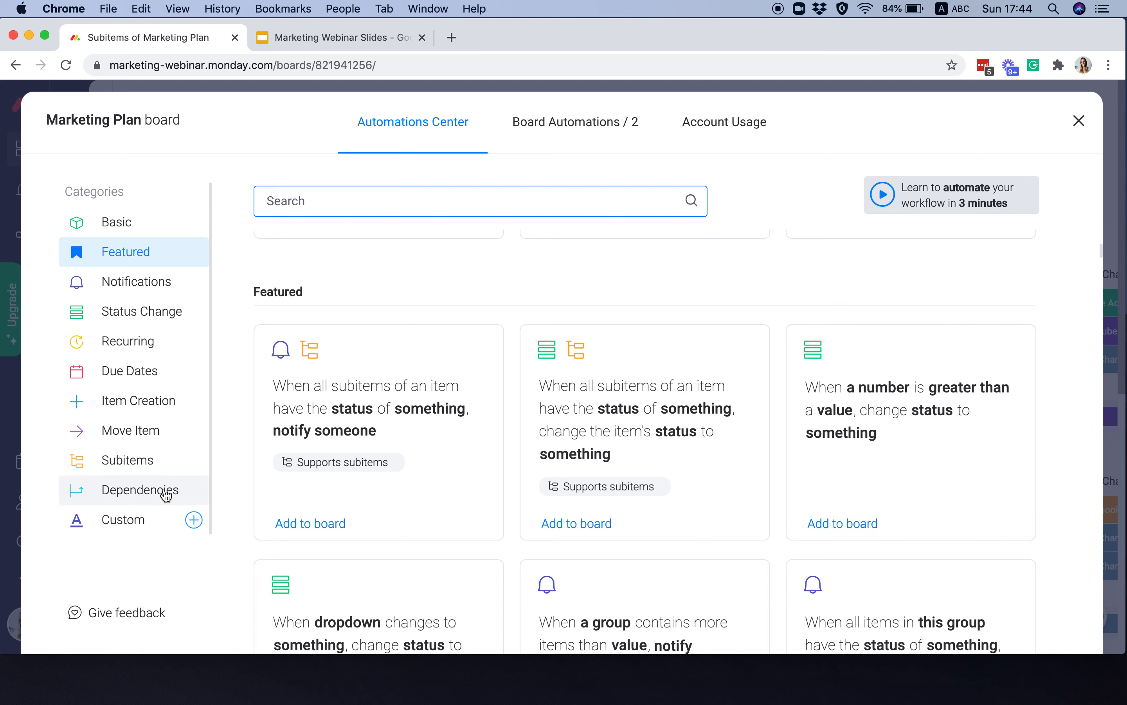
click(170, 529)
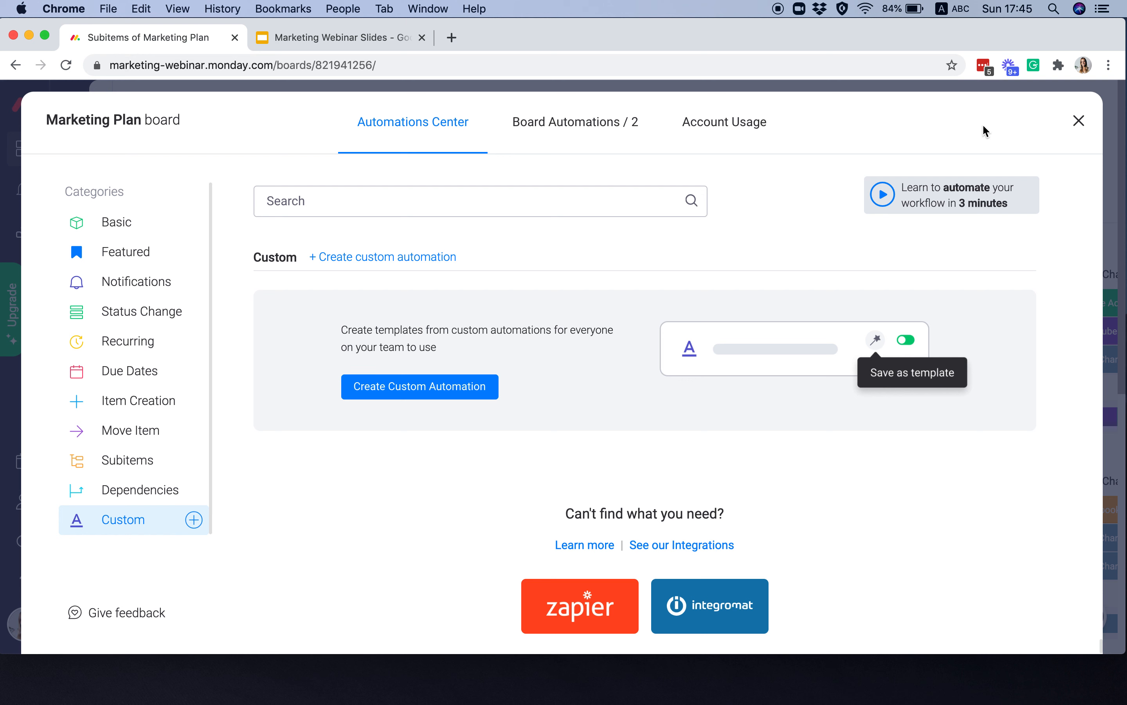
Open the board automation that notifies board subscribers when Status changes to Done, and examine its column and status value choices.
click(571, 138)
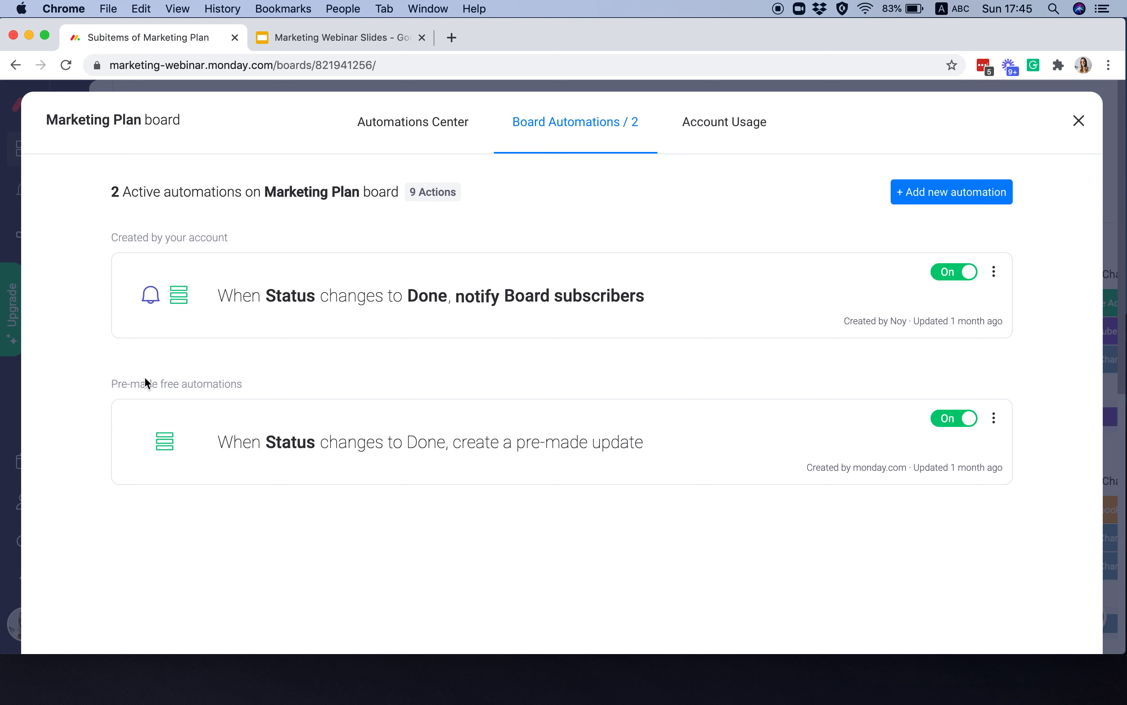
click(377, 317)
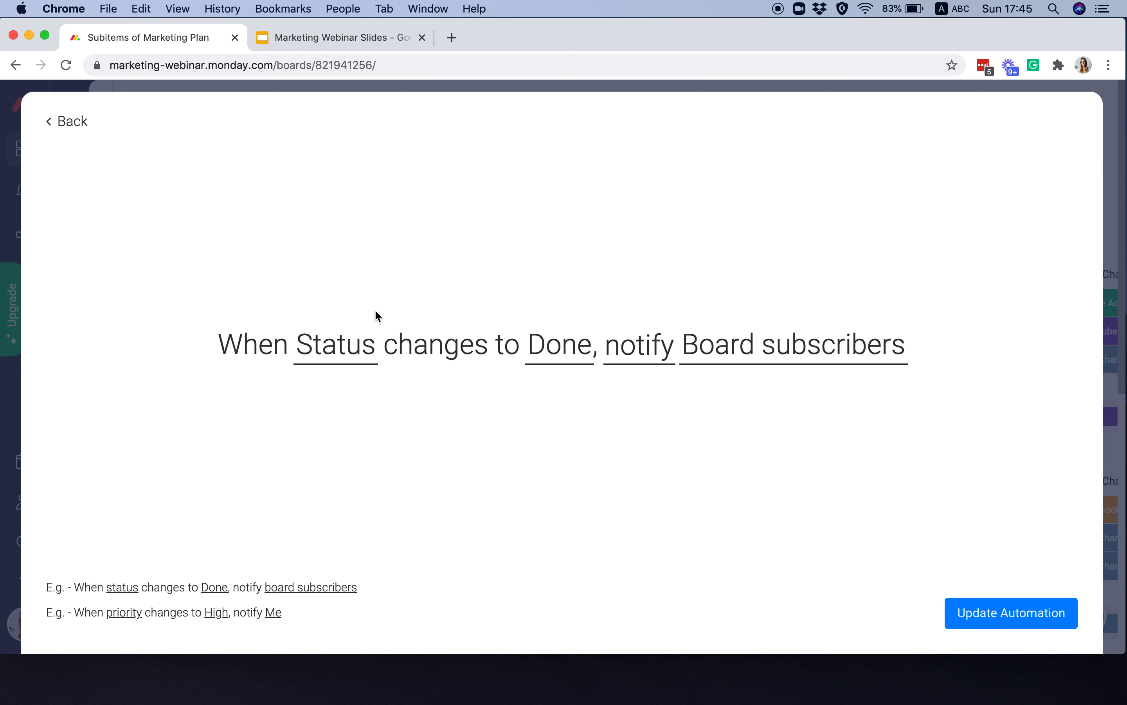
click(341, 353)
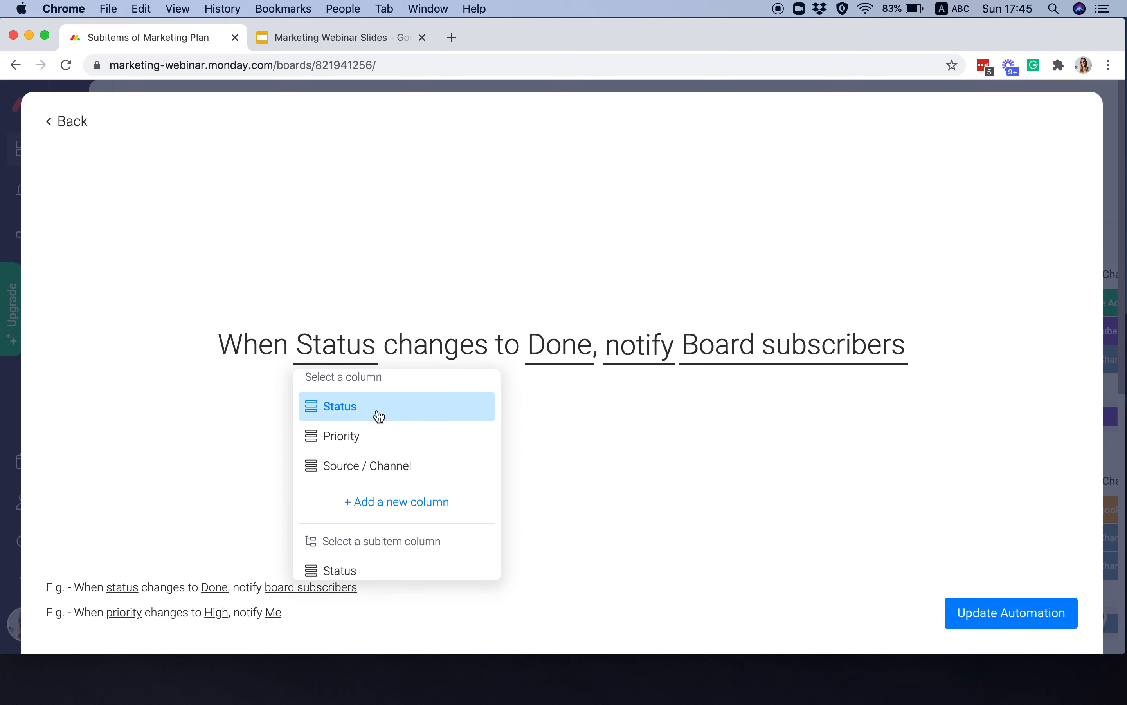
click(454, 294)
click(335, 350)
click(572, 358)
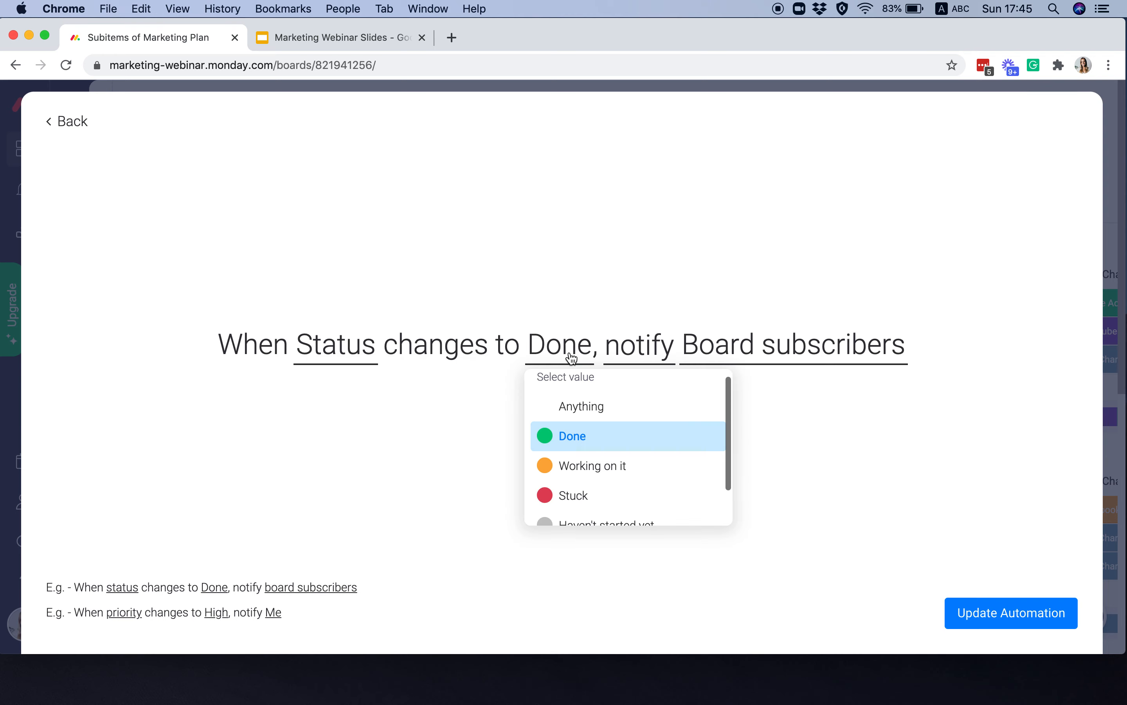
Examine the automation's notification message, its autopopulate fields, and the choices for who to notify.
click(635, 352)
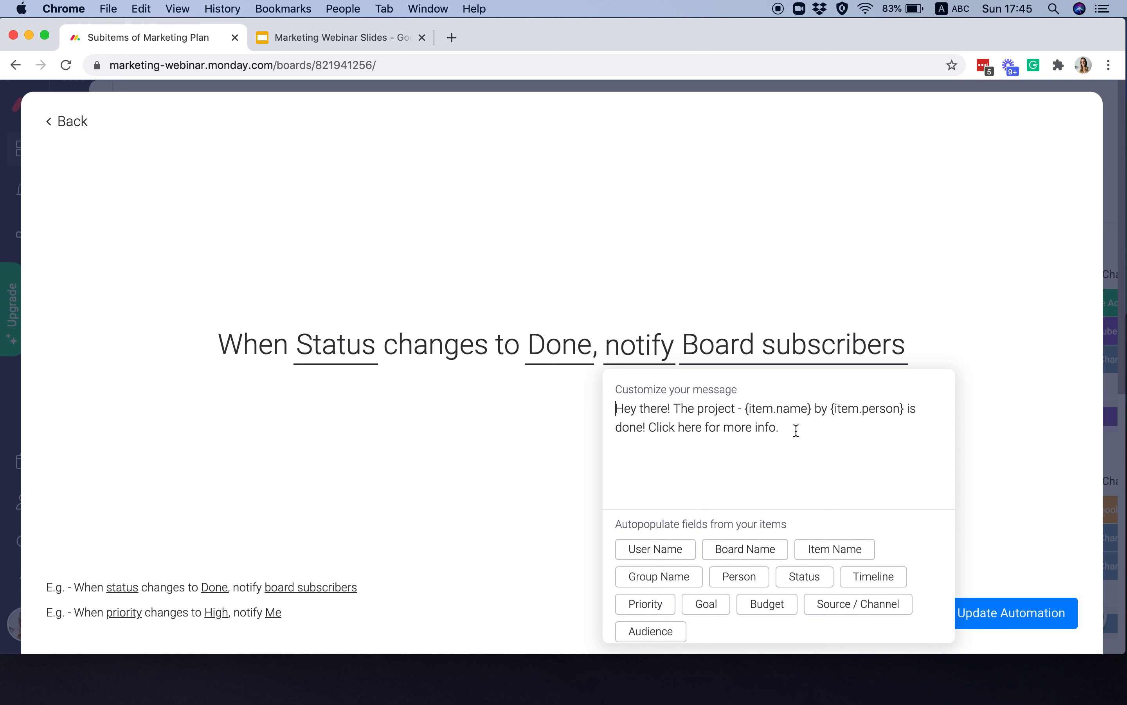
click(792, 344)
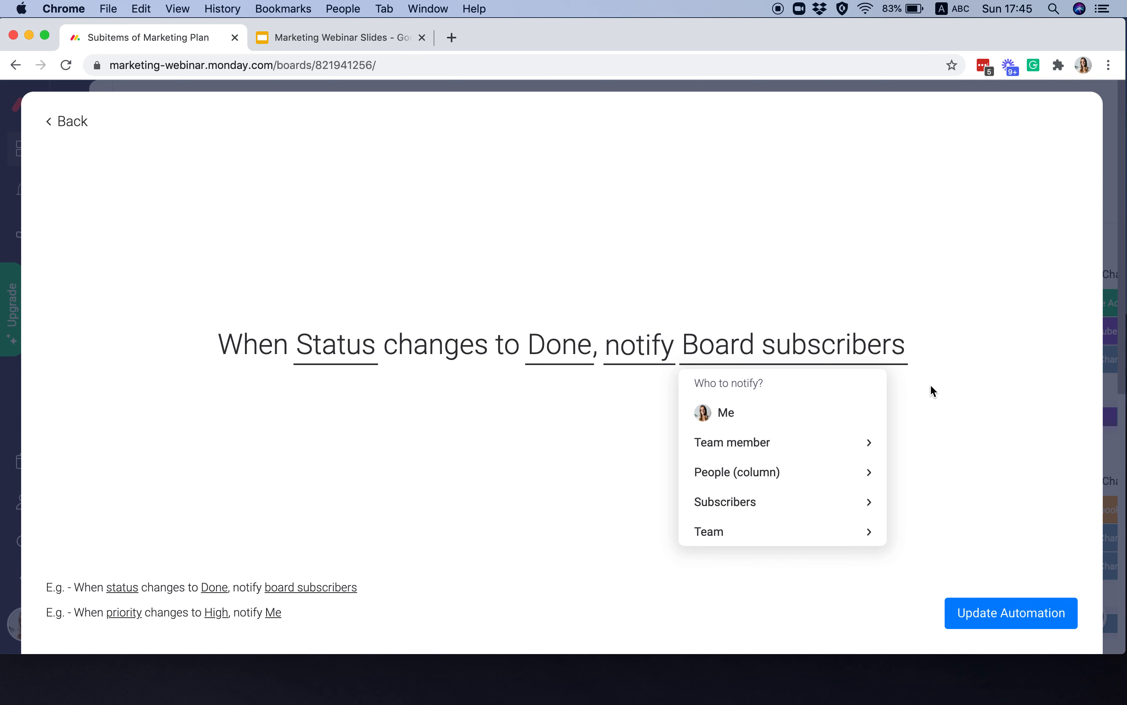
click(637, 346)
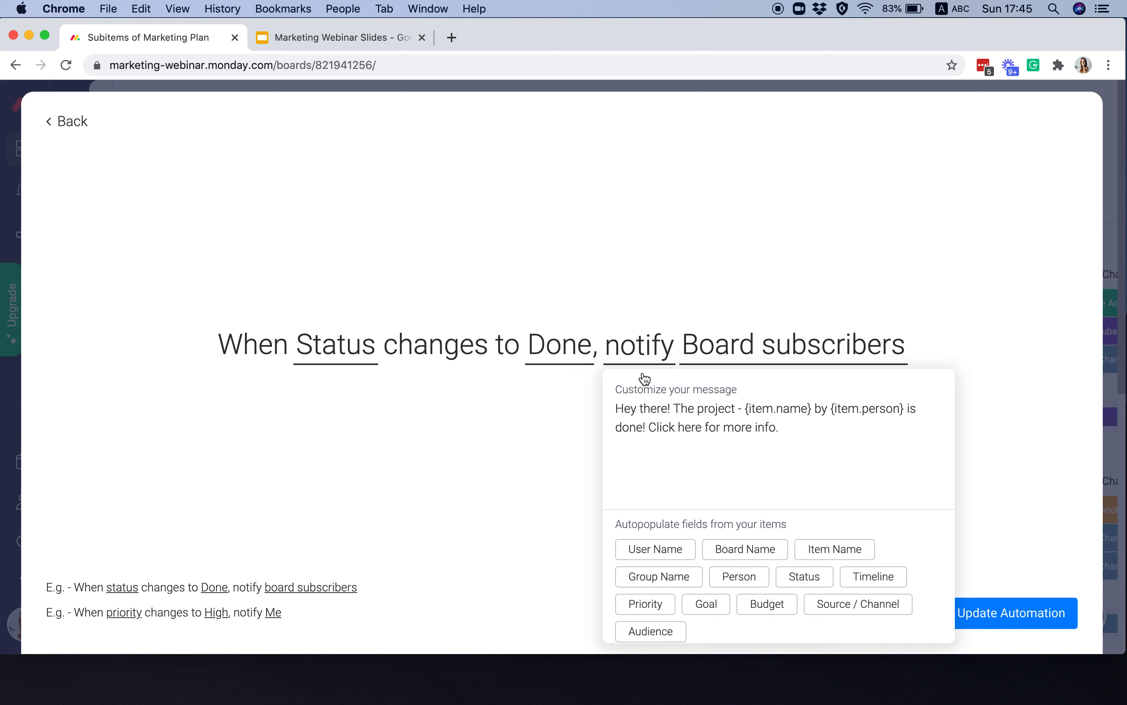
Examine the item name and person placeholders in the notification message, then return to the board automations without updating the automation.
drag(813, 409, 744, 409)
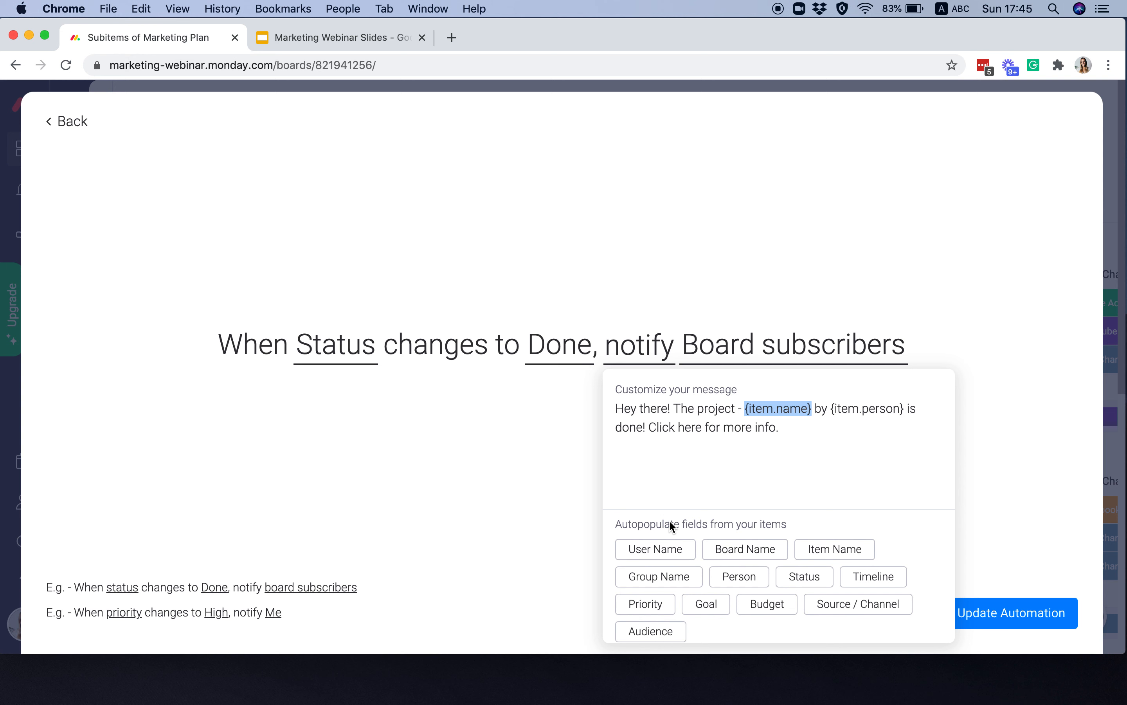
click(852, 431)
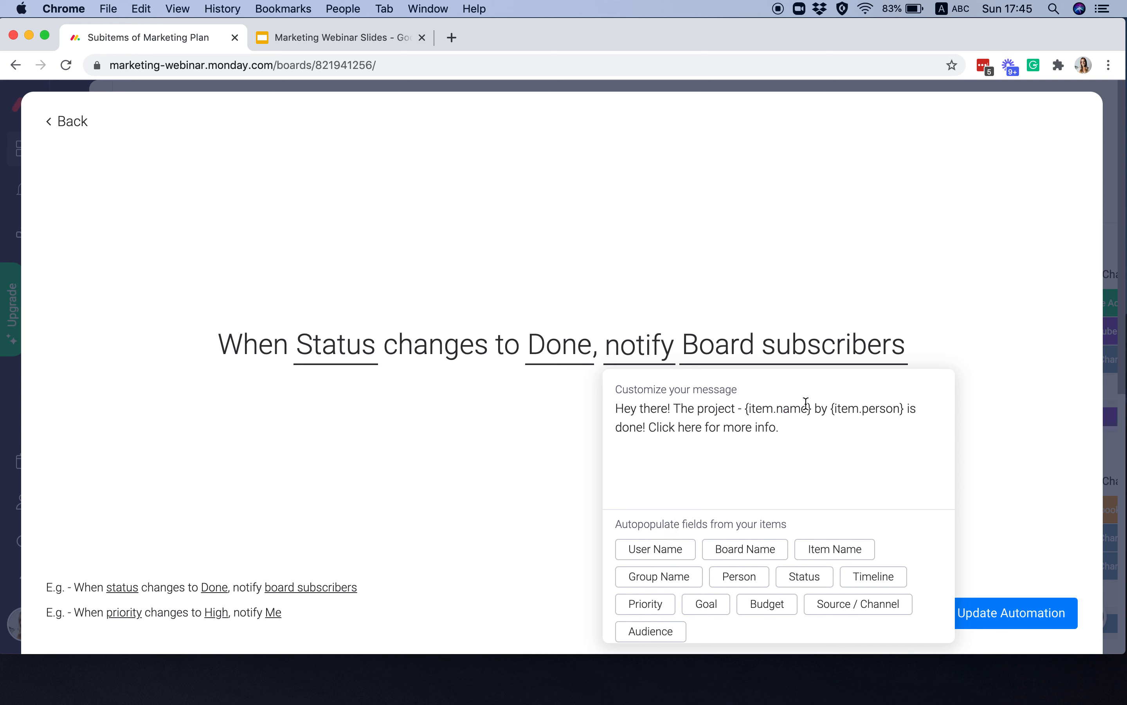
triple_click(812, 430)
click(827, 453)
click(953, 249)
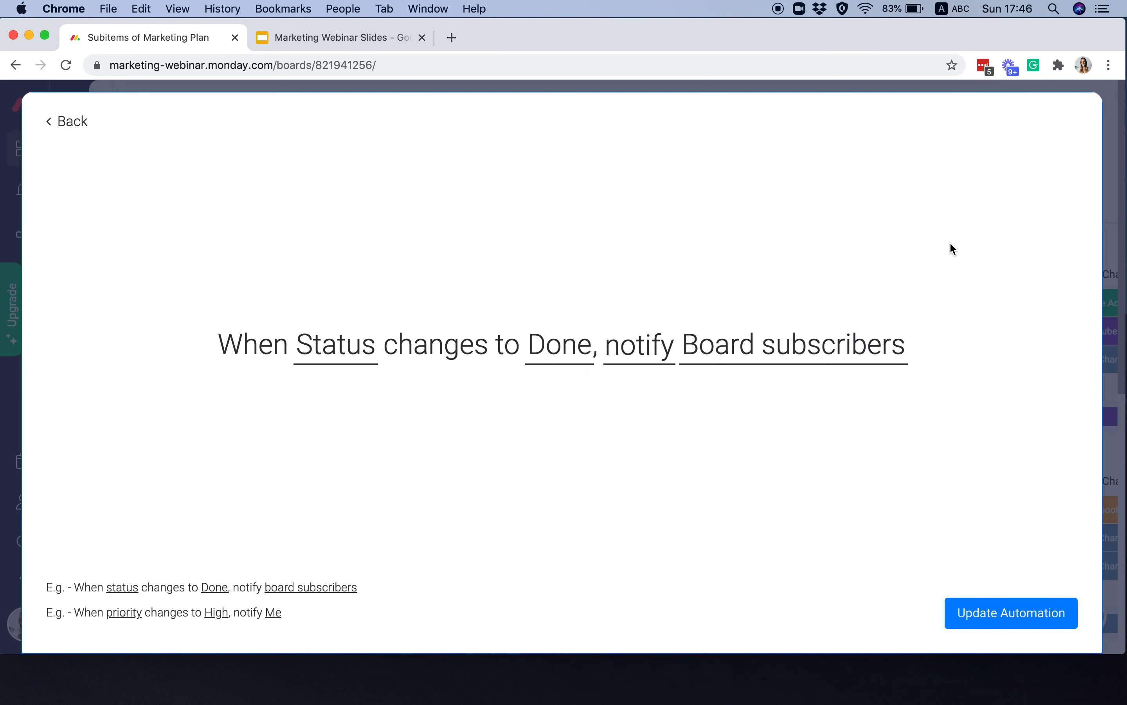
click(78, 125)
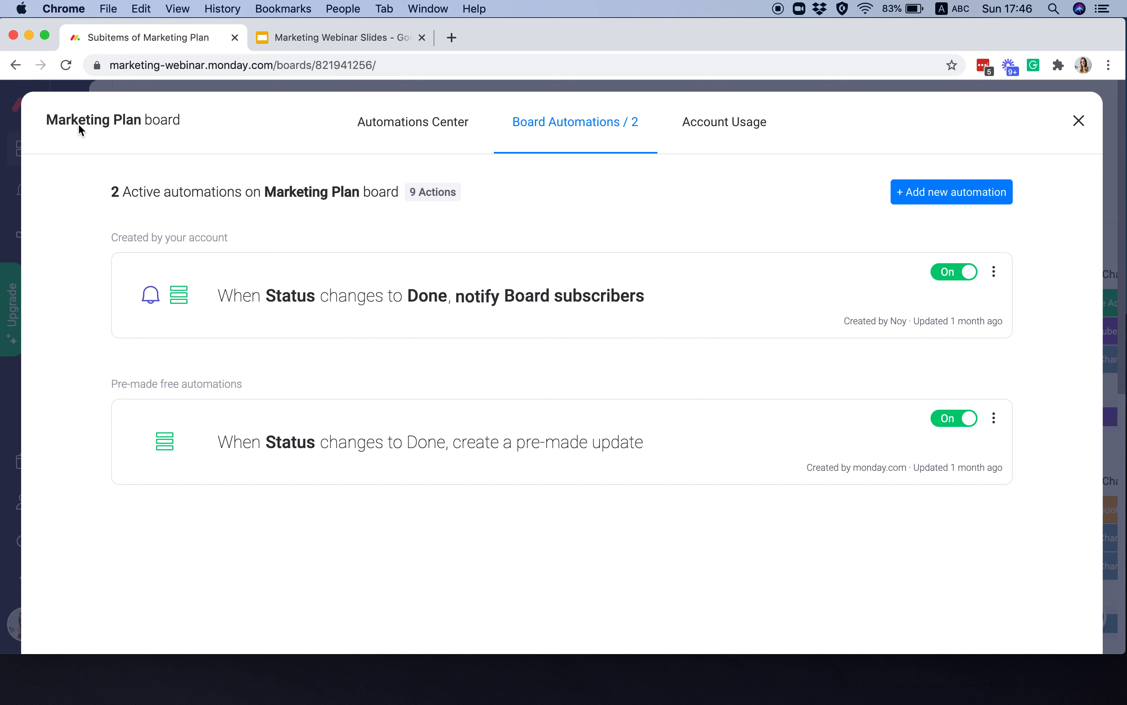
Browse the Basic and Featured automation recipes available for a new automation and close the Automations Center without adding one.
click(916, 203)
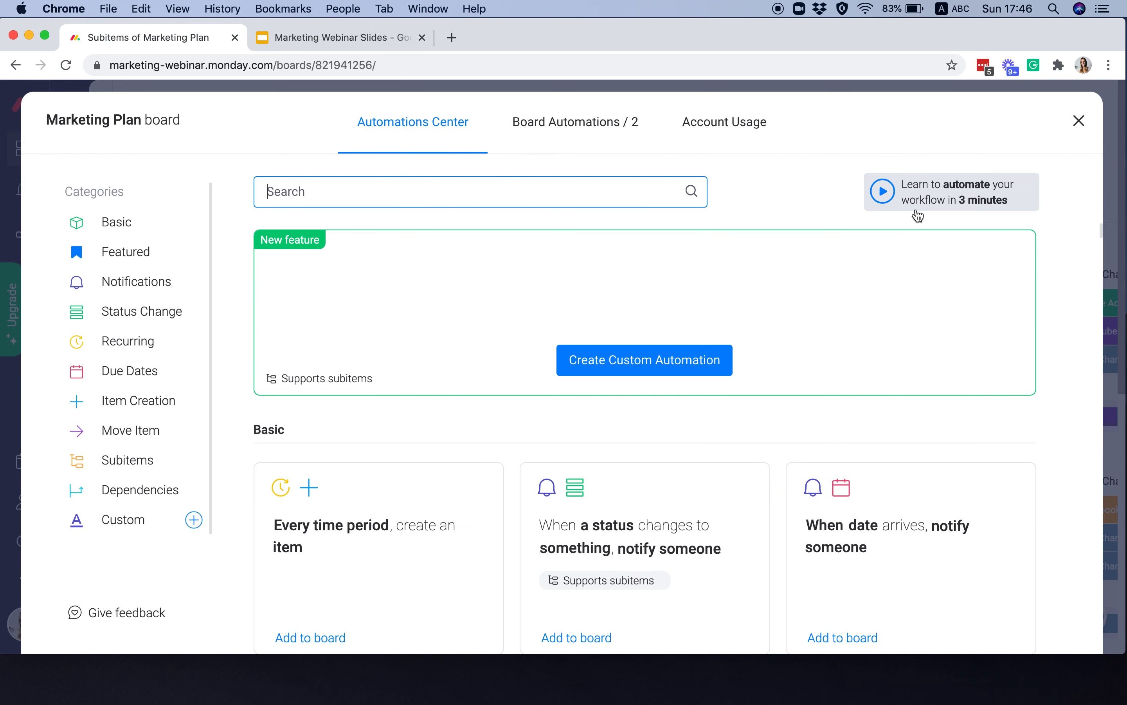
scroll(1064, 532, down, 5)
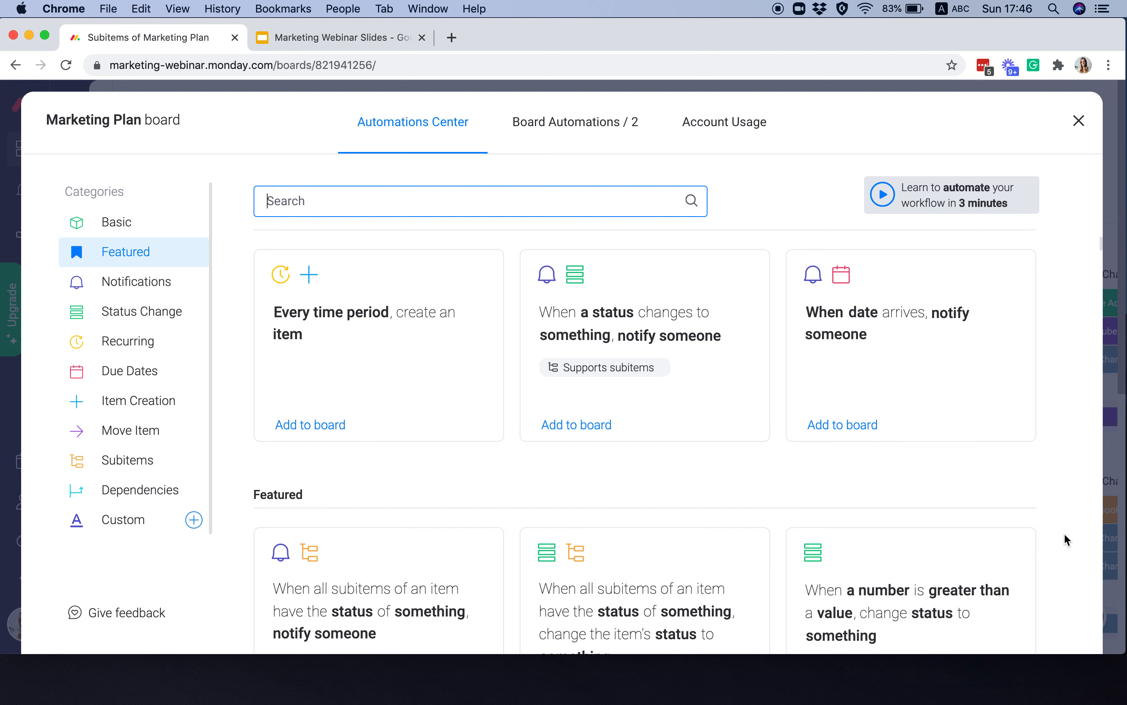
scroll(1065, 535, down, 4)
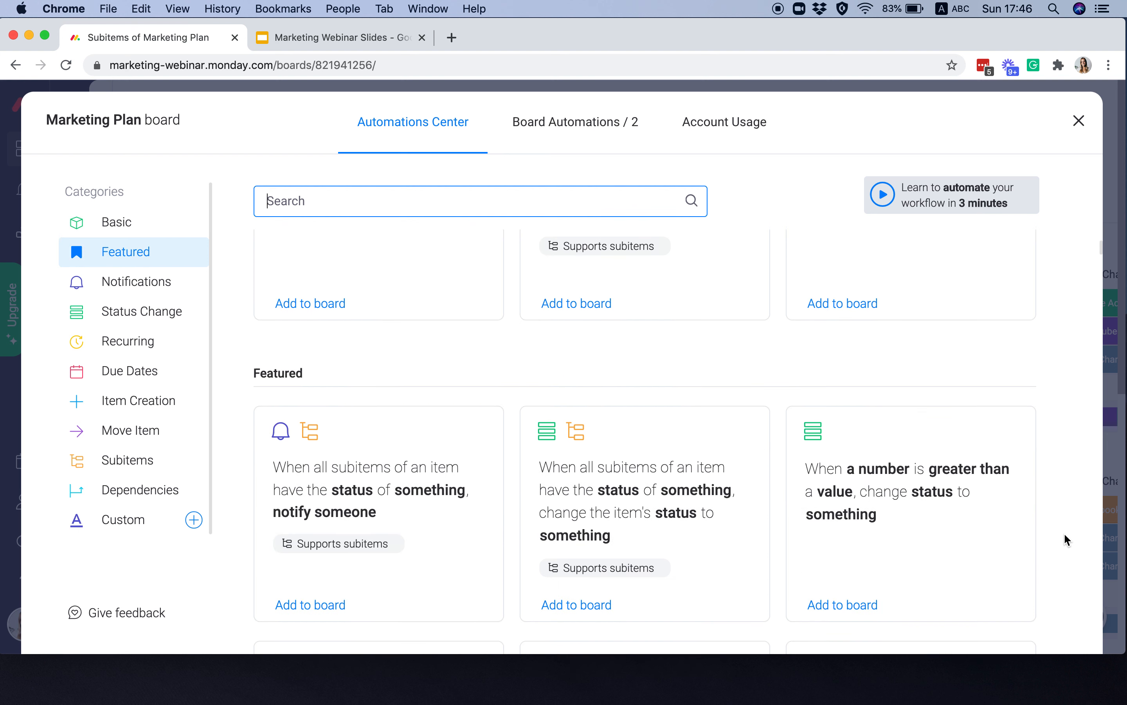
scroll(1064, 533, down, 10)
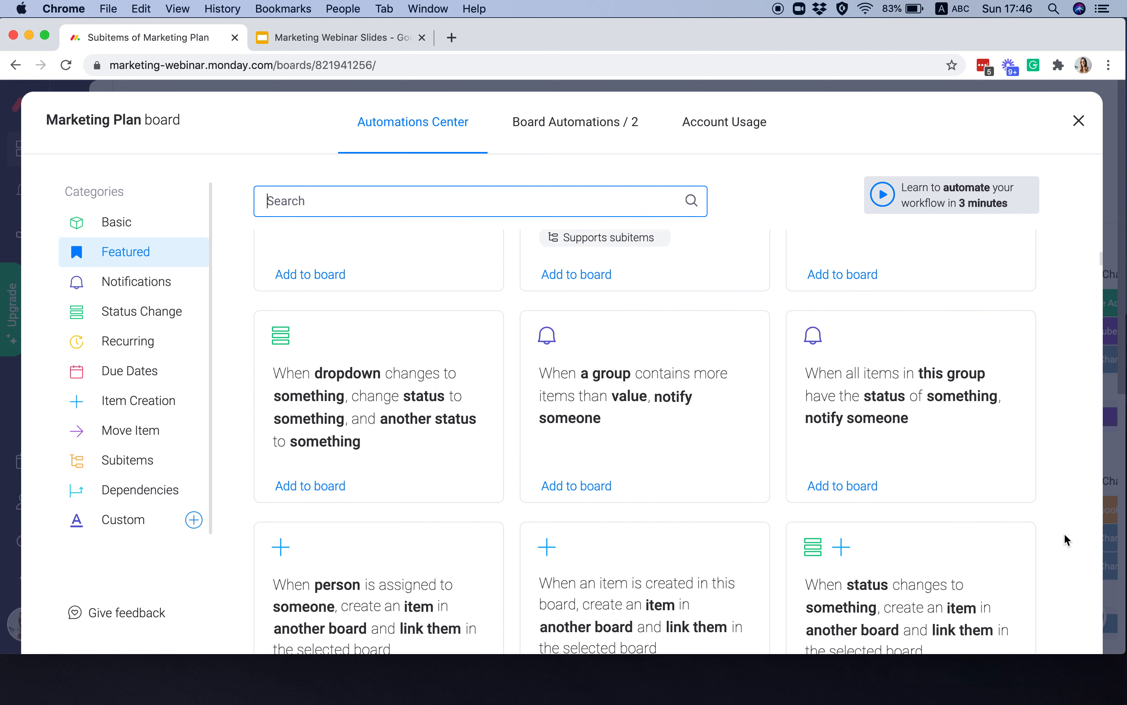
scroll(1064, 532, up, 20)
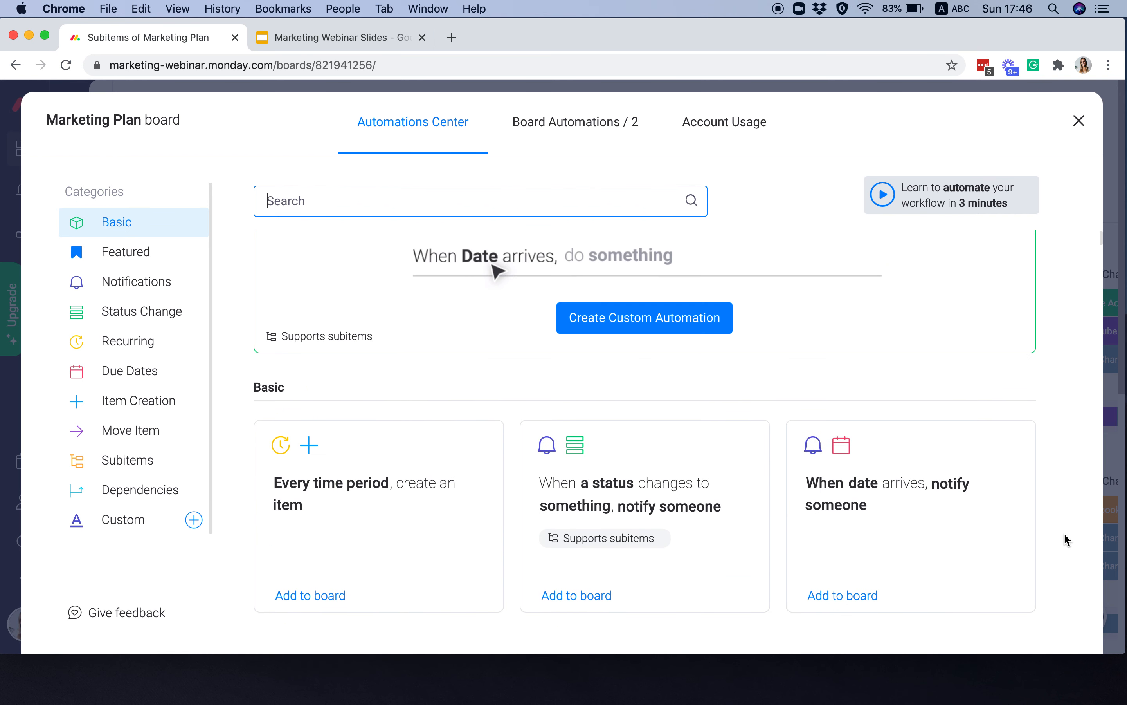
click(1081, 122)
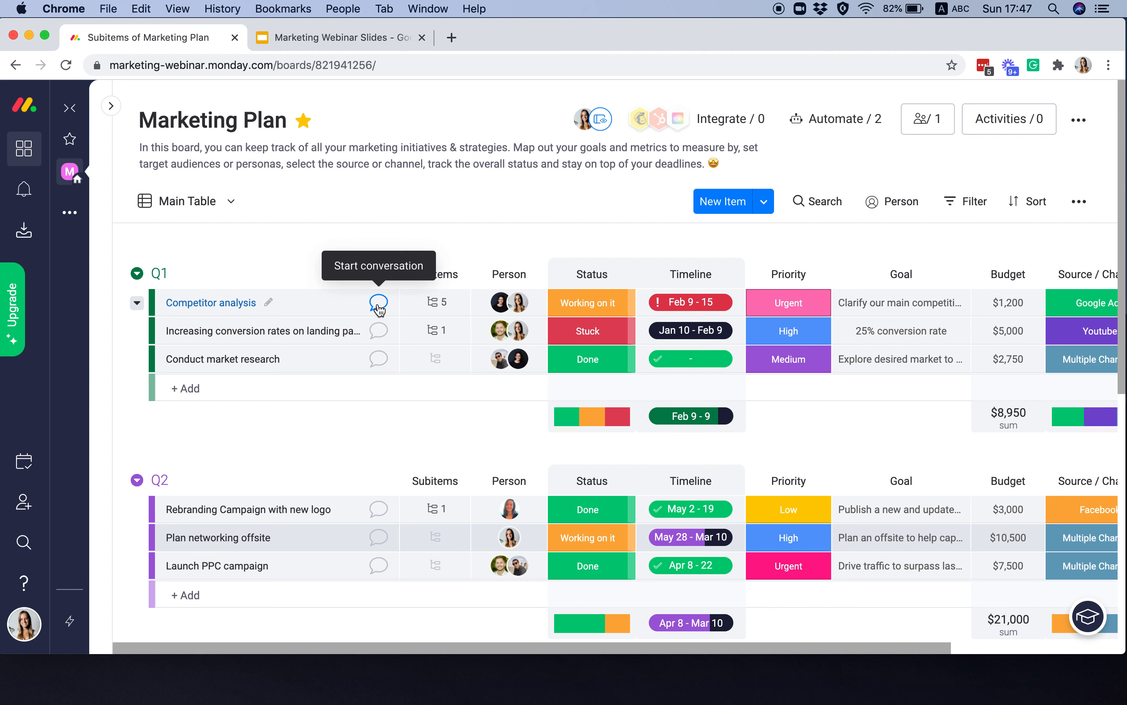
Open the updates of the Competitor analysis item in group Q1 and start a new update.
mouse_move(521, 309)
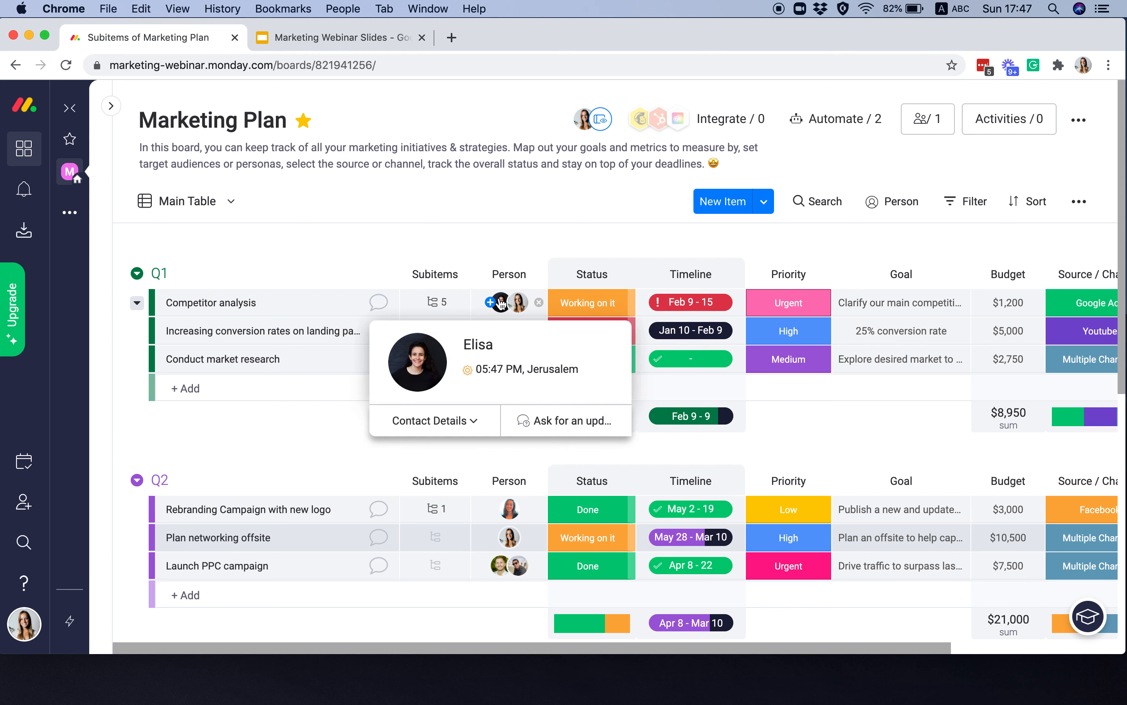
click(379, 303)
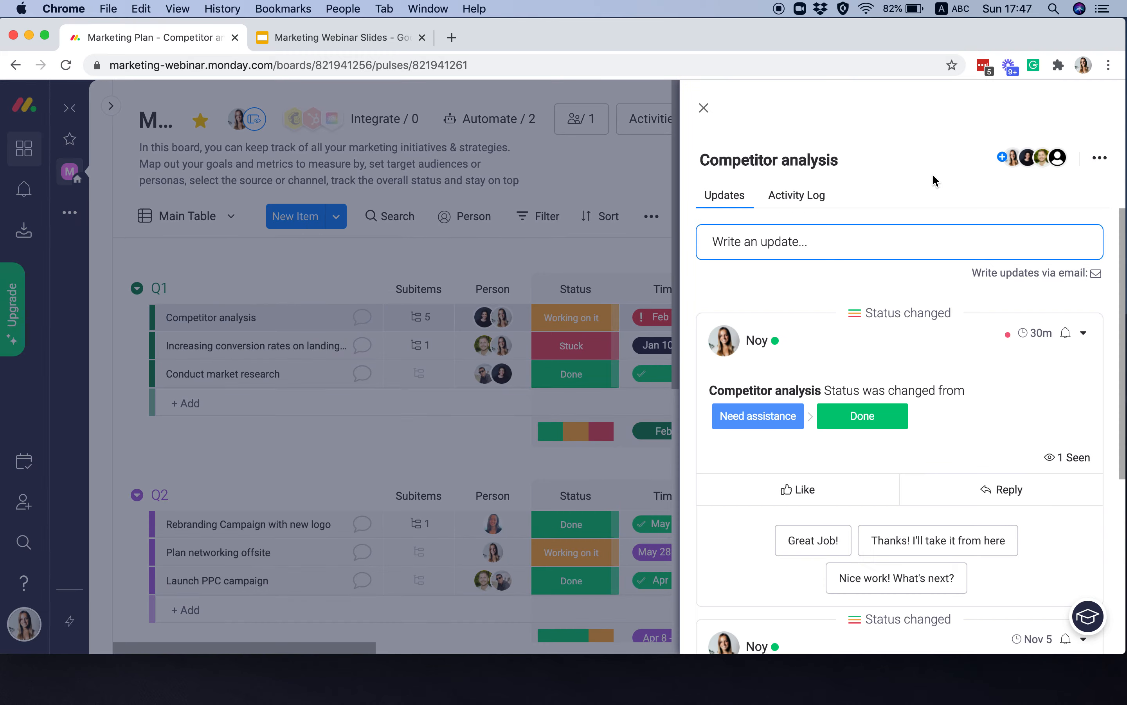
click(936, 247)
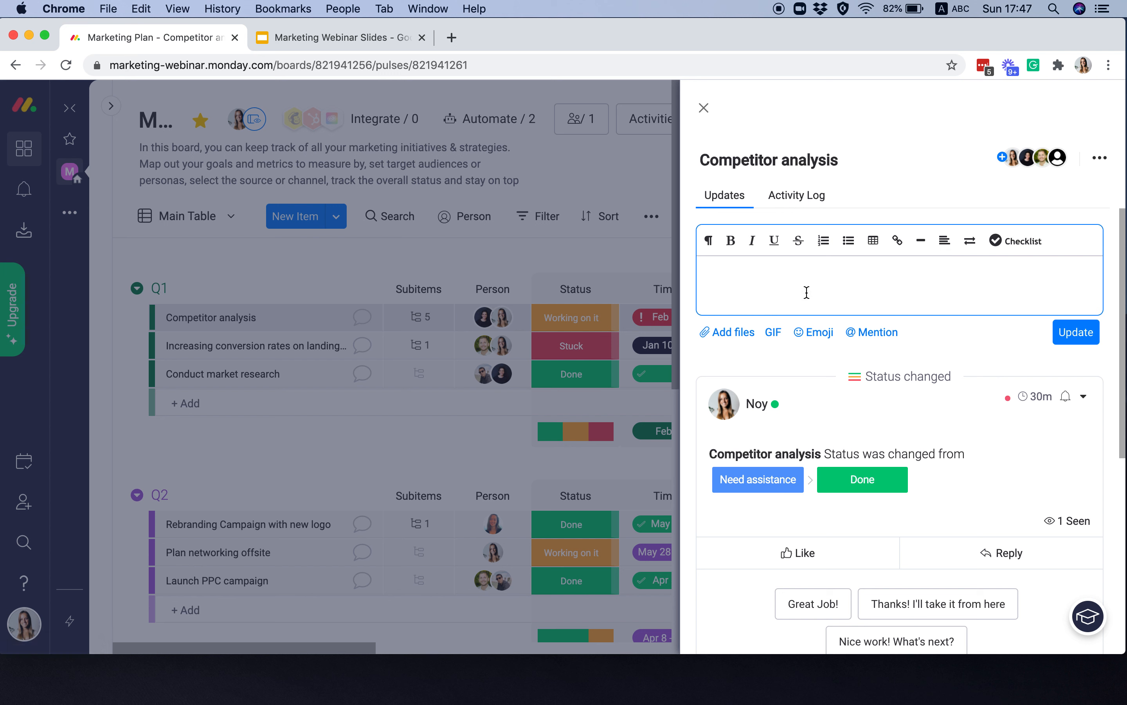
Examine the update editor's file sources, GIF library and mention choices, leaving the update empty.
click(737, 335)
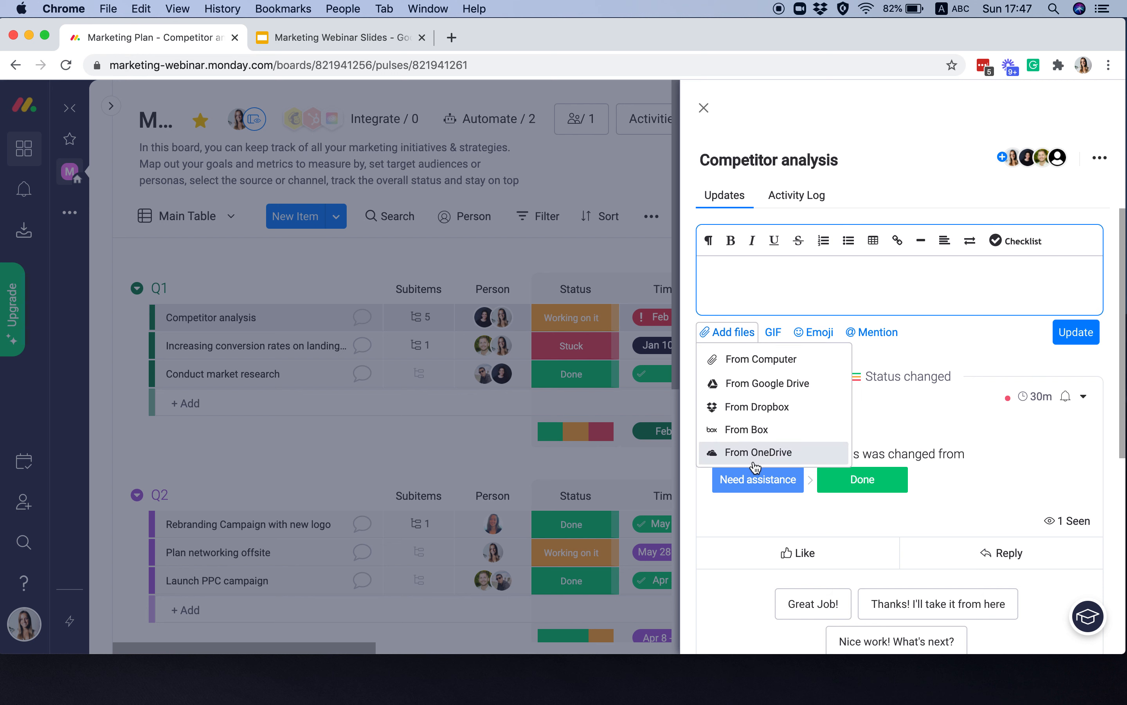
click(771, 333)
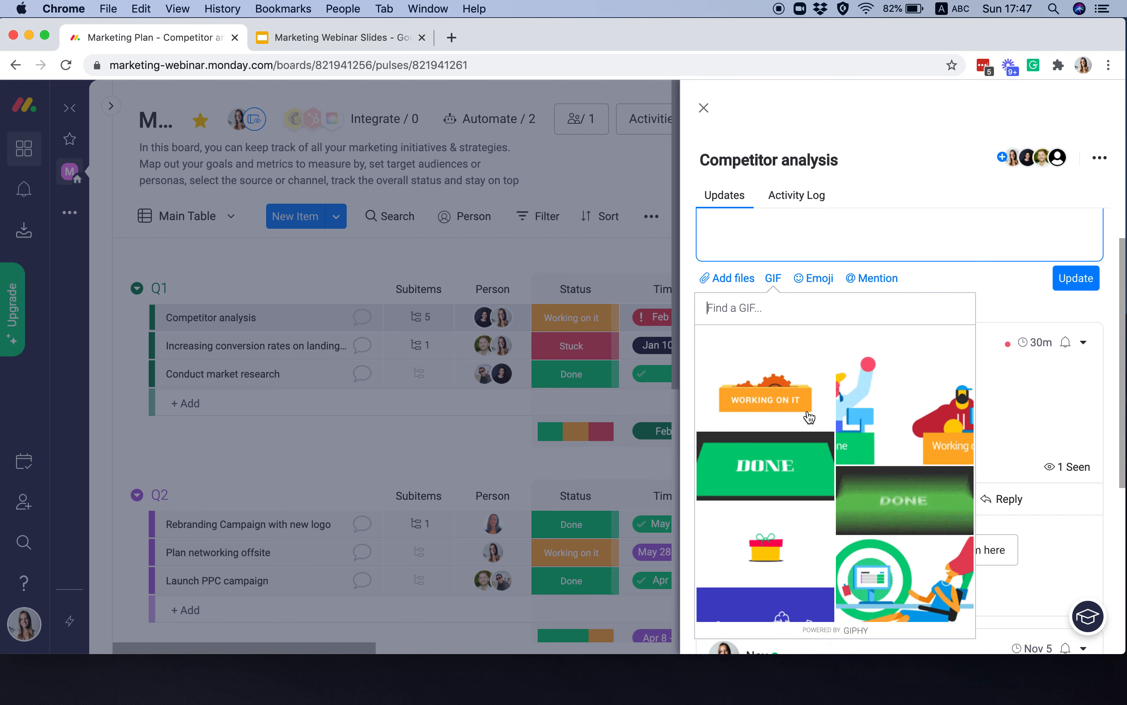
click(875, 279)
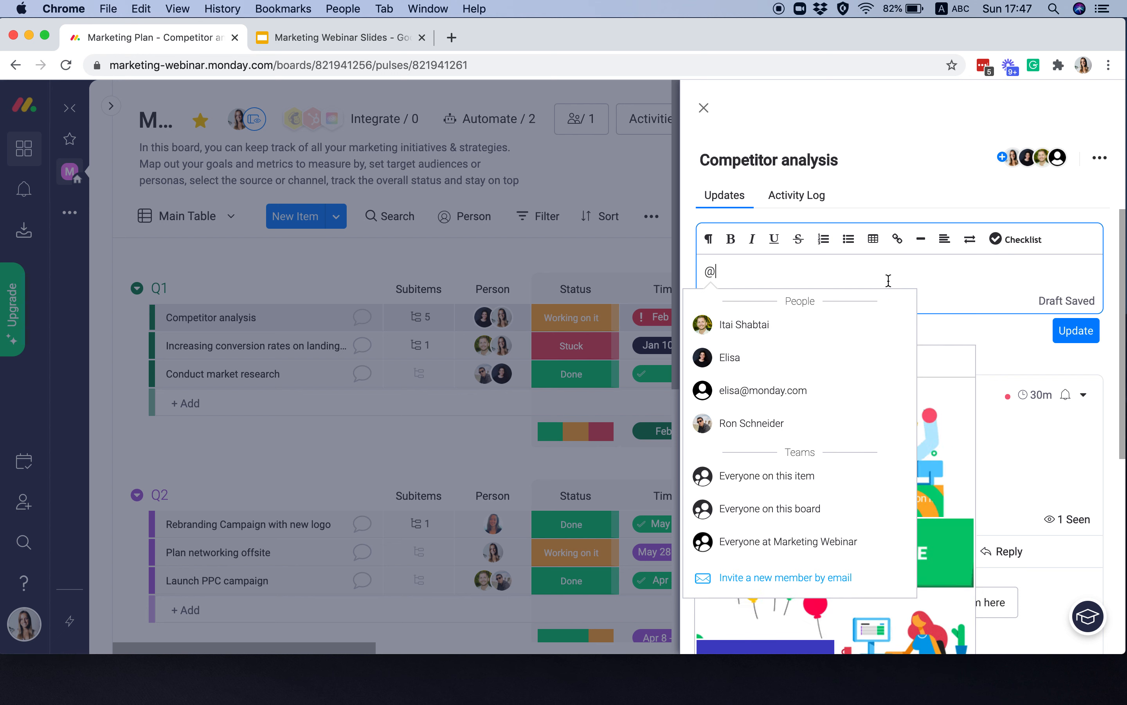
key(BackSpace)
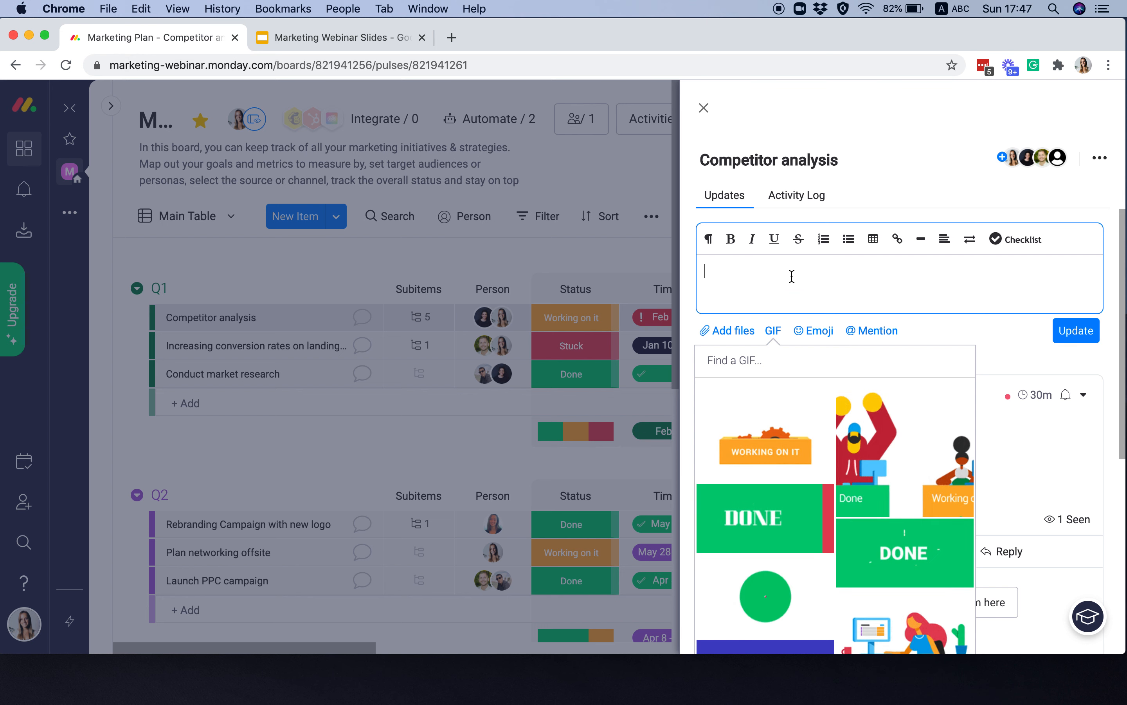
click(868, 295)
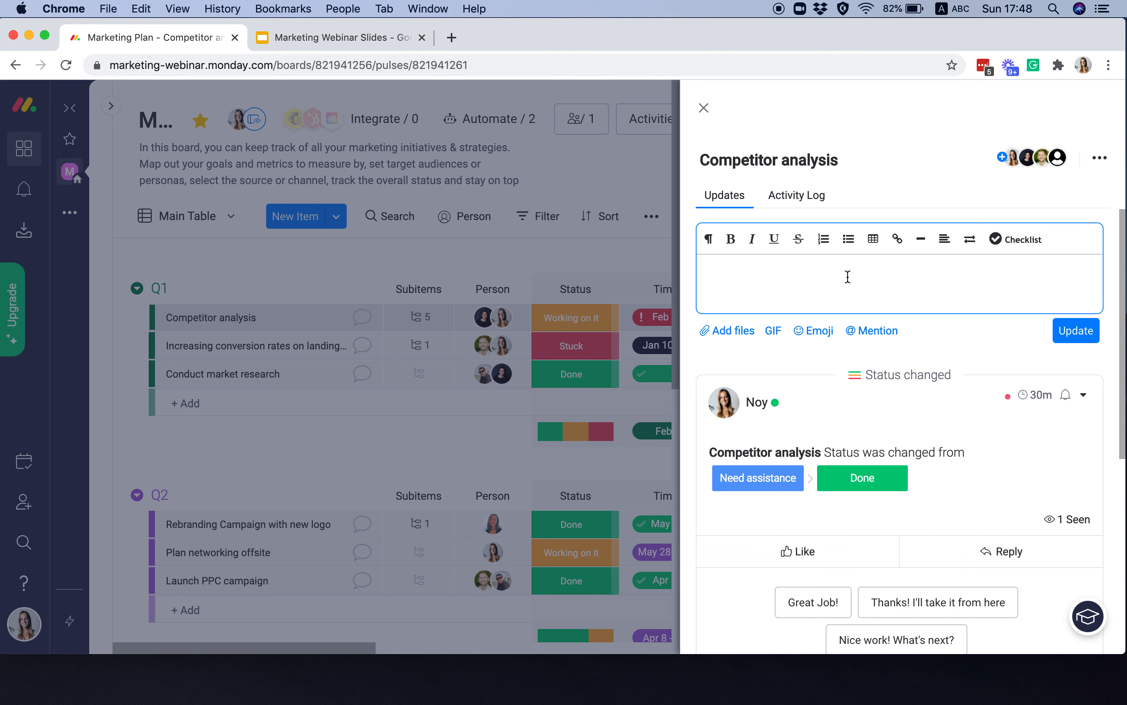
Write an update greeting and mentioning the assigned teammate: "can you please upload the initial competitor analysis file? Thanks!".
text(Hi @elis)
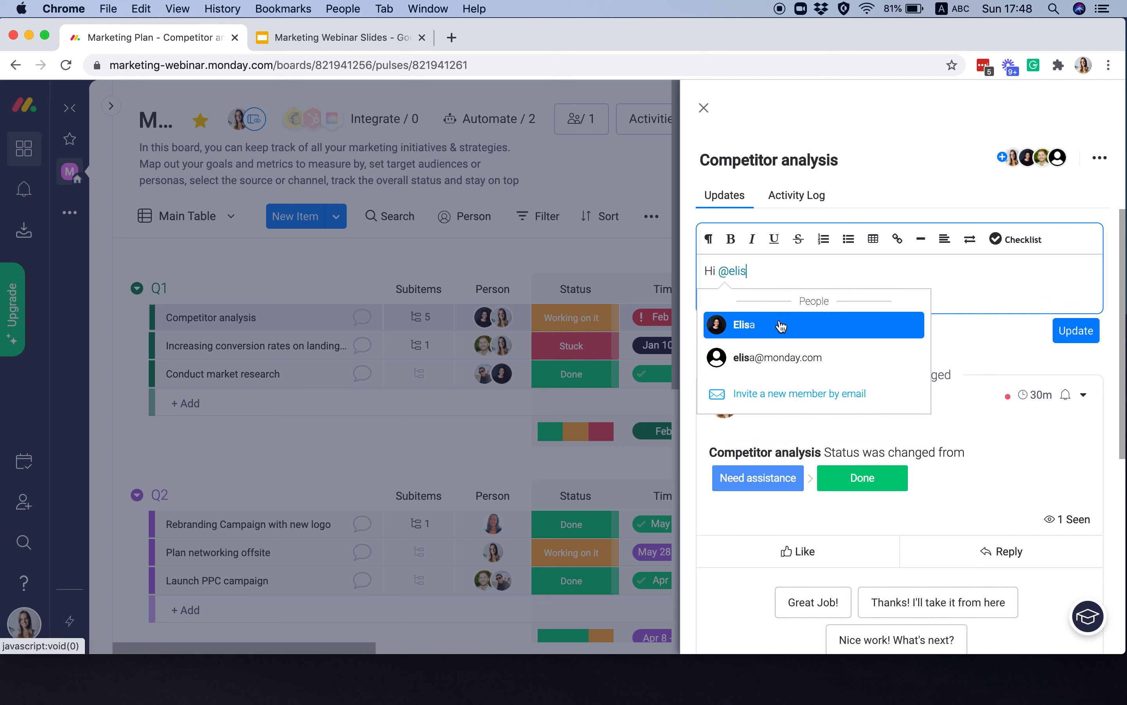
click(779, 323)
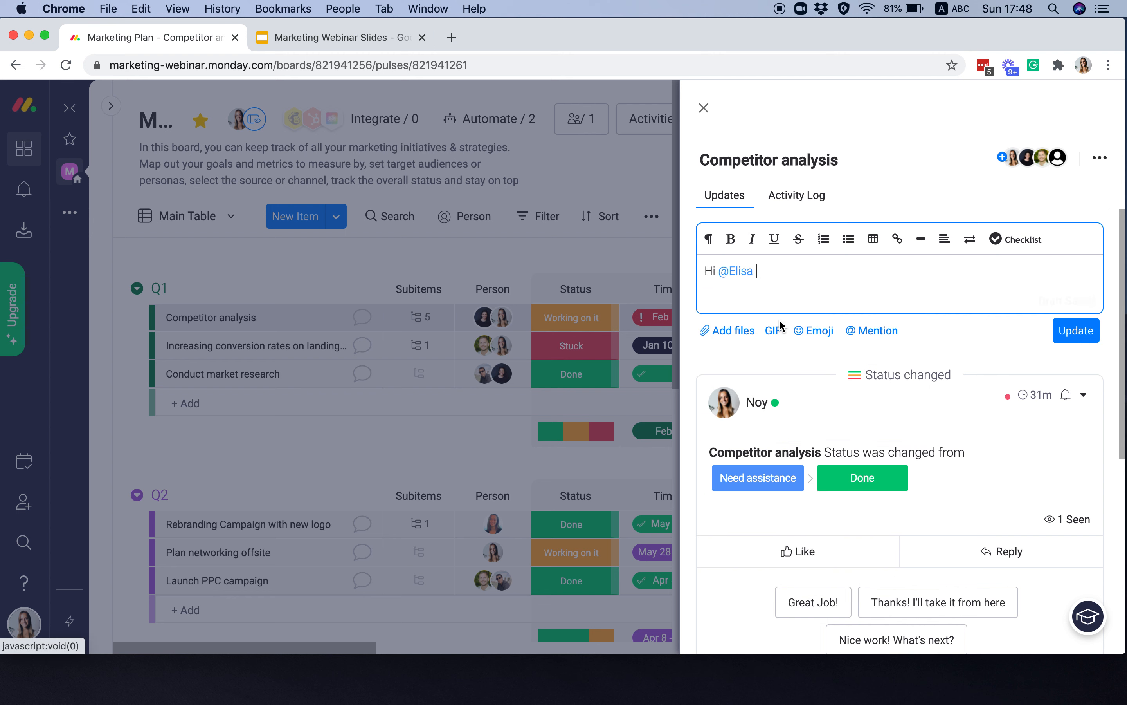
text(, can you pl)
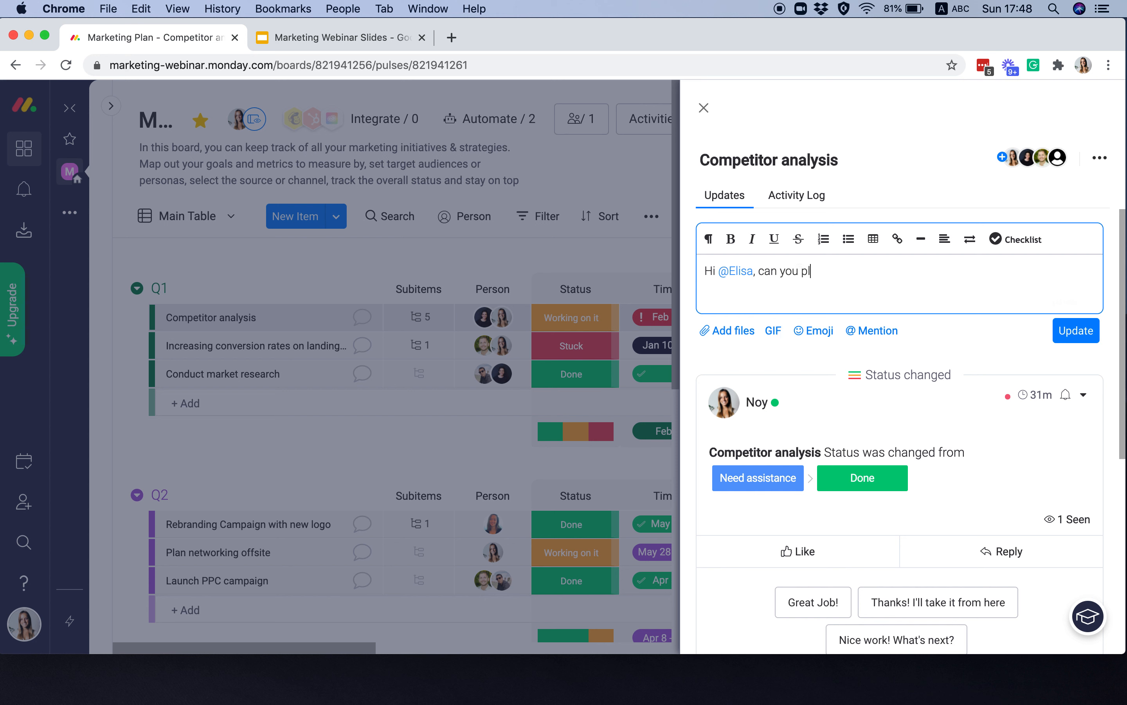
text(ease upload the initial compe)
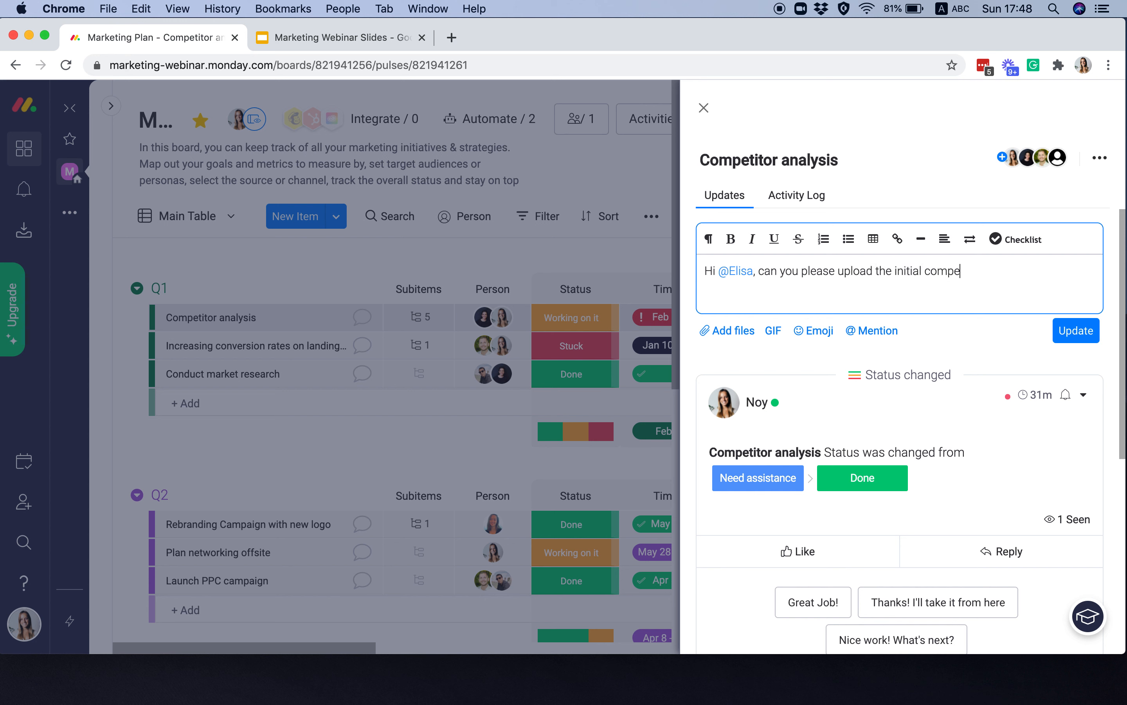
text(titor analysis file? Thanks)
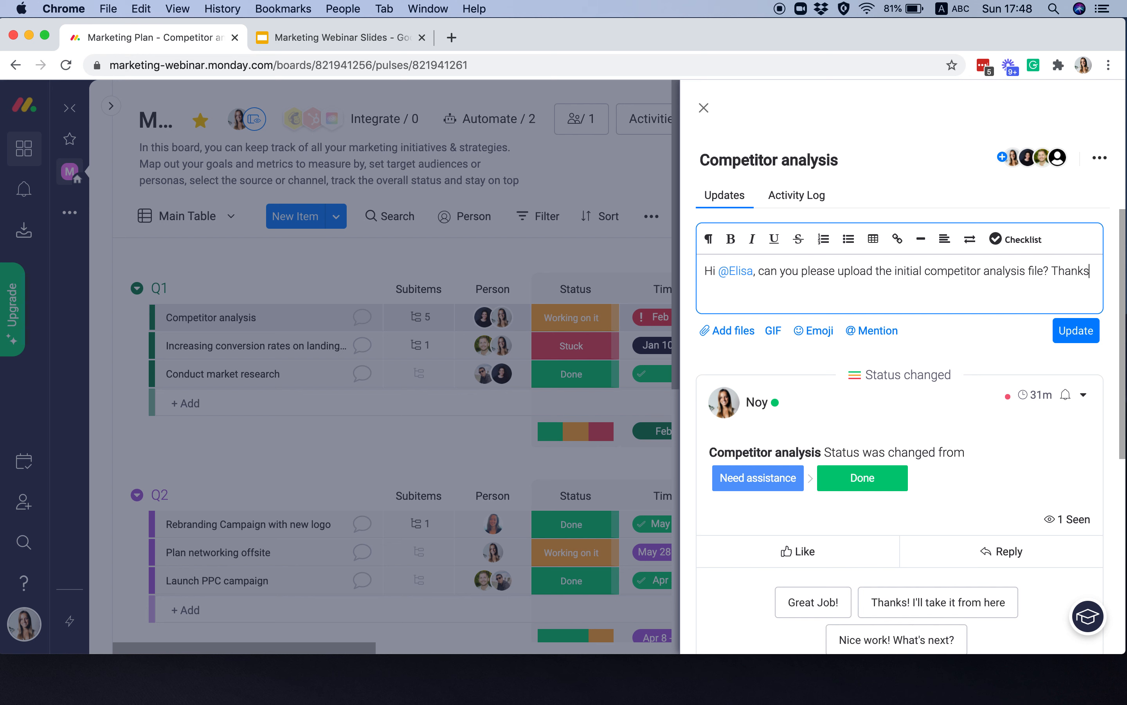
text(!)
Add a grinning face emoji to the end of the message and post the update.
click(828, 332)
click(814, 447)
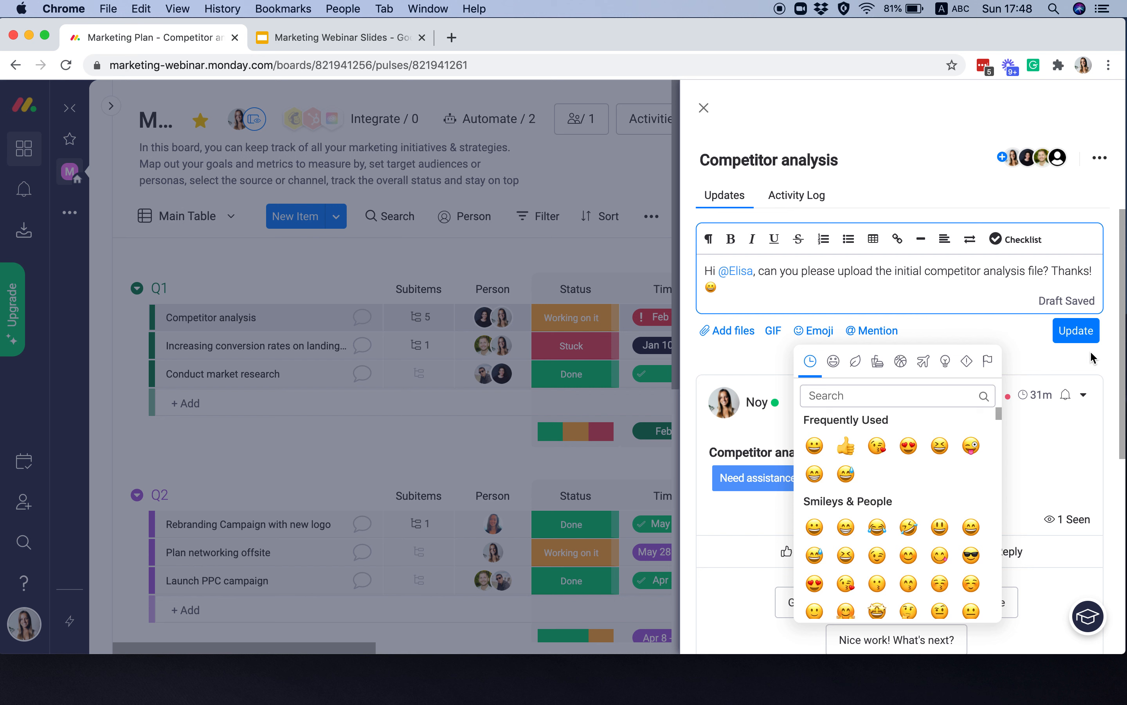
click(1075, 328)
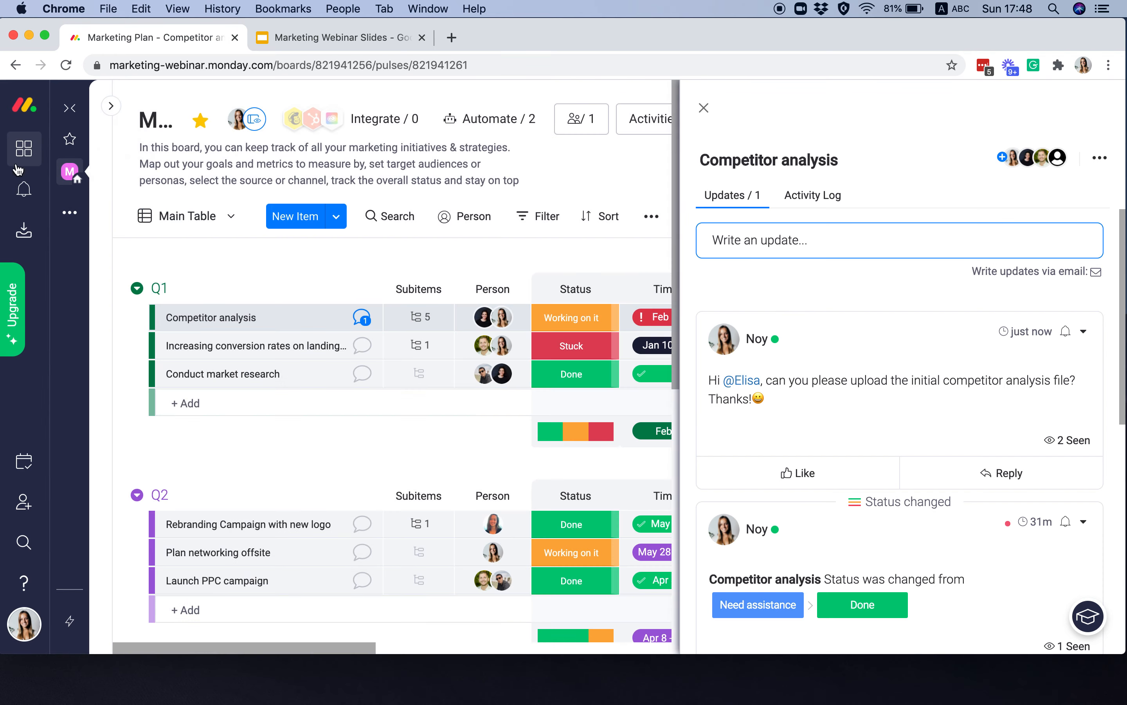
Review the notifications list and close it, and show the reply field under the newly posted update.
click(24, 192)
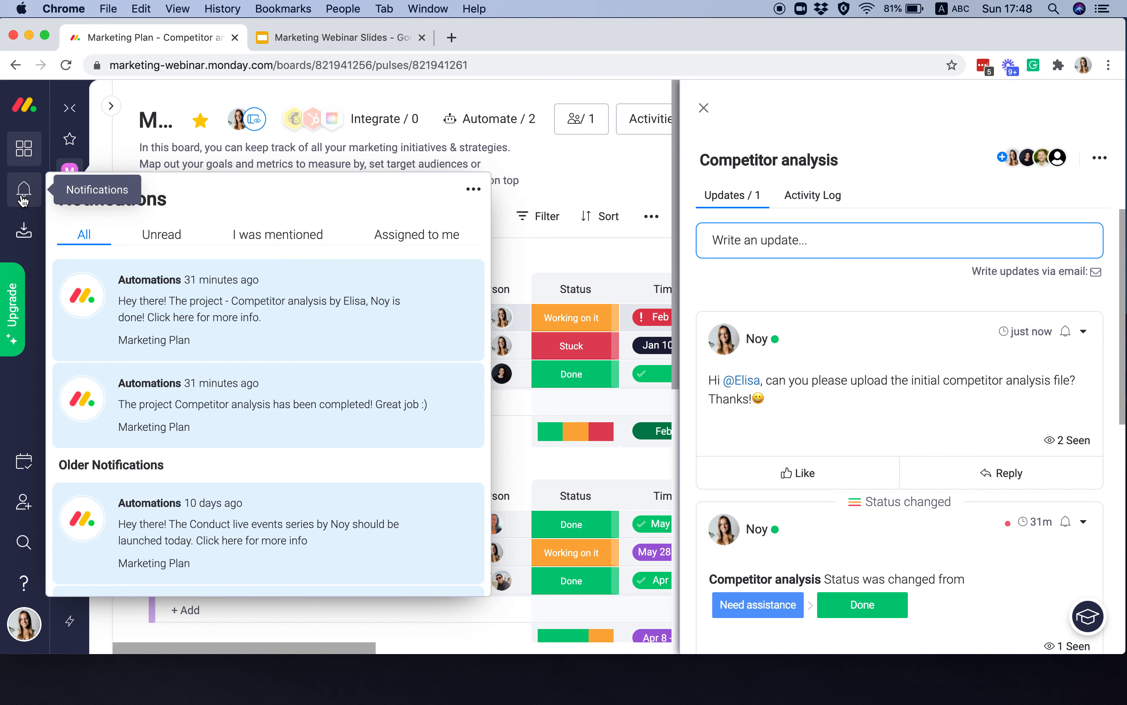
click(22, 198)
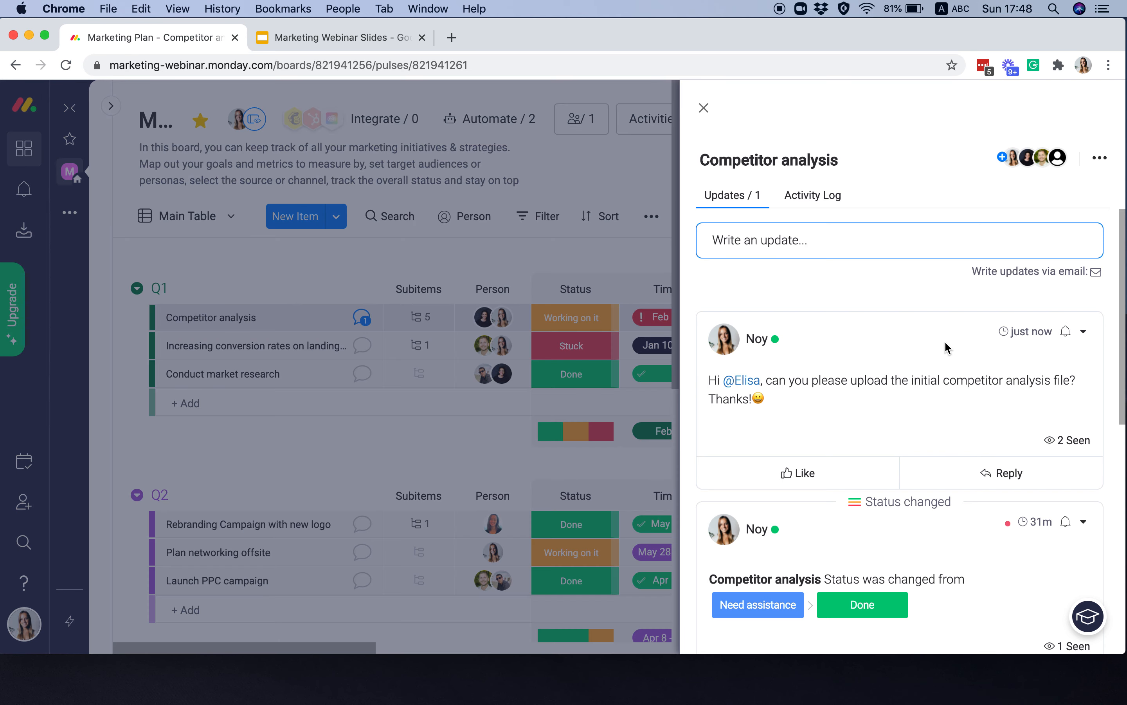
click(971, 473)
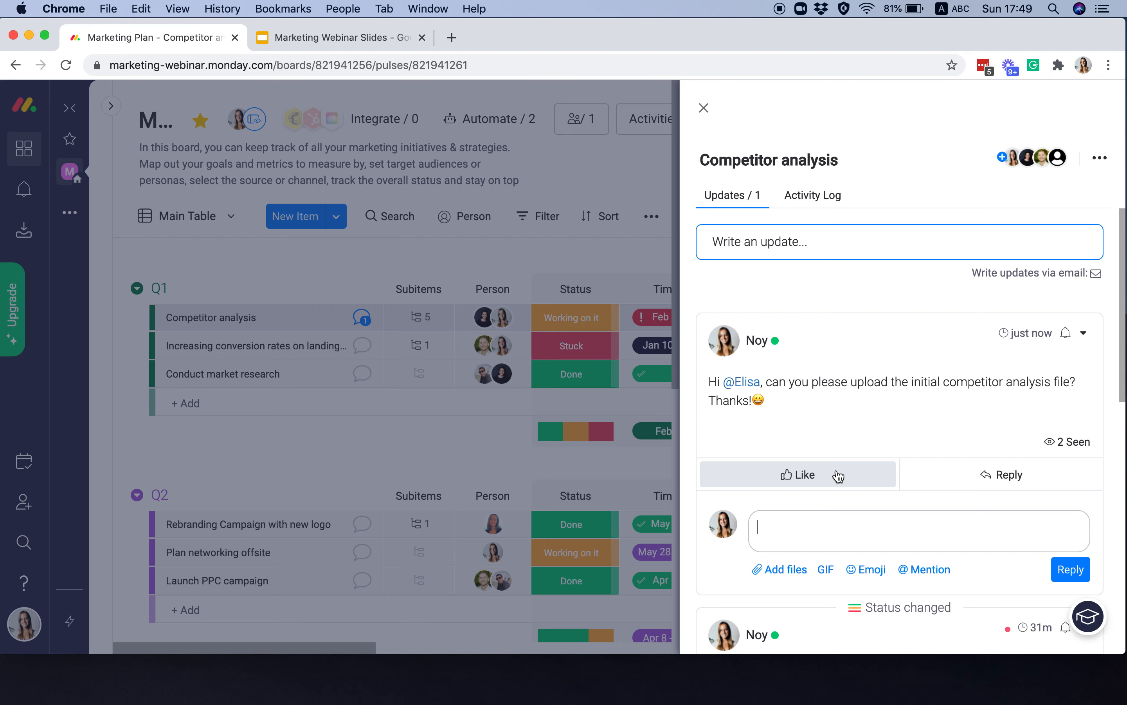
Pin the new update to the top of the Competitor analysis updates and close the item.
click(1084, 336)
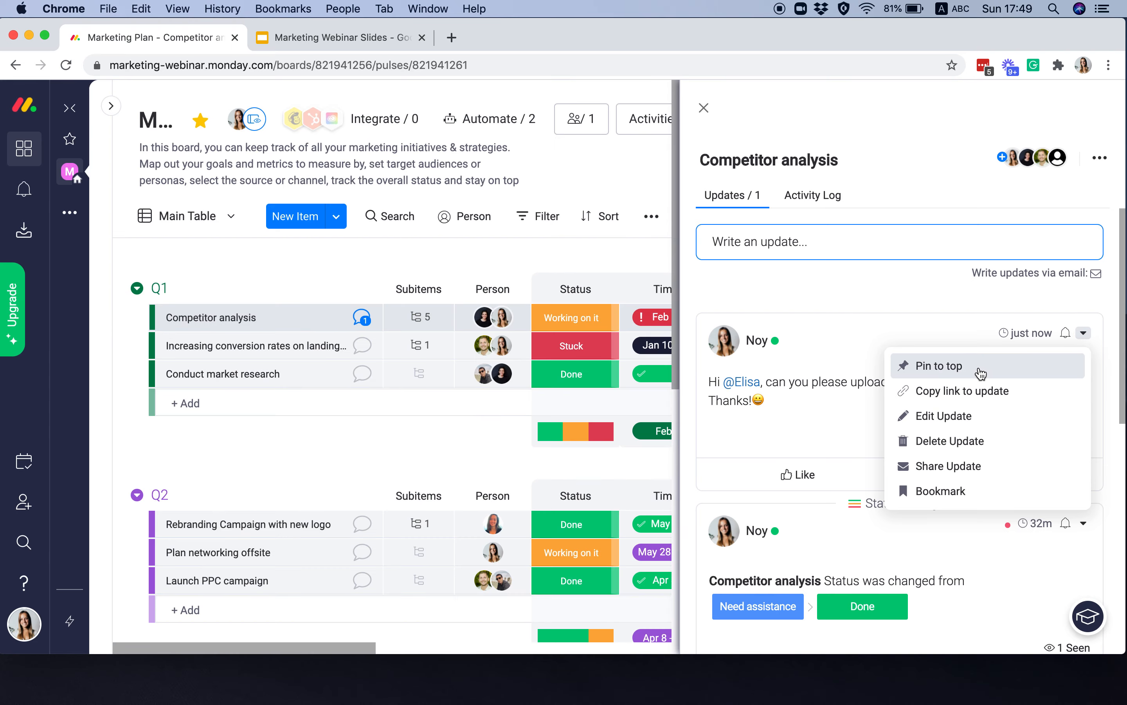
click(979, 367)
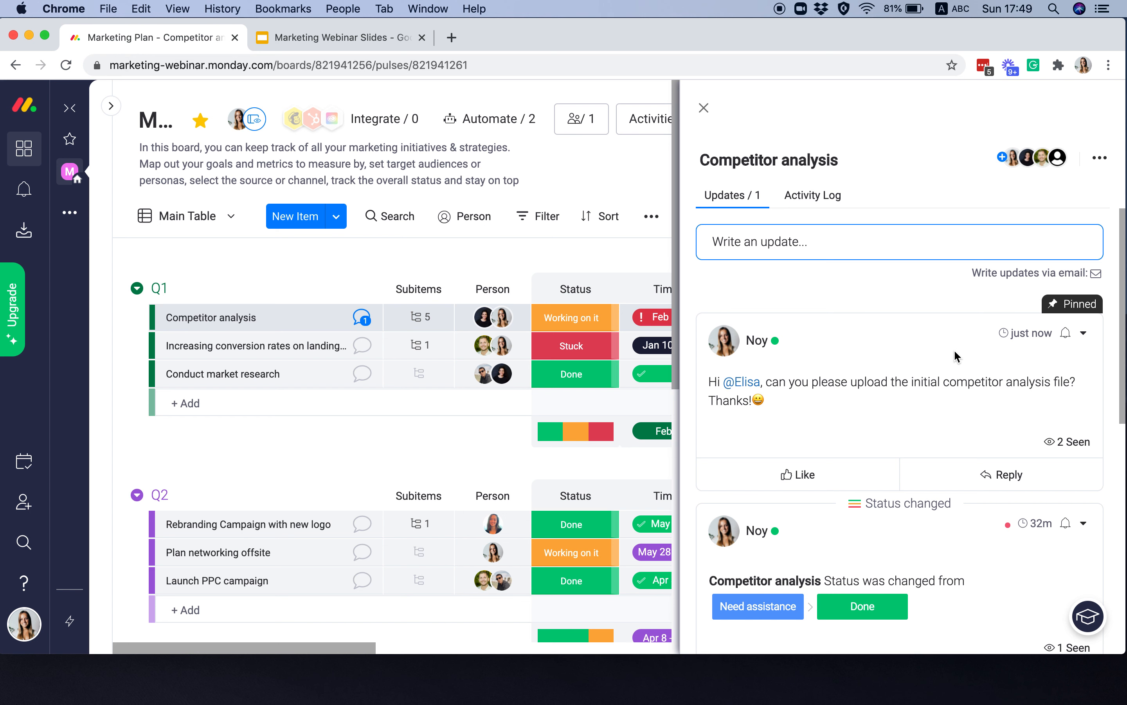
scroll(954, 357, down, 3)
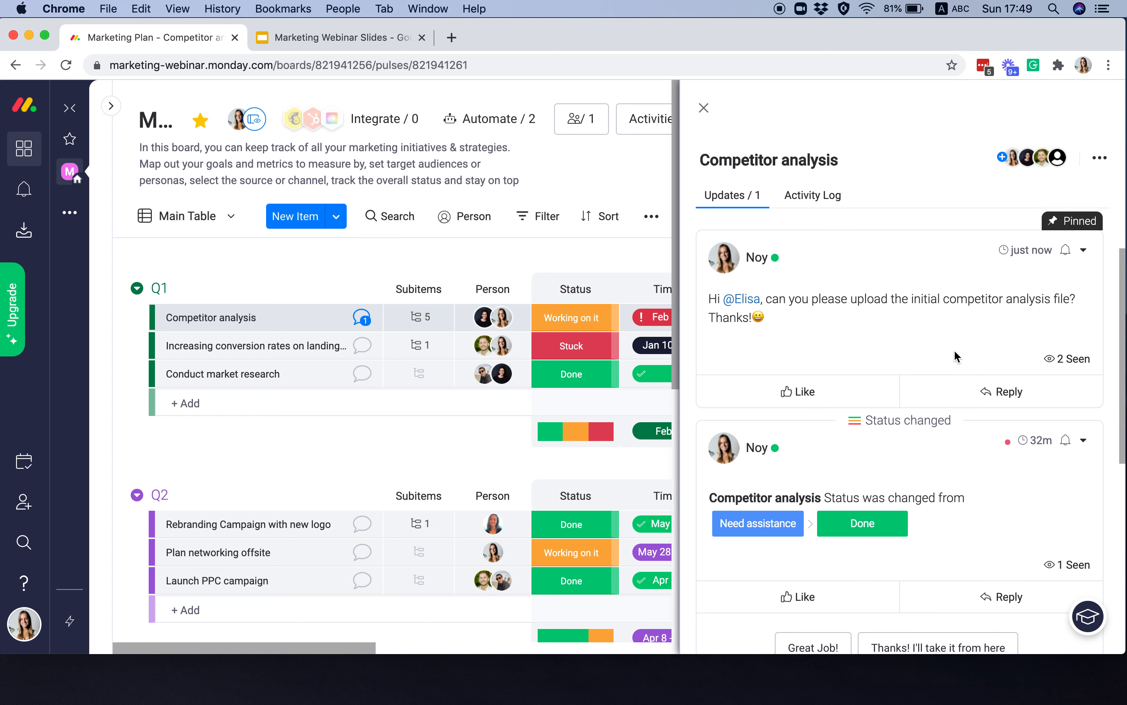
scroll(953, 357, up, 3)
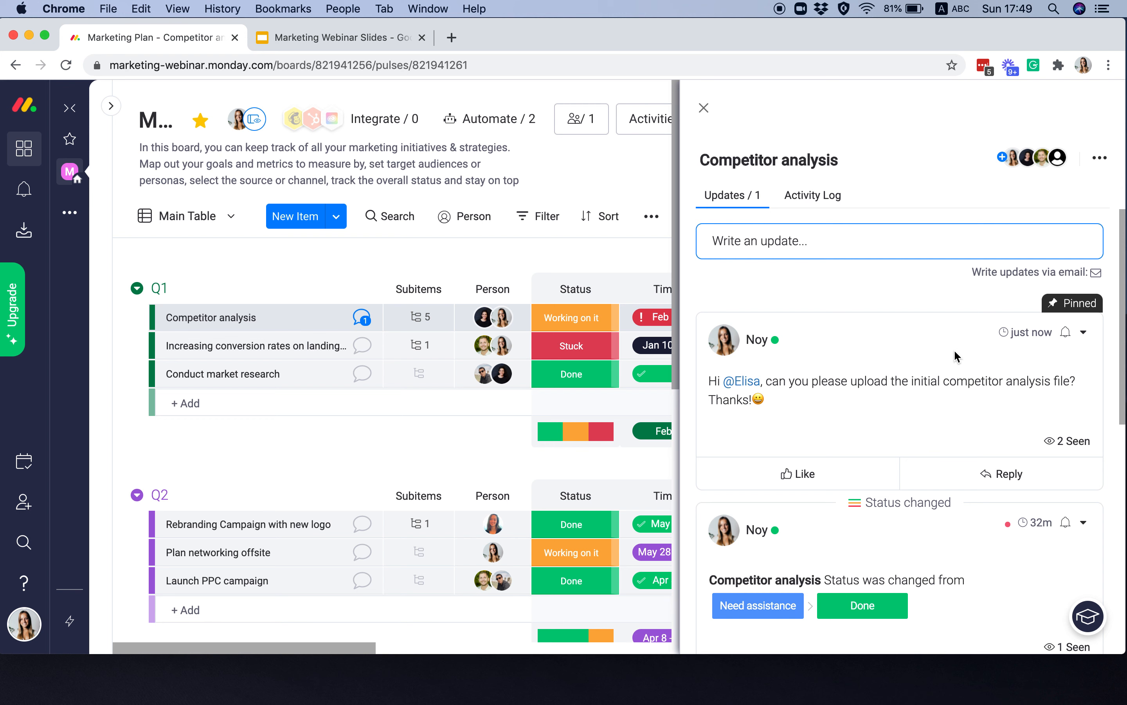
click(704, 108)
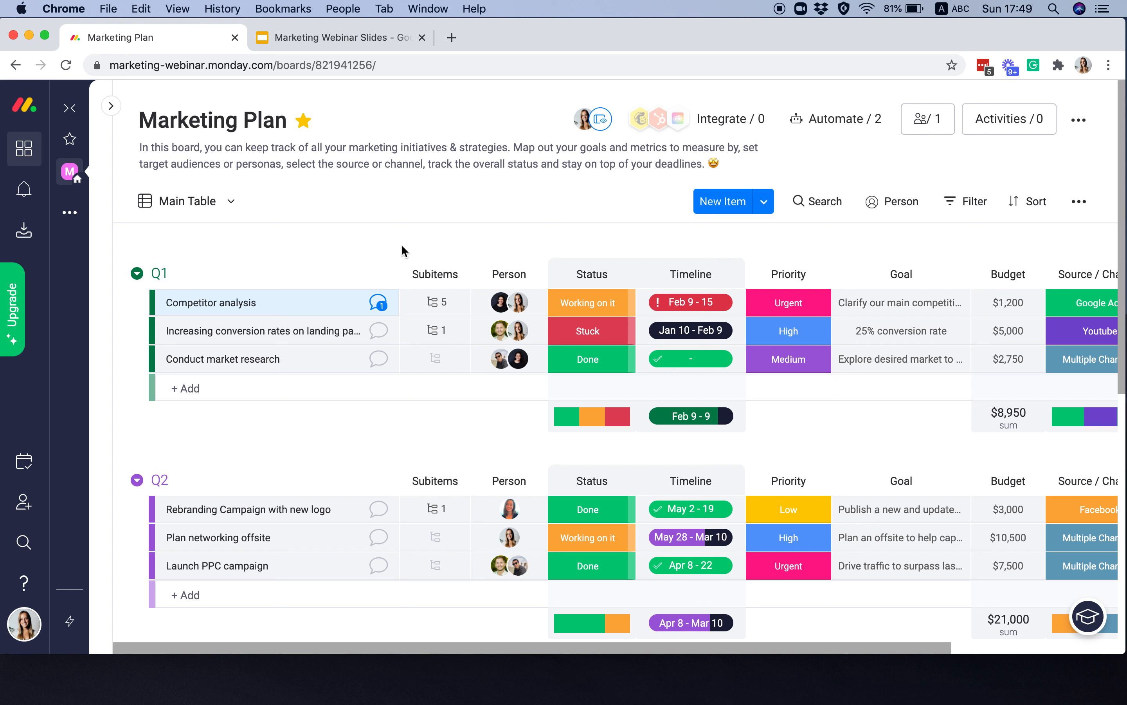
Check the Competitor analysis updates once more, close them, and open the Inbox.
click(378, 302)
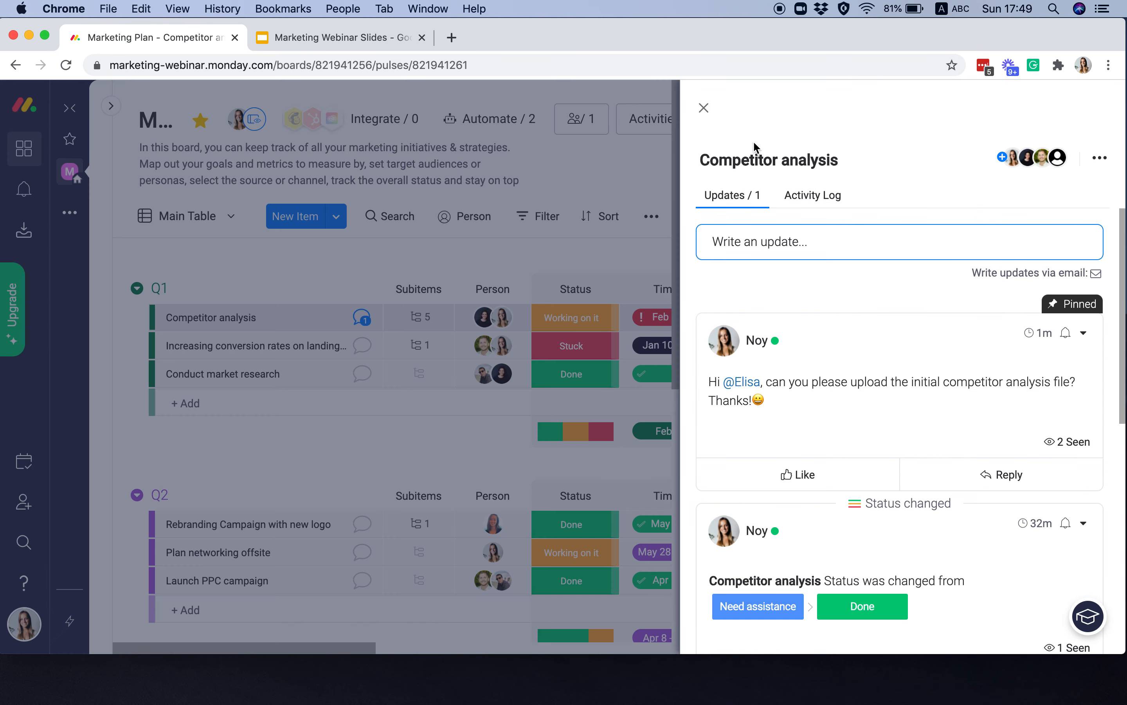
click(704, 108)
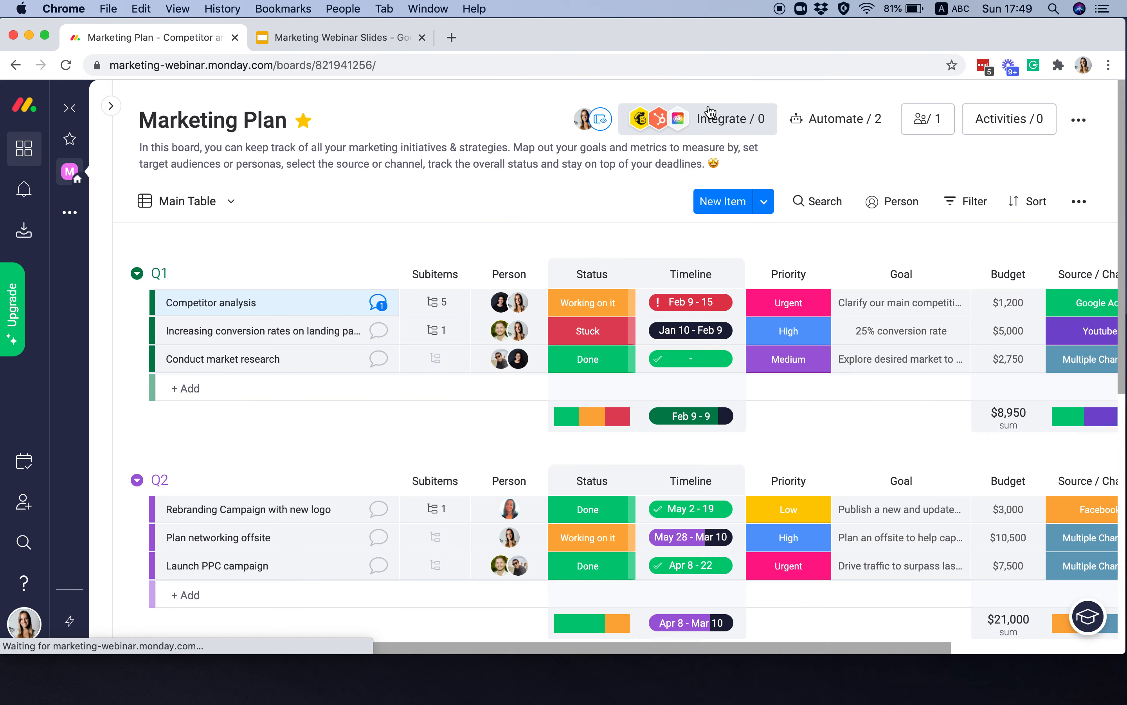
click(26, 239)
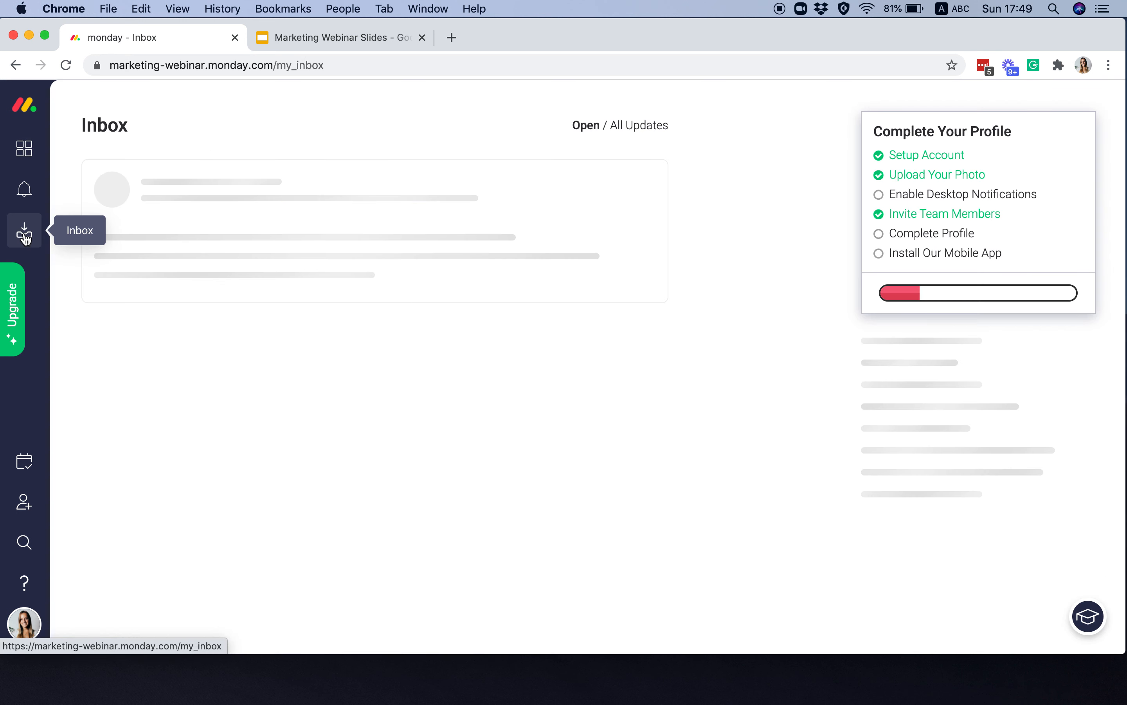